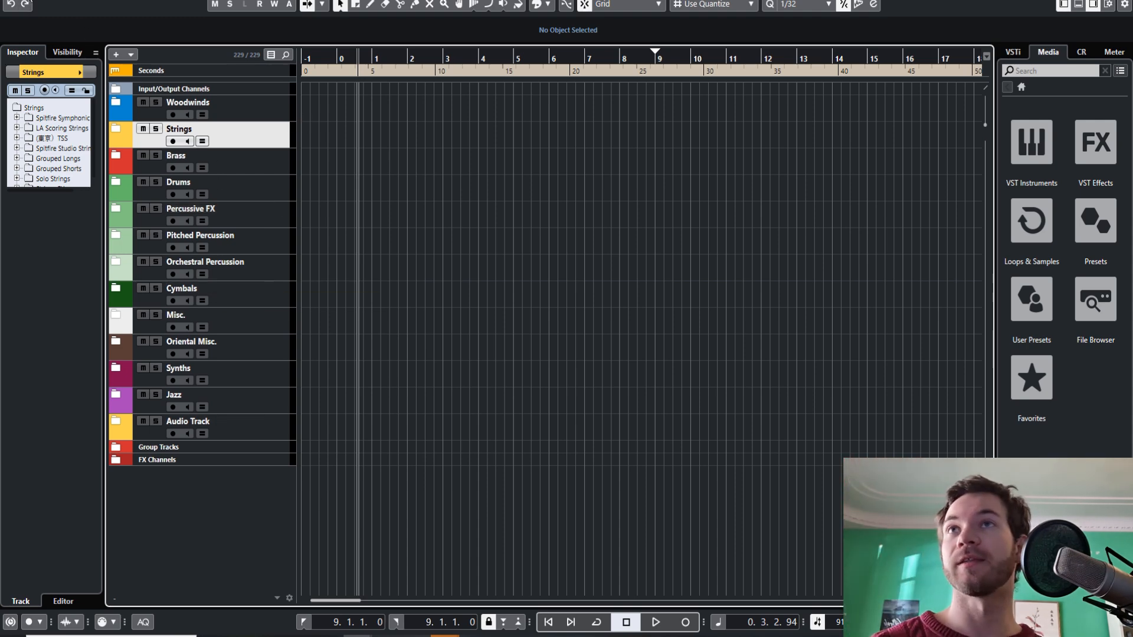
- Examine the template category options available when saving the project as a template, and leave without saving
left_click(25, 0)
left_click(94, 207)
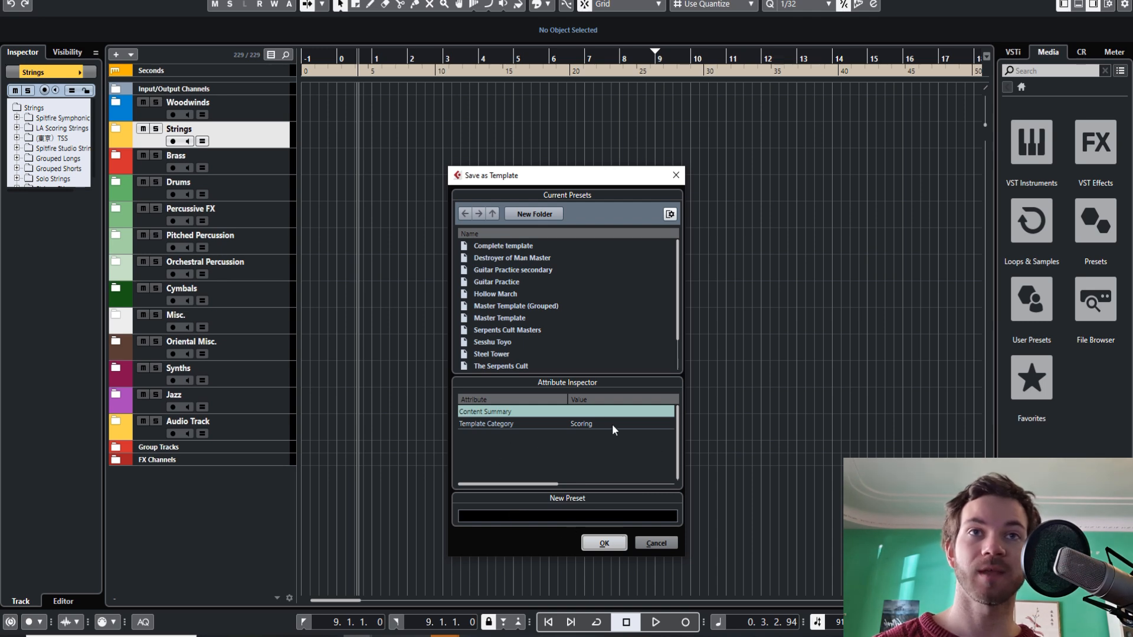
left_click(587, 423)
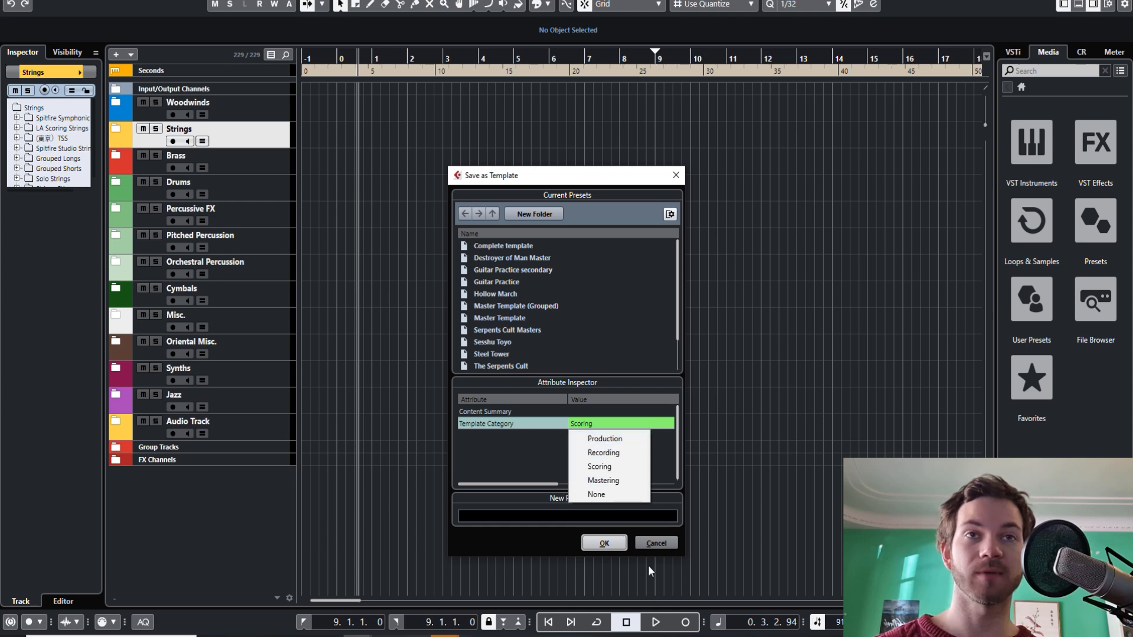
left_click(652, 542)
left_click(651, 542)
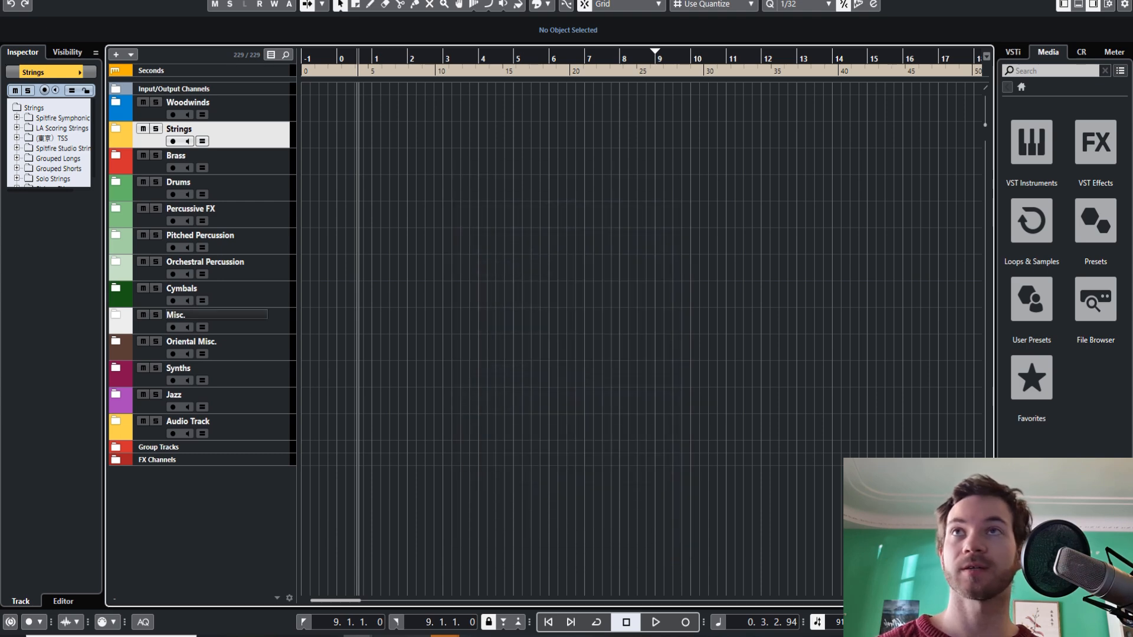
- Look through the Scoring and More template categories for a new project, and leave without creating one
key("ctrl+n")
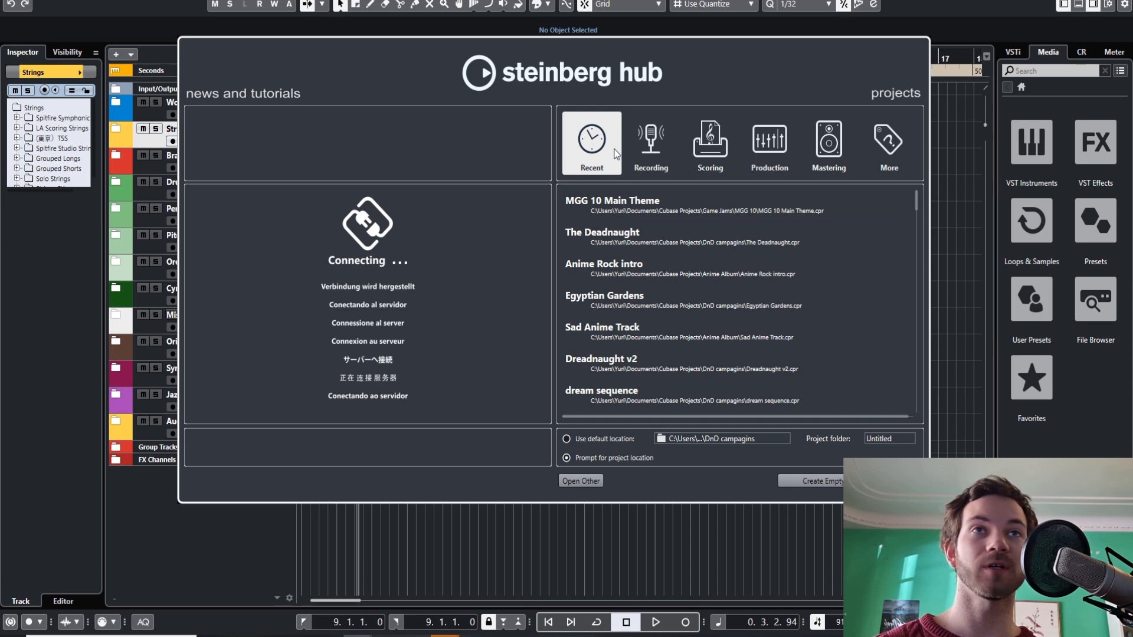
left_click(721, 135)
scroll(661, 264, "down", 2)
scroll(662, 268, "up", 2)
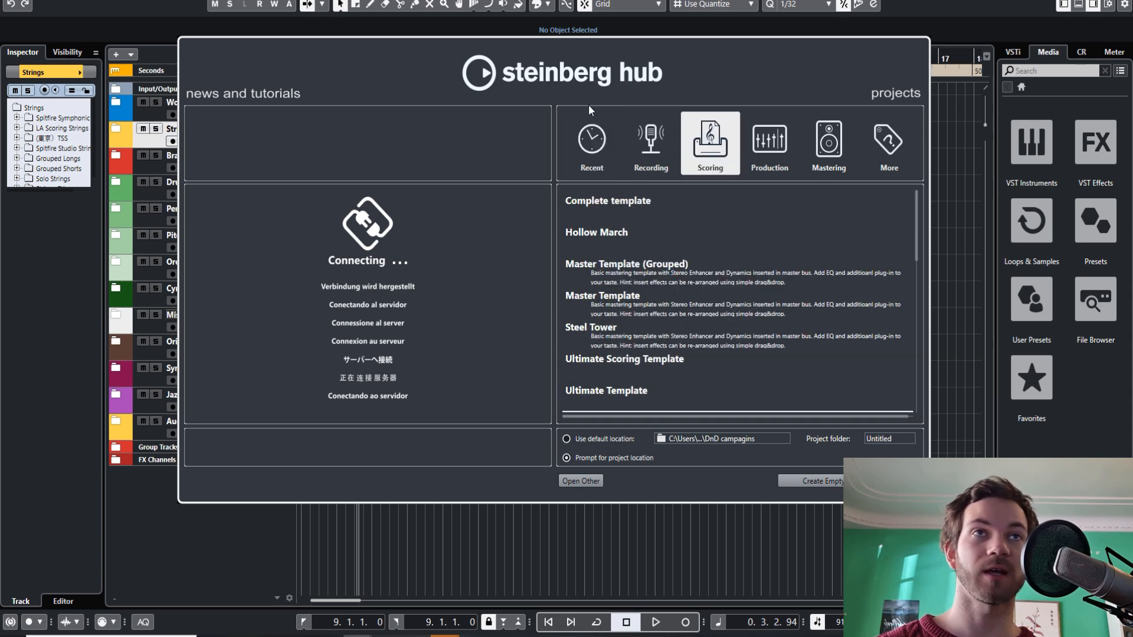
left_click(879, 147)
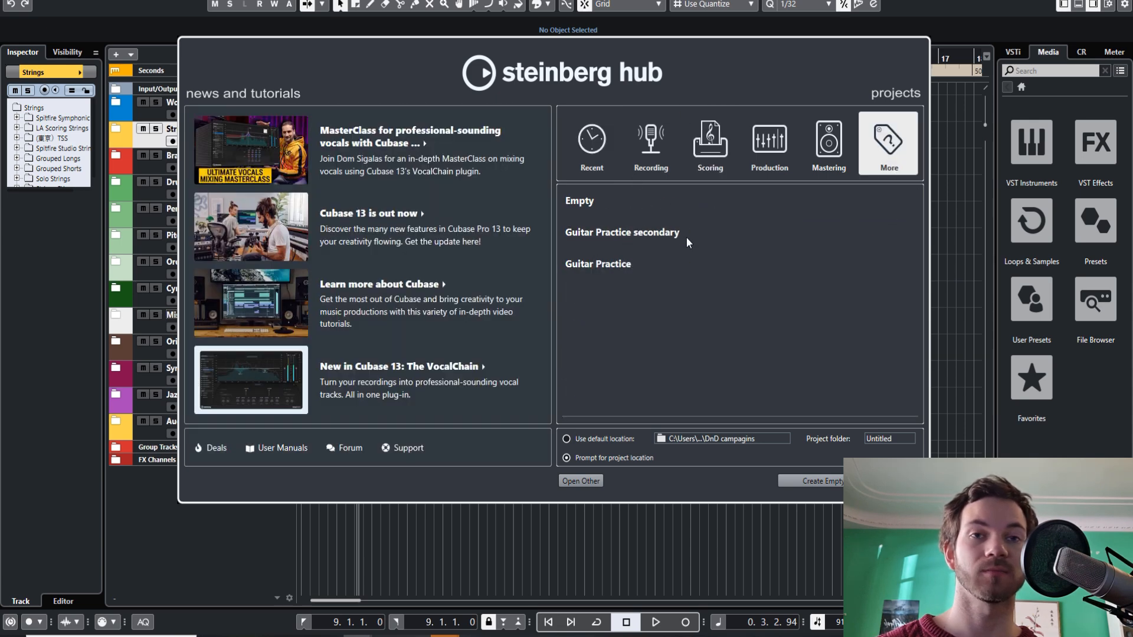
key("Escape")
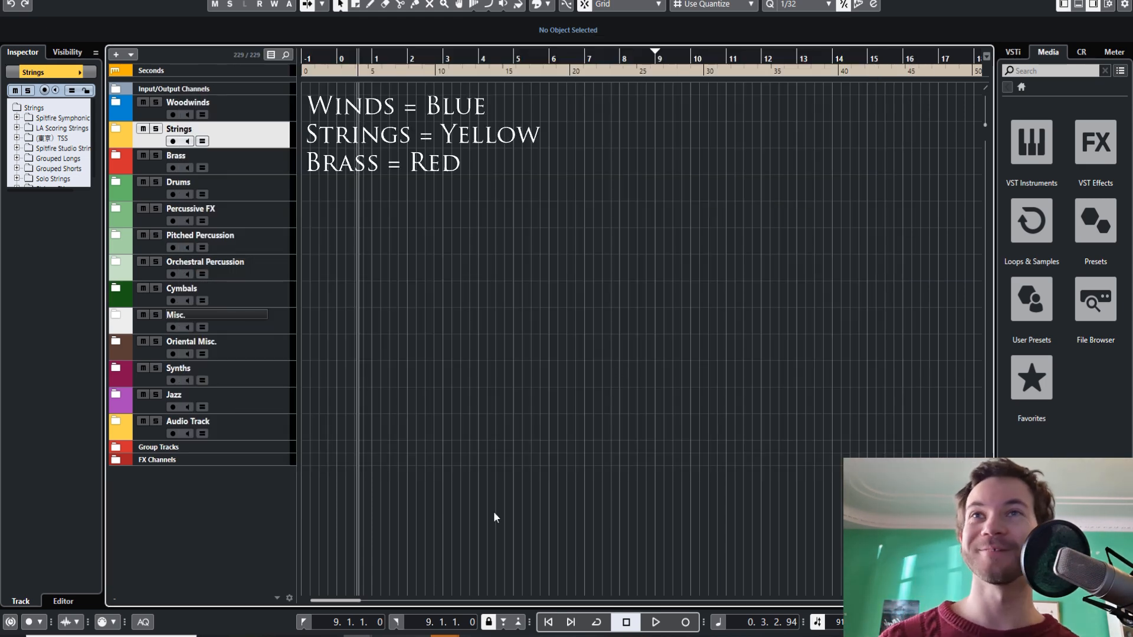
- Examine the contents and colour coding of the Woodwinds, Strings, Brass and Drums folder tracks
left_click(242, 107)
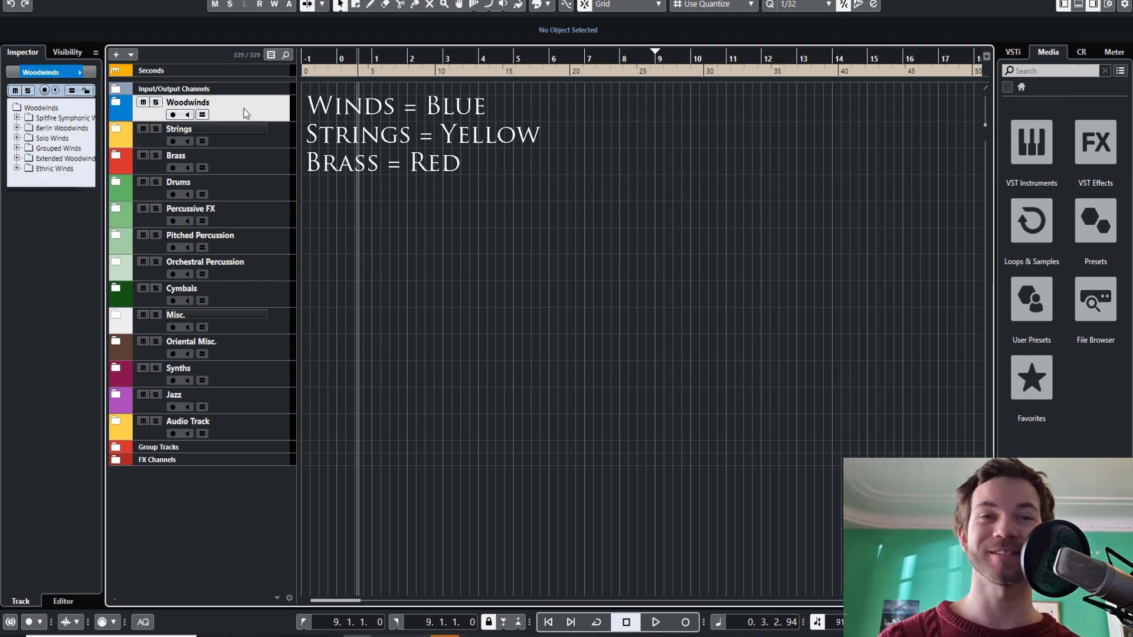
left_click(257, 135)
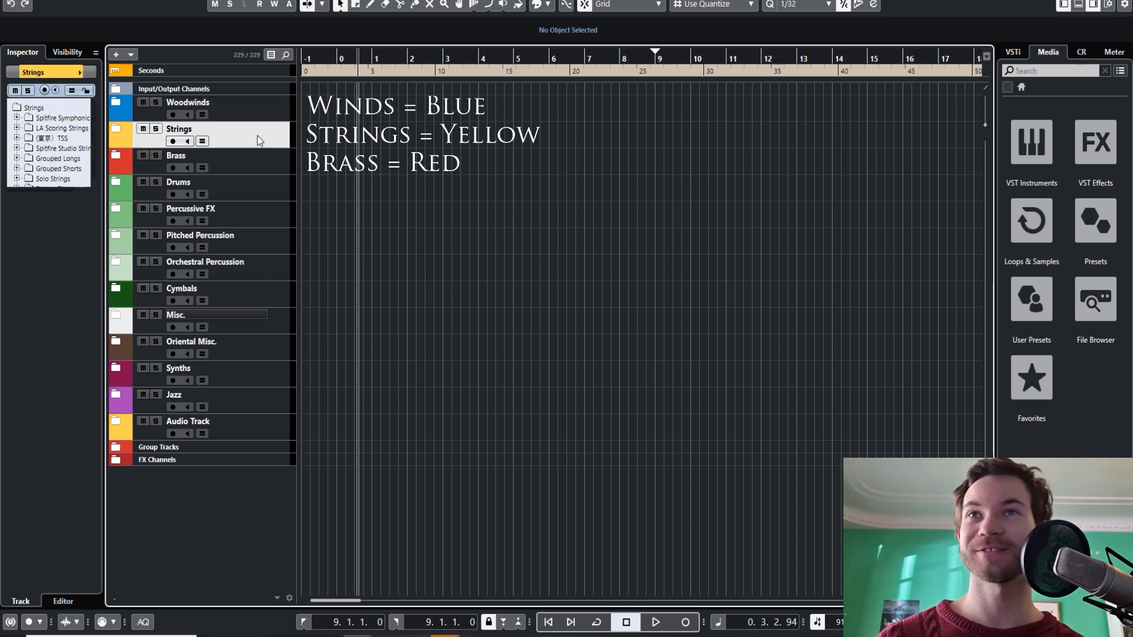
left_click(278, 166)
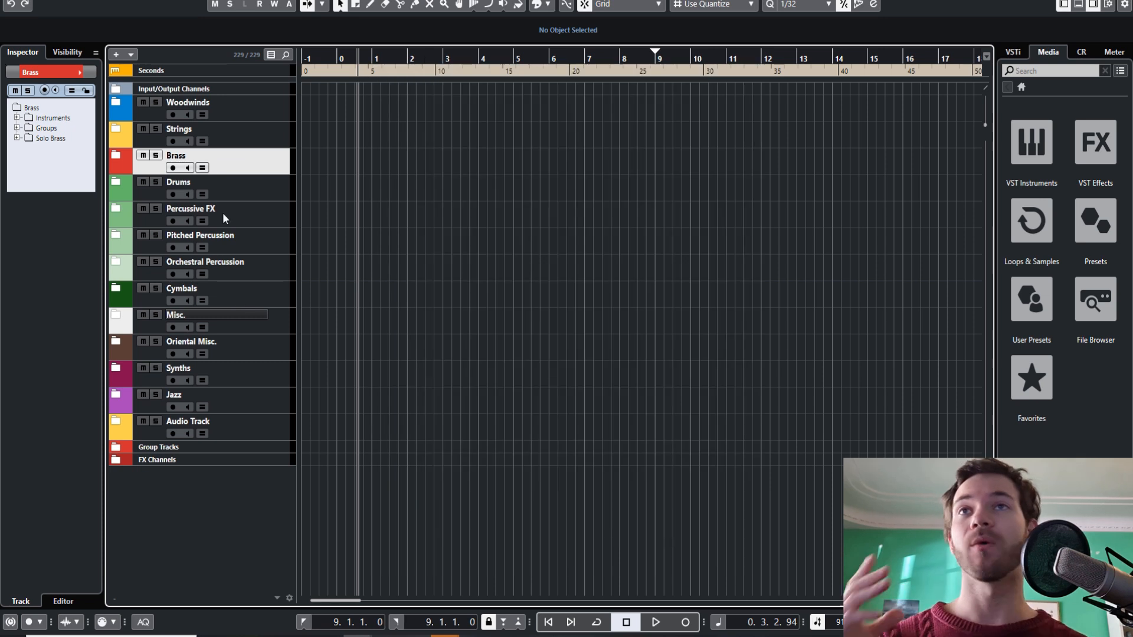
left_click(281, 129)
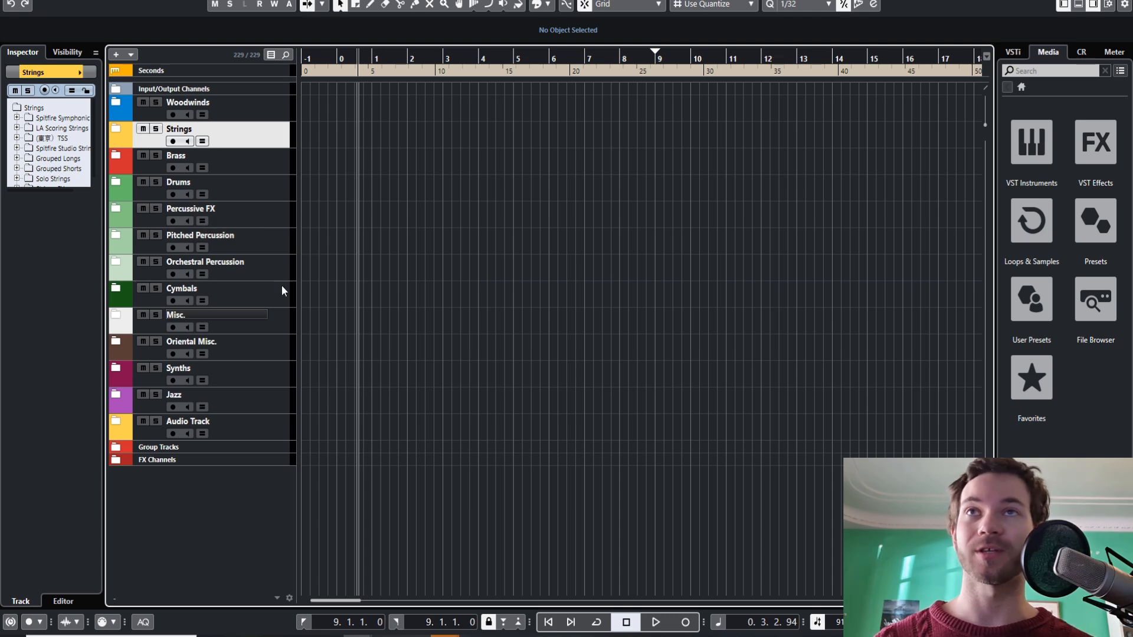
left_click(226, 108)
left_click(258, 171)
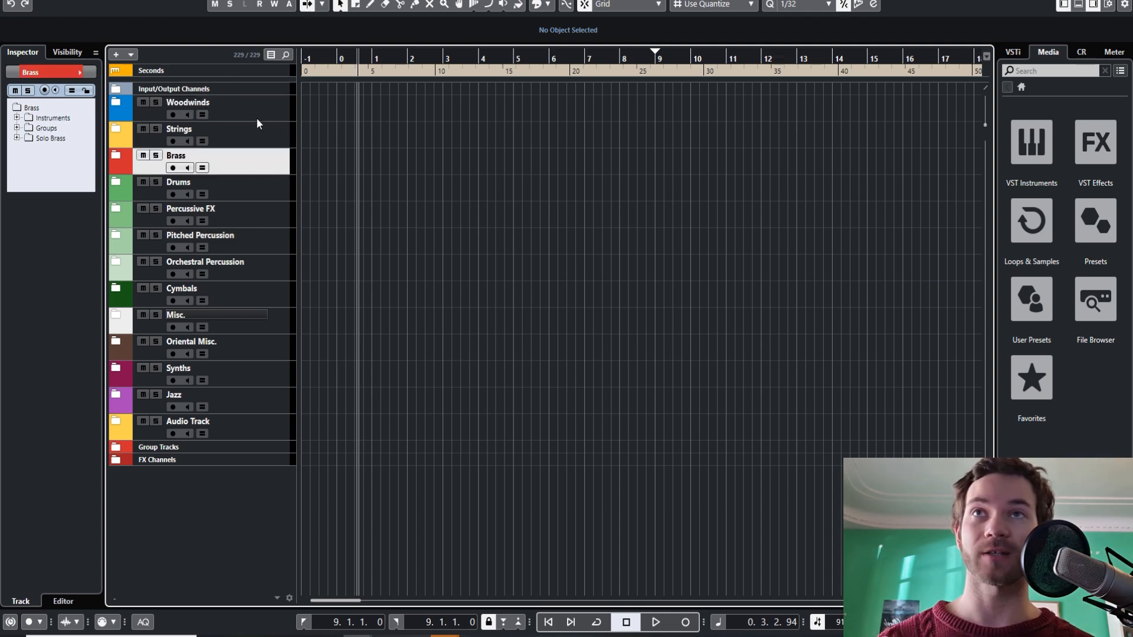
left_click(256, 118)
left_click(268, 170)
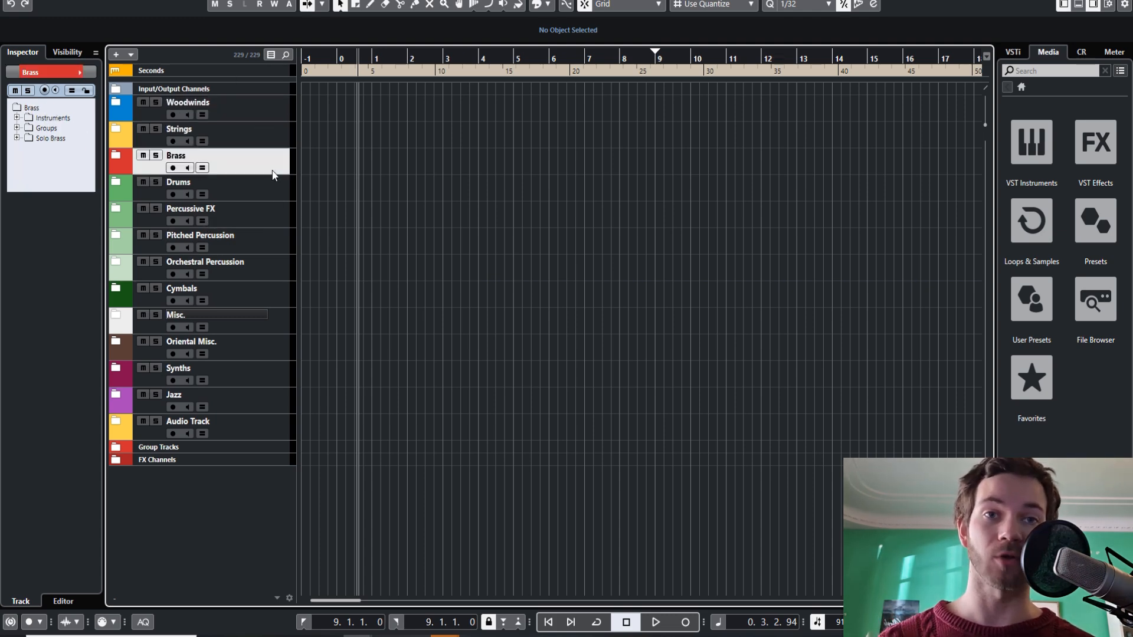
left_click(268, 189)
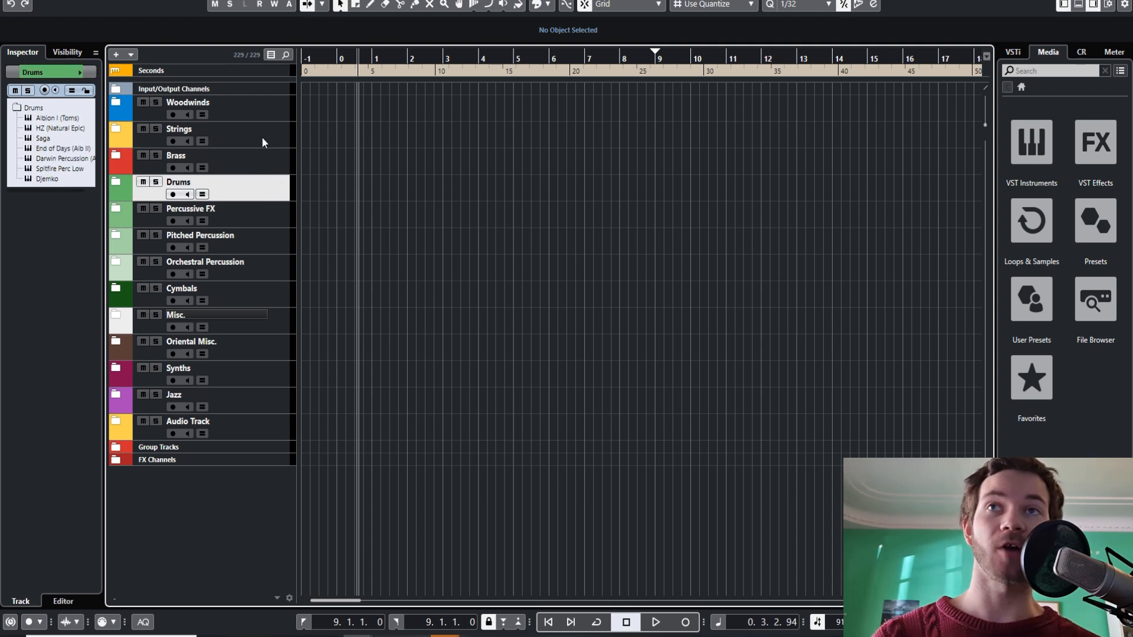
- Expand the Drums and Percussive FX folders to view their instrument tracks, and collapse both again
left_click(118, 185)
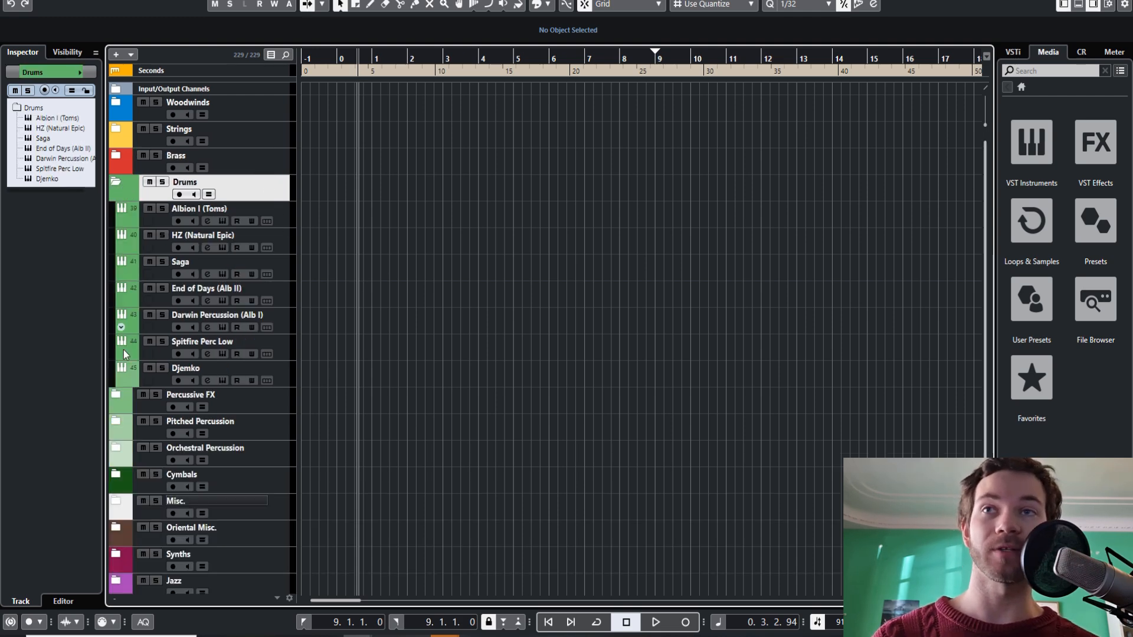
left_click(116, 397)
scroll(281, 324, "down", 2)
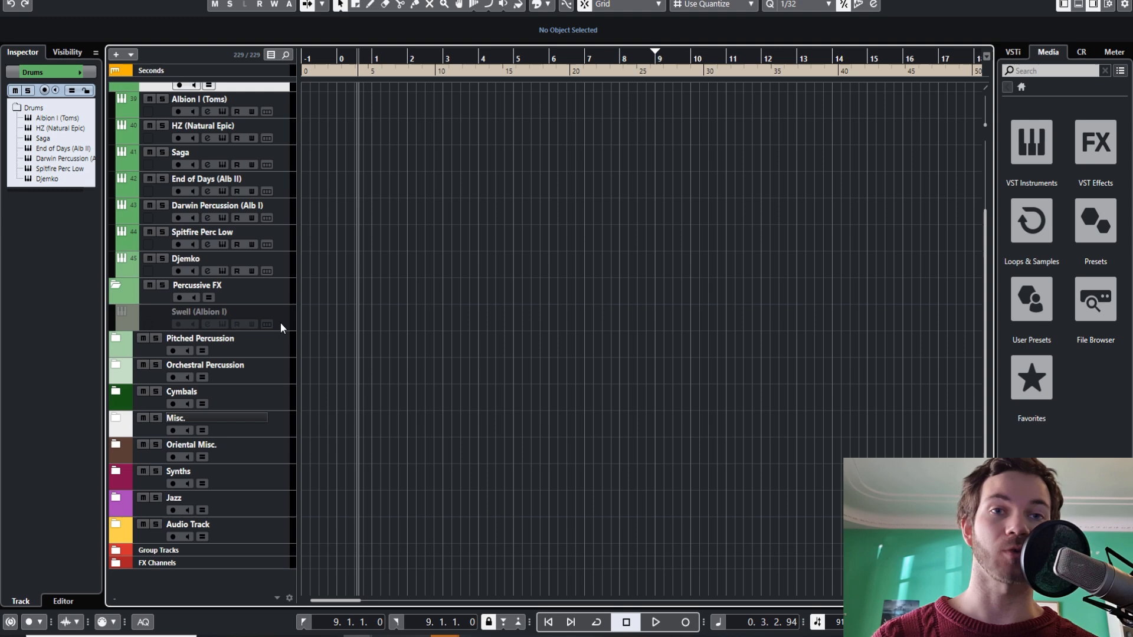
scroll(257, 323, "up", 2)
left_click(116, 184)
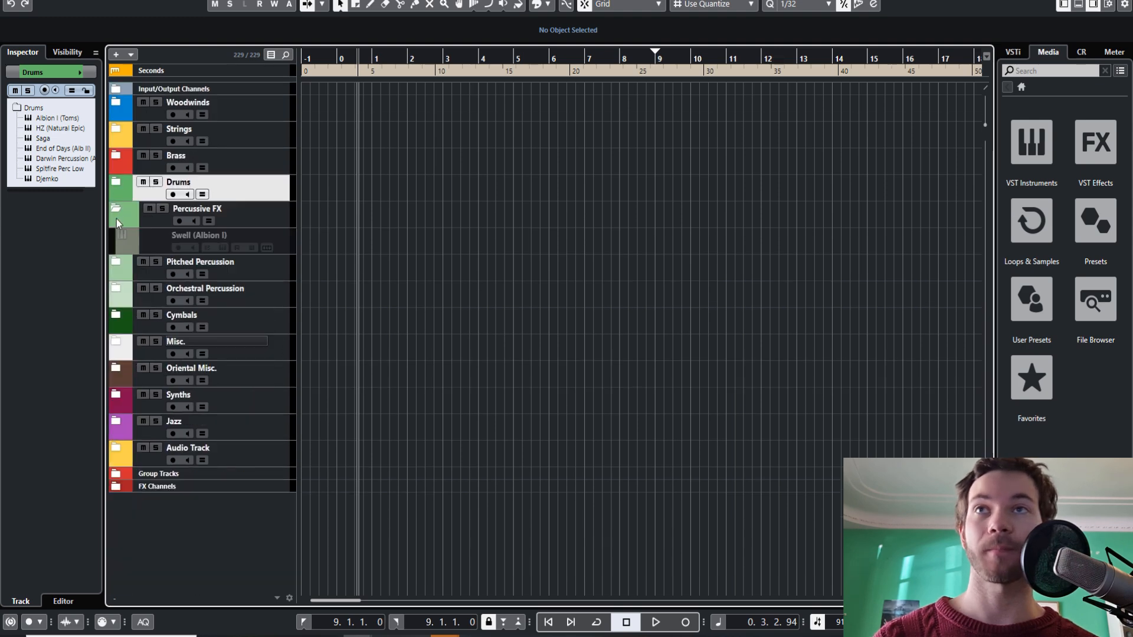
left_click(116, 212)
- Expand the Strings folder to view its subfolders and their yellow shades, and collapse it again
left_click(280, 136)
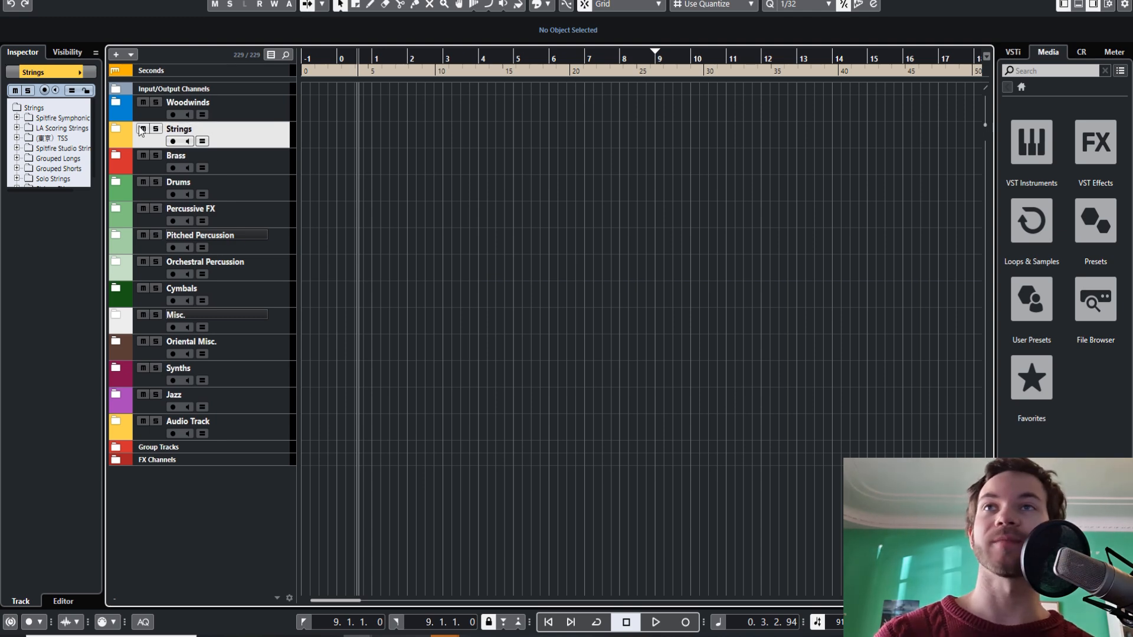
left_click(115, 131)
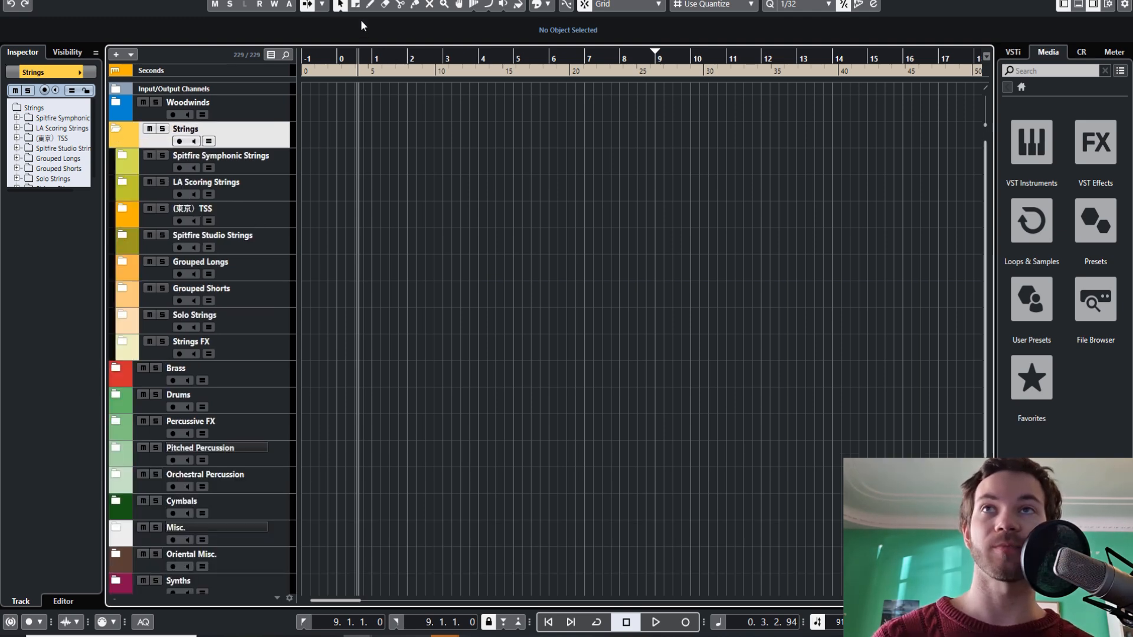
left_click(116, 129)
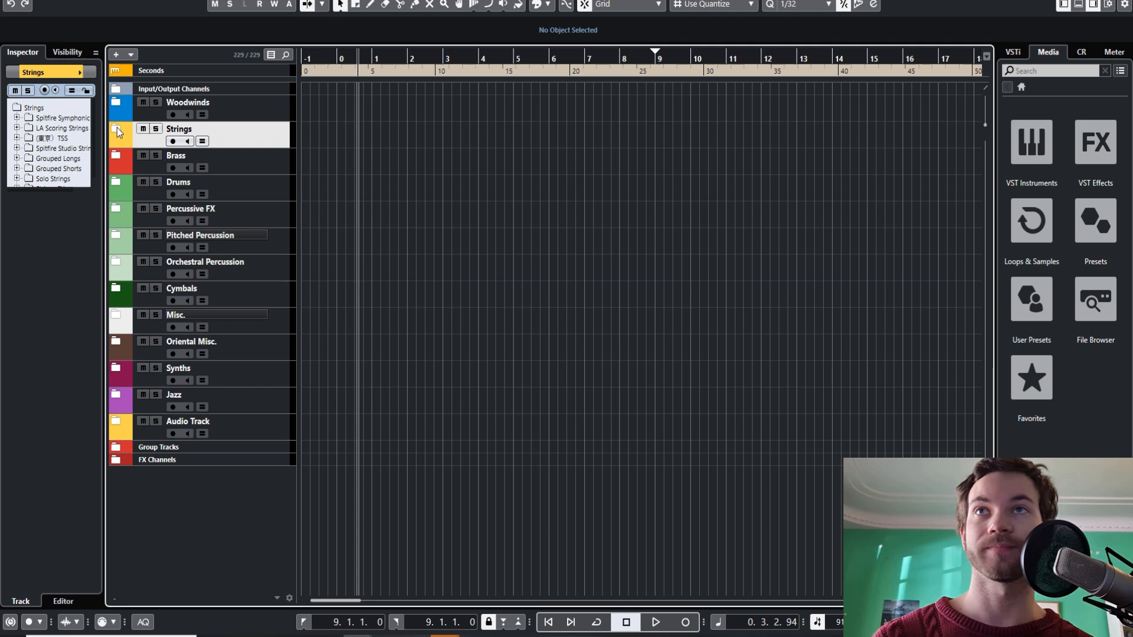
- Select the group of green percussion folders from Drums through Cymbals
left_click(260, 172)
left_click(263, 213)
left_click(265, 187)
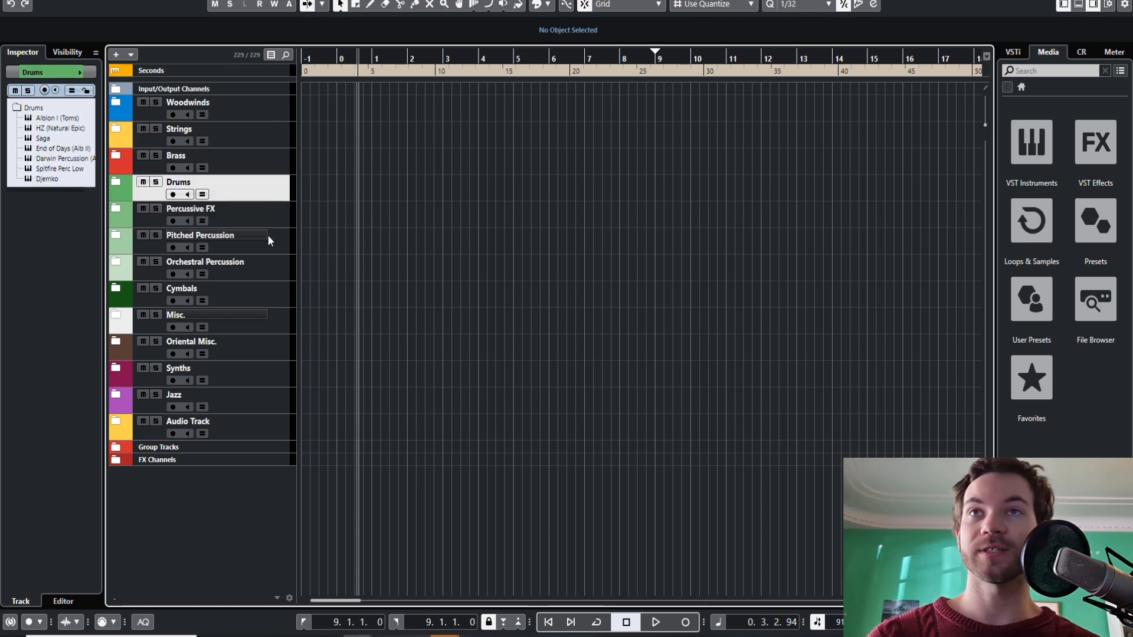
left_click(276, 278, "shift")
left_click(260, 302, "shift")
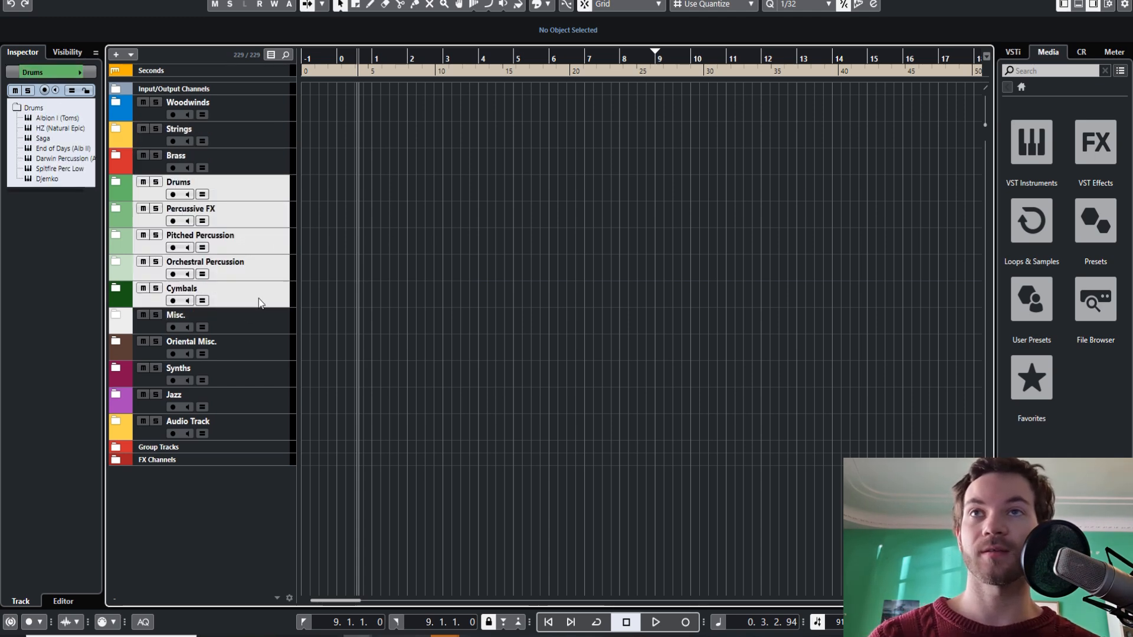
- Examine the Misc., Oriental Misc., Synths, Jazz and Audio Track folders one after another
left_click(266, 328)
double_click(224, 317)
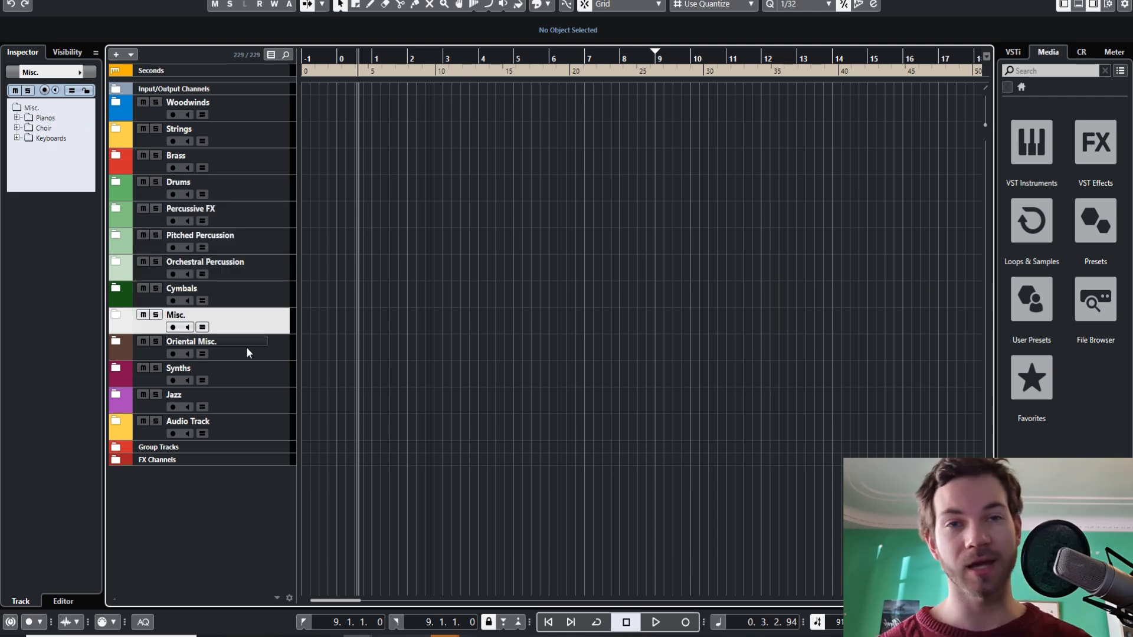
left_click(265, 354)
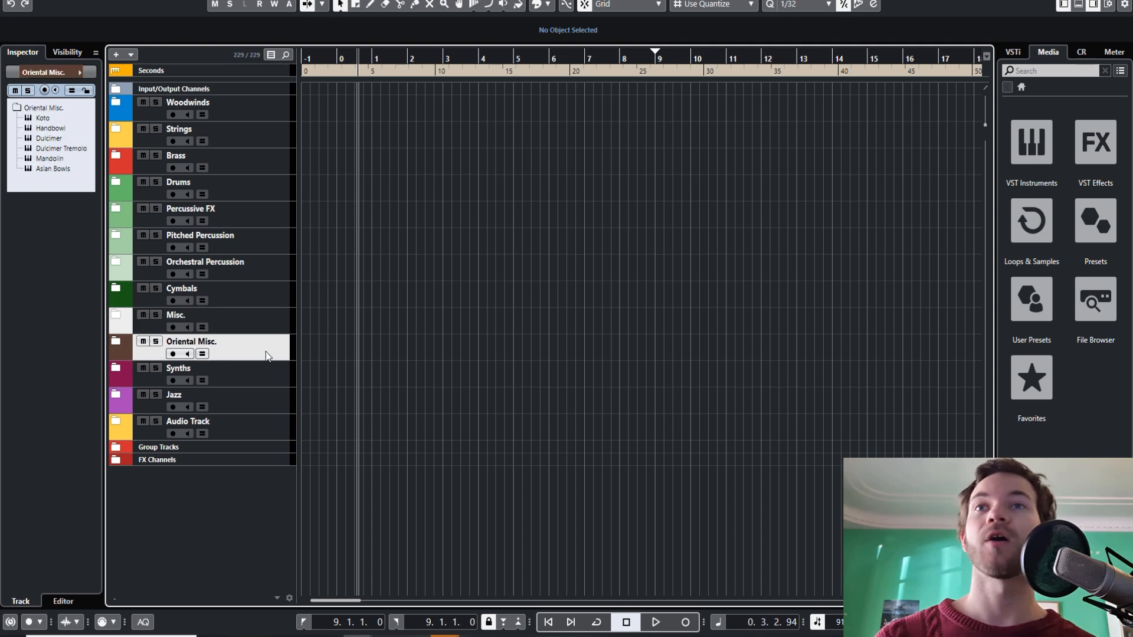
left_click(245, 375)
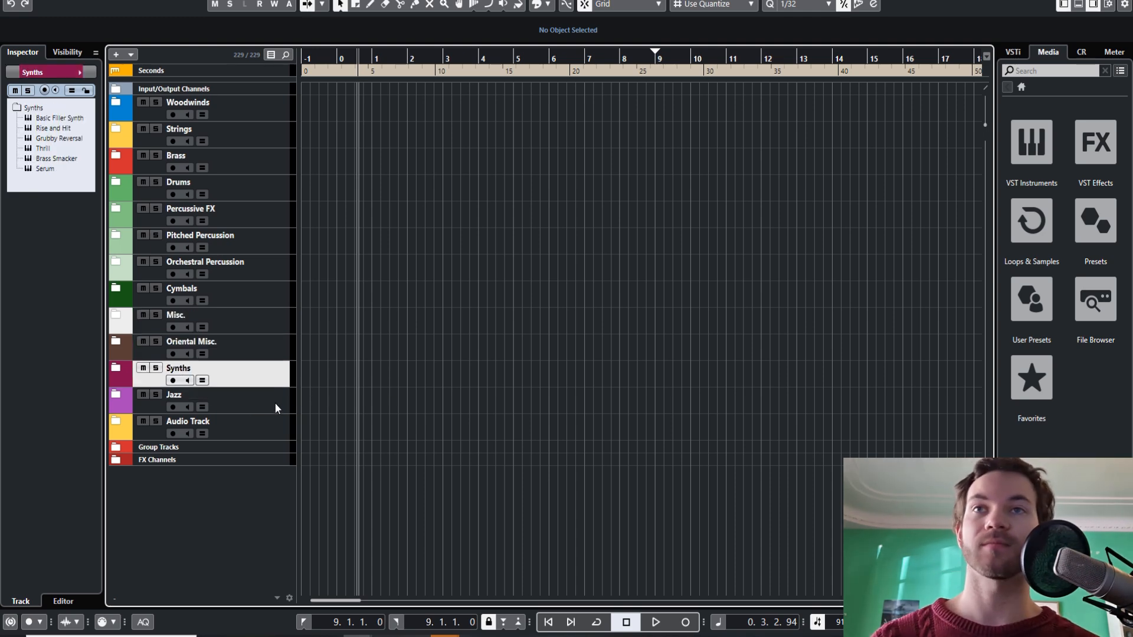
left_click(271, 402)
left_click(284, 435)
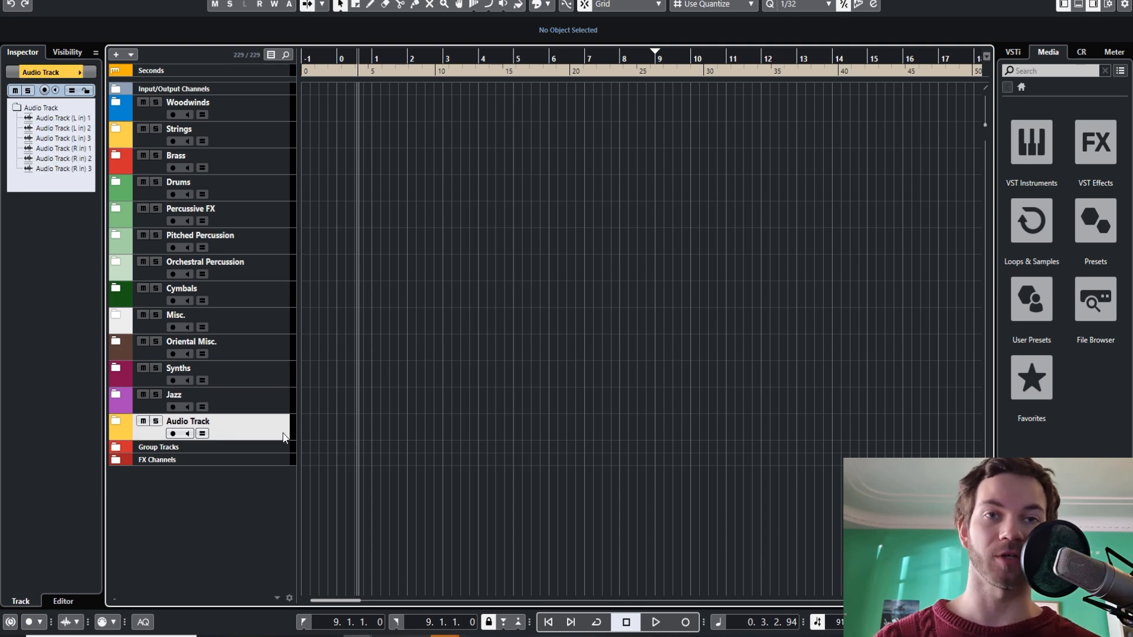
- Expand the Woodwinds folder and its Berlin Woodwinds and Spitfire Symphonic Winds subfolders to compare their instrument tracks
left_click(116, 102)
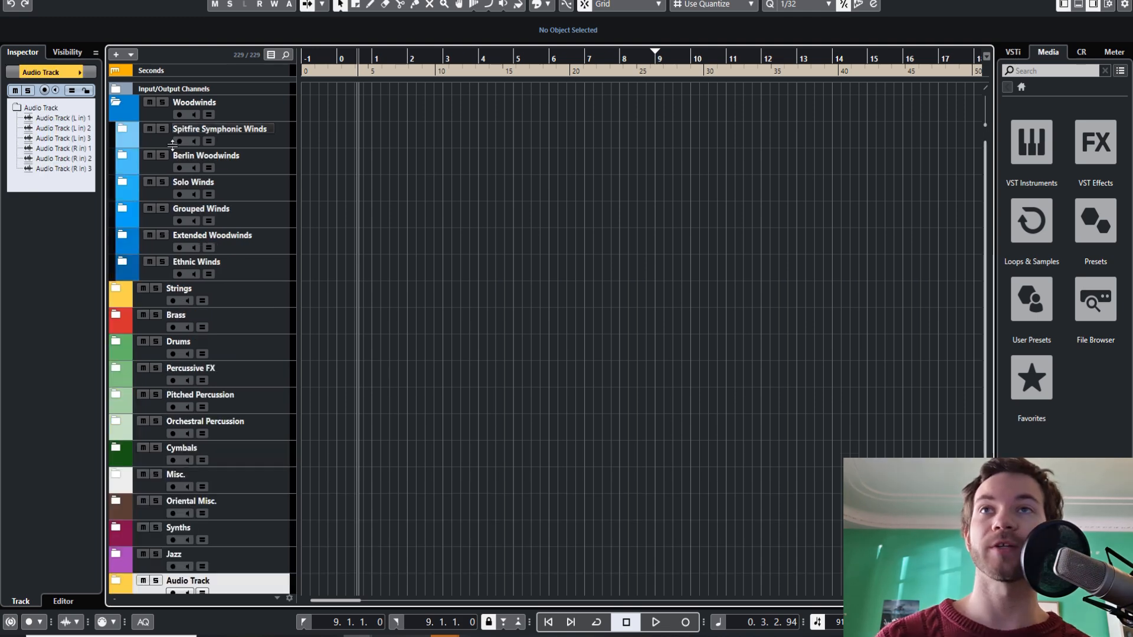
left_click(275, 134)
left_click(282, 154, "shift")
left_click(123, 122)
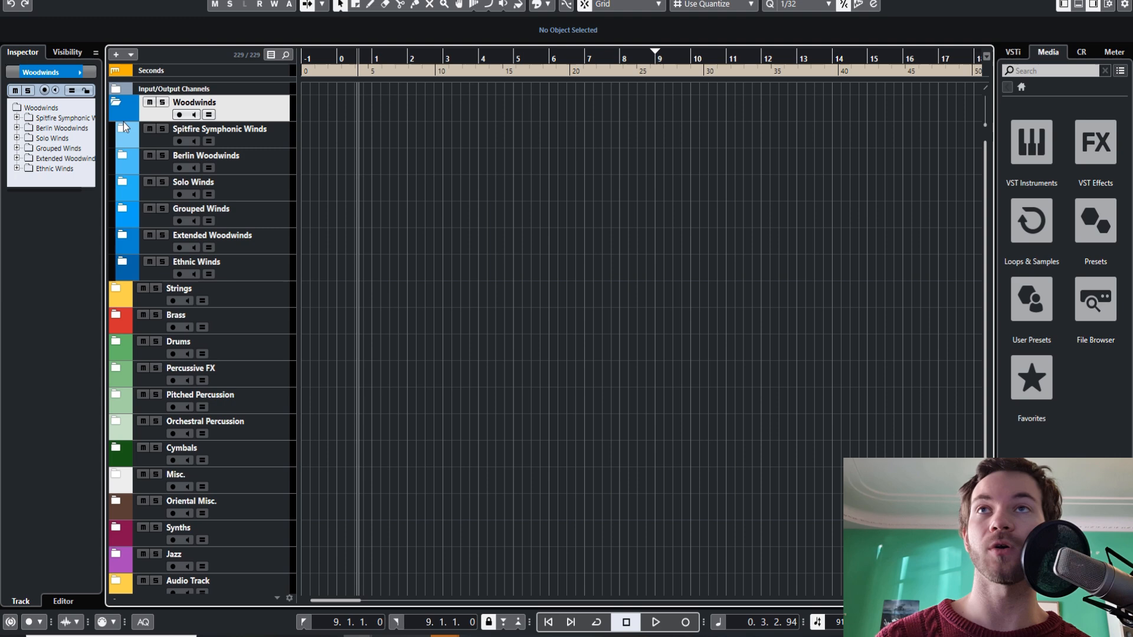
left_click(125, 146)
left_click(124, 154)
scroll(218, 356, "down", 4)
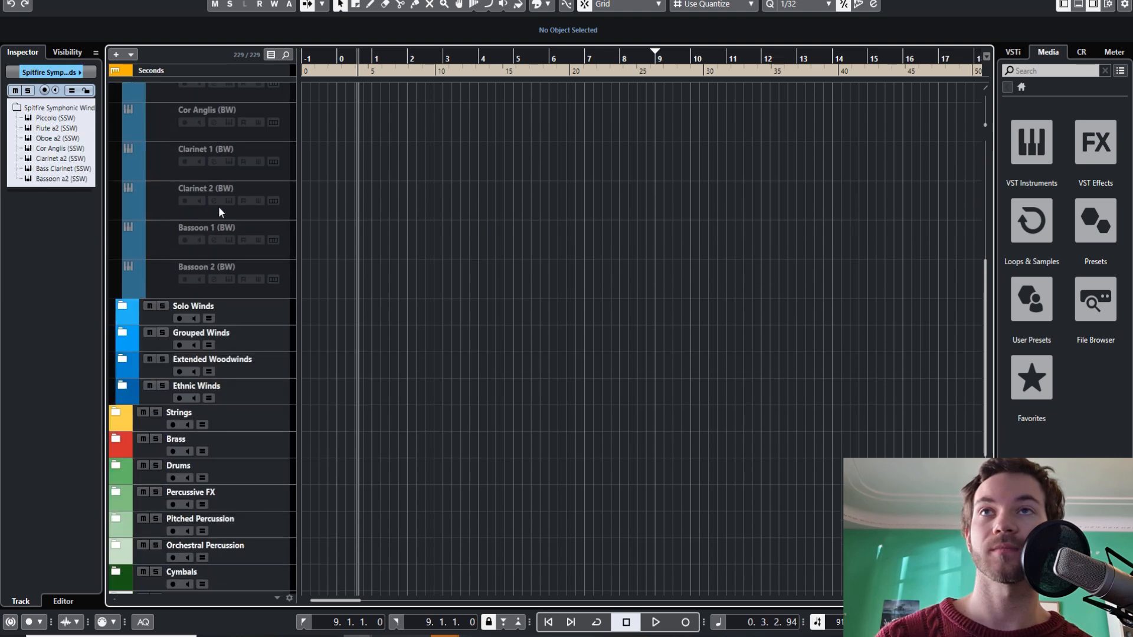
scroll(219, 201, "up", 5)
scroll(194, 224, "up", 3)
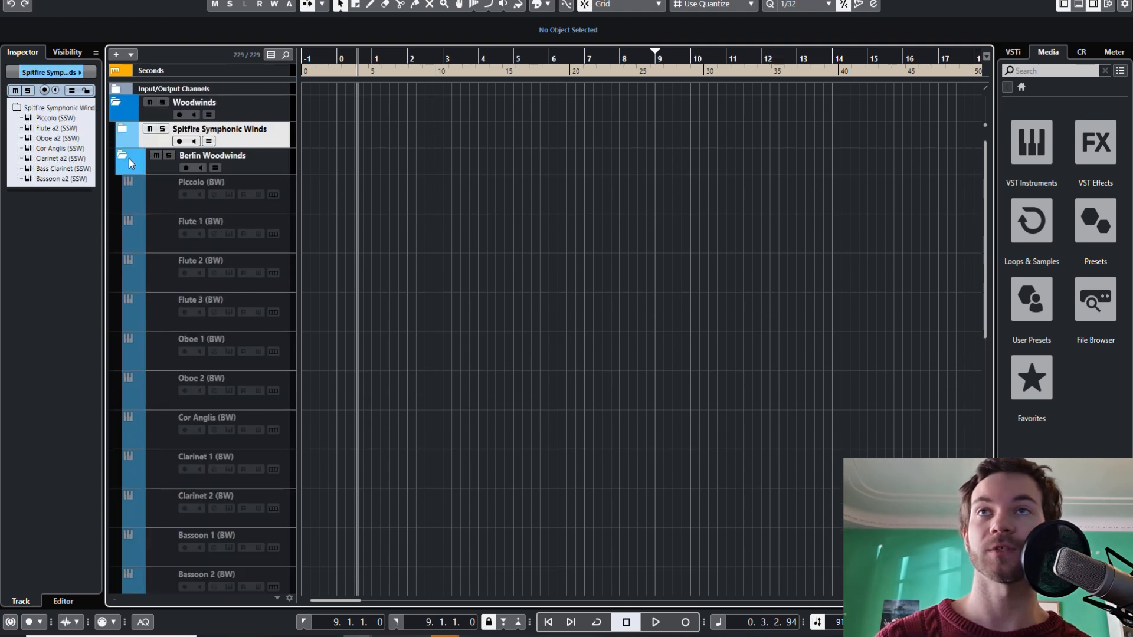
left_click(122, 130)
scroll(229, 322, "down", 3)
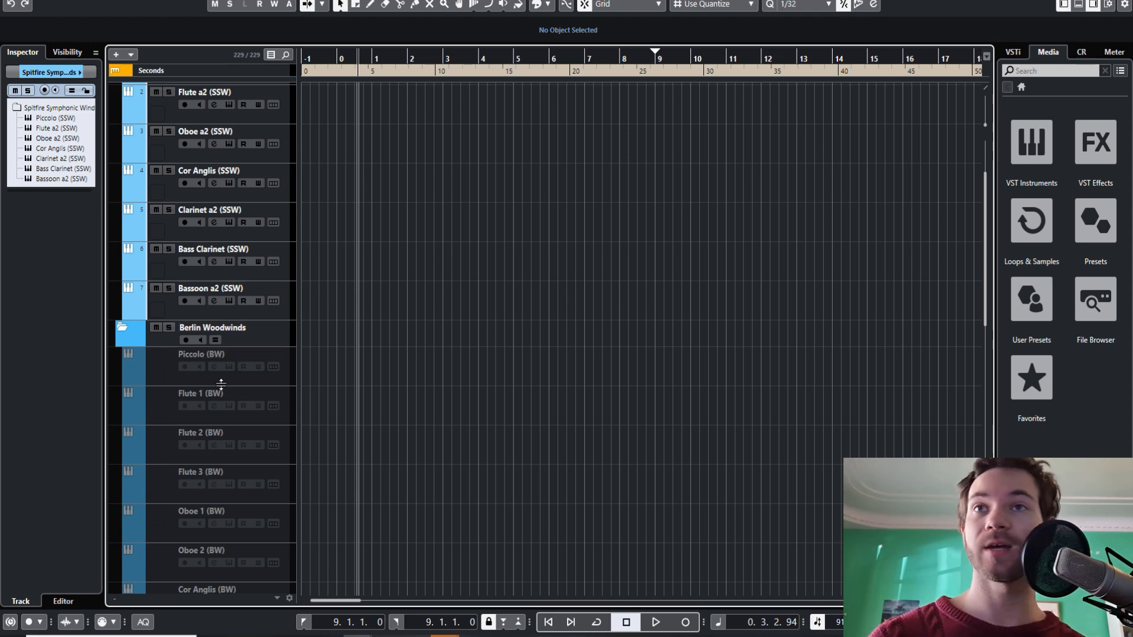
- Enable the disabled Flute 2 (BW) track in the Berlin Woodwinds folder
scroll(221, 386, "down", 3)
left_click(233, 345)
right_click(231, 348)
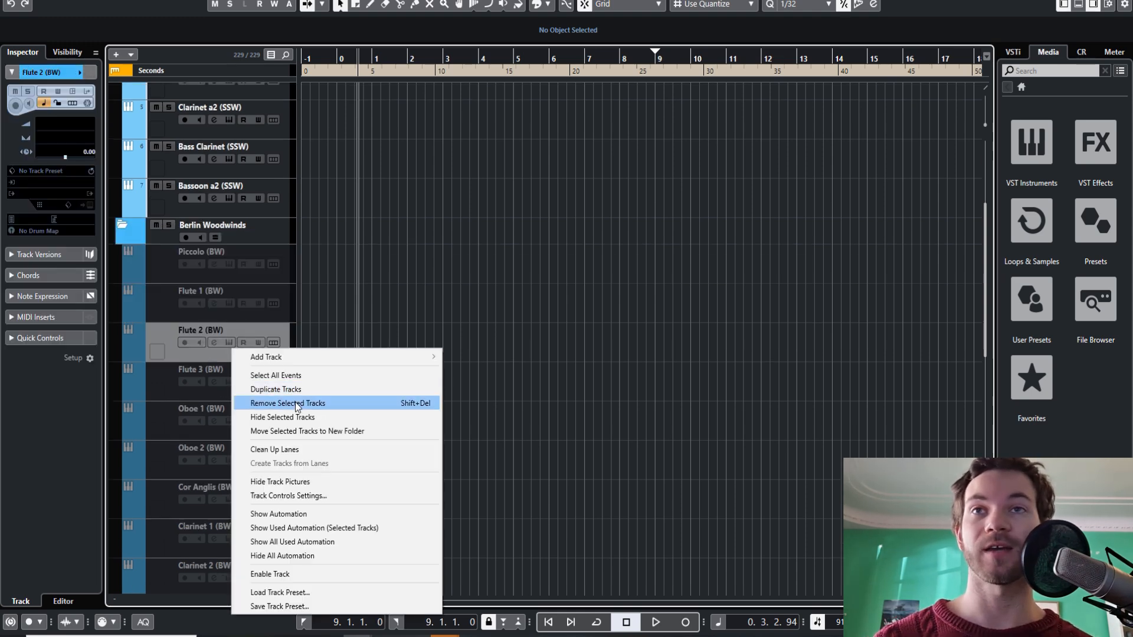
left_click(270, 575)
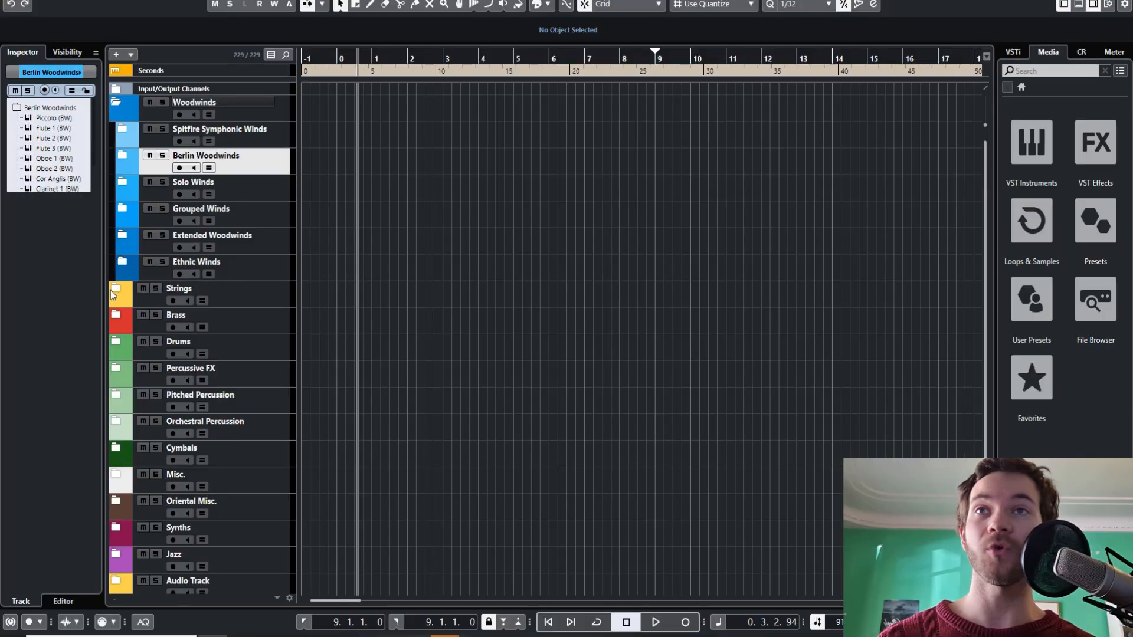
- Expand the Strings folder and select its library subfolders from Spitfire Symphonic Strings through Spitfire Studio Strings
left_click(116, 288)
scroll(142, 330, "down", 2)
left_click(272, 223)
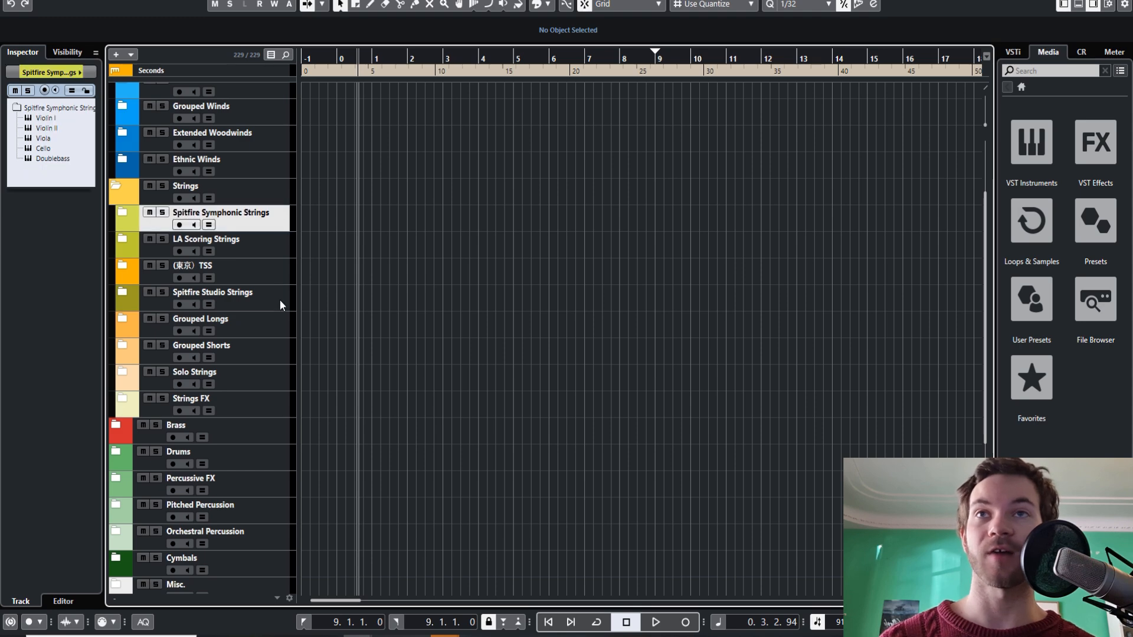
left_click(280, 301, "shift")
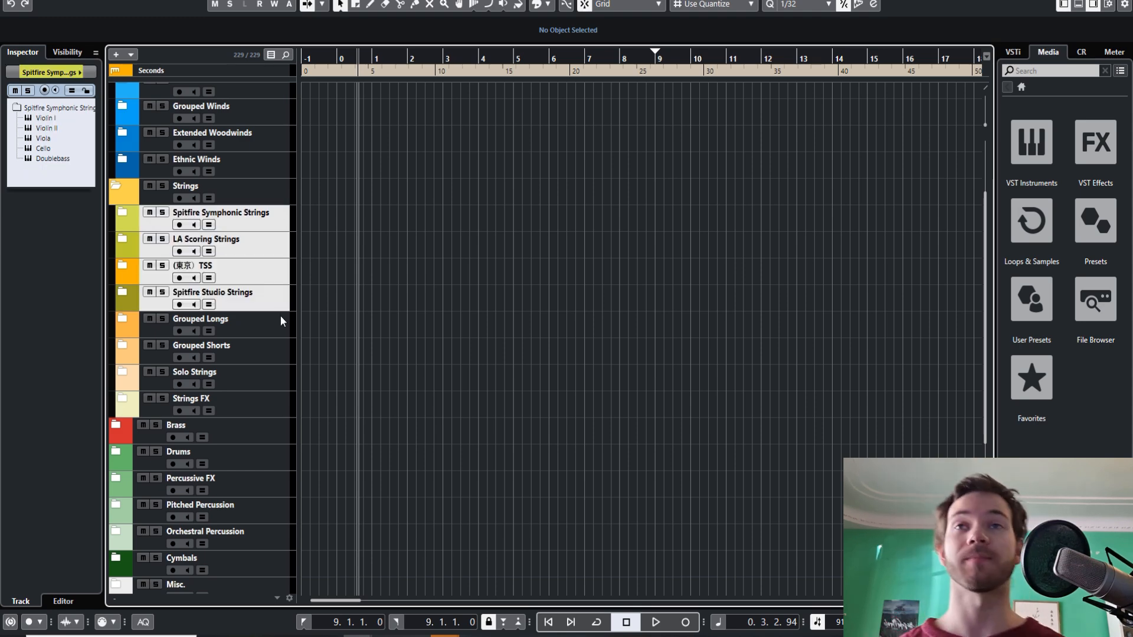
- Expand the (東京) TSS folder under Strings and go over its disabled tracks from Violin I to Doublebass
left_click(286, 271)
left_click(121, 265)
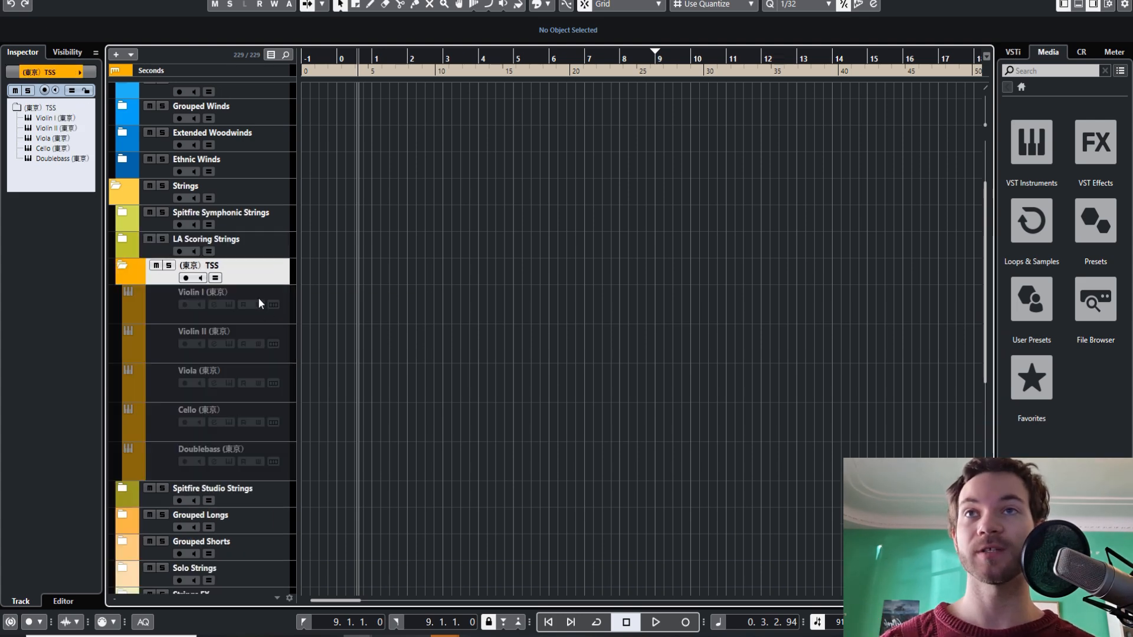
left_click(281, 308)
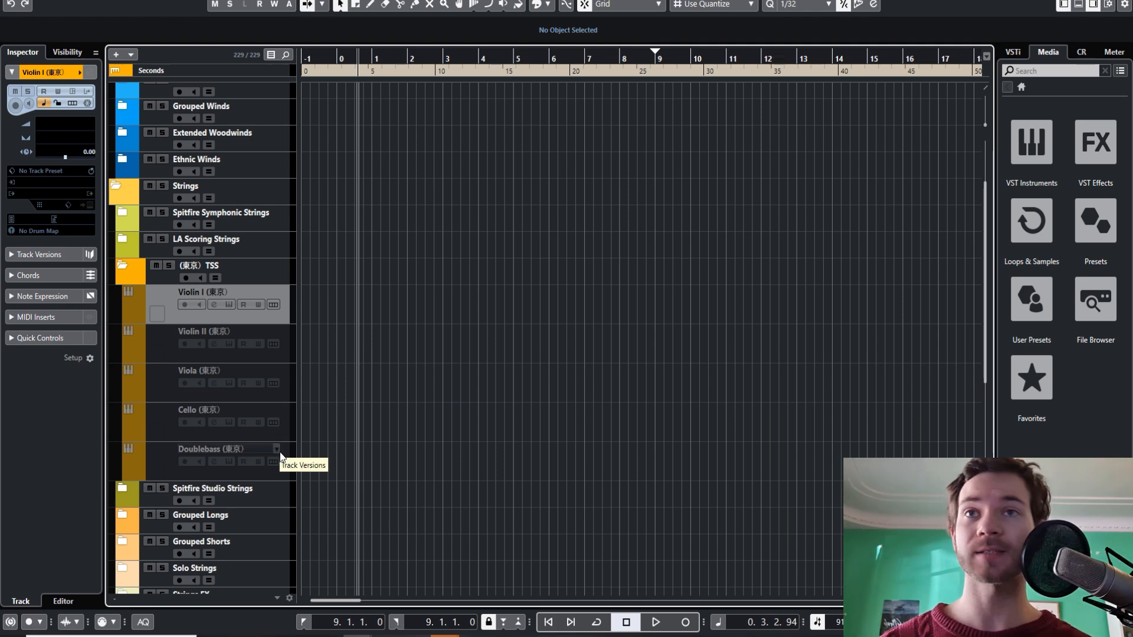
left_click(282, 468)
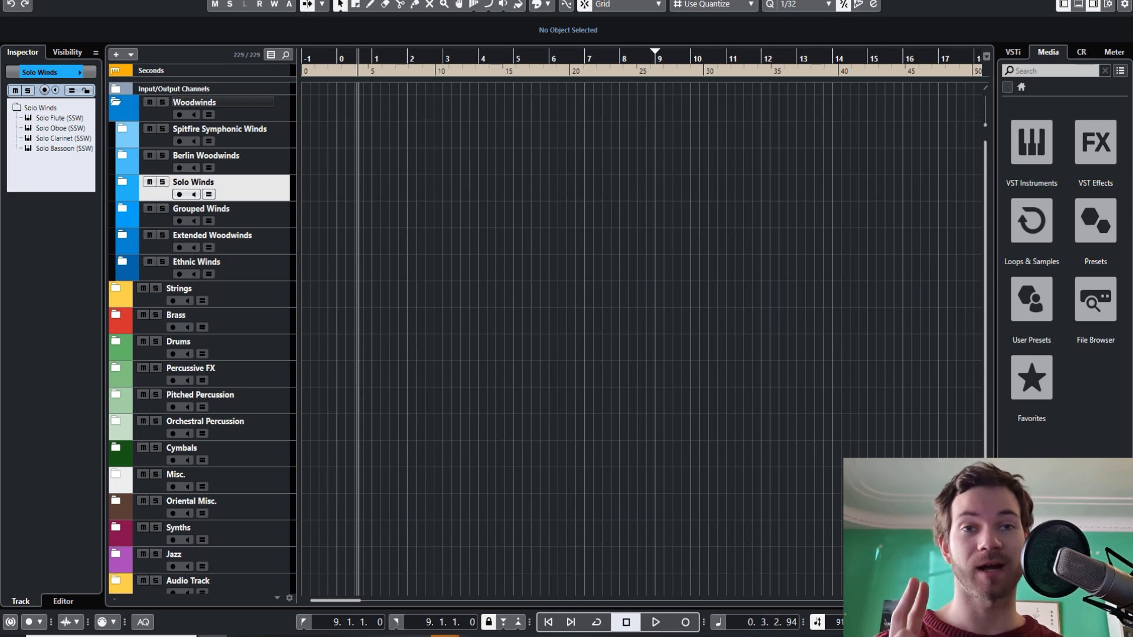
- Go over the Berlin Woodwinds, Solo Winds and Grouped Winds folders and expand Spitfire Symphonic Winds to examine its instrument tracks
left_click(261, 149)
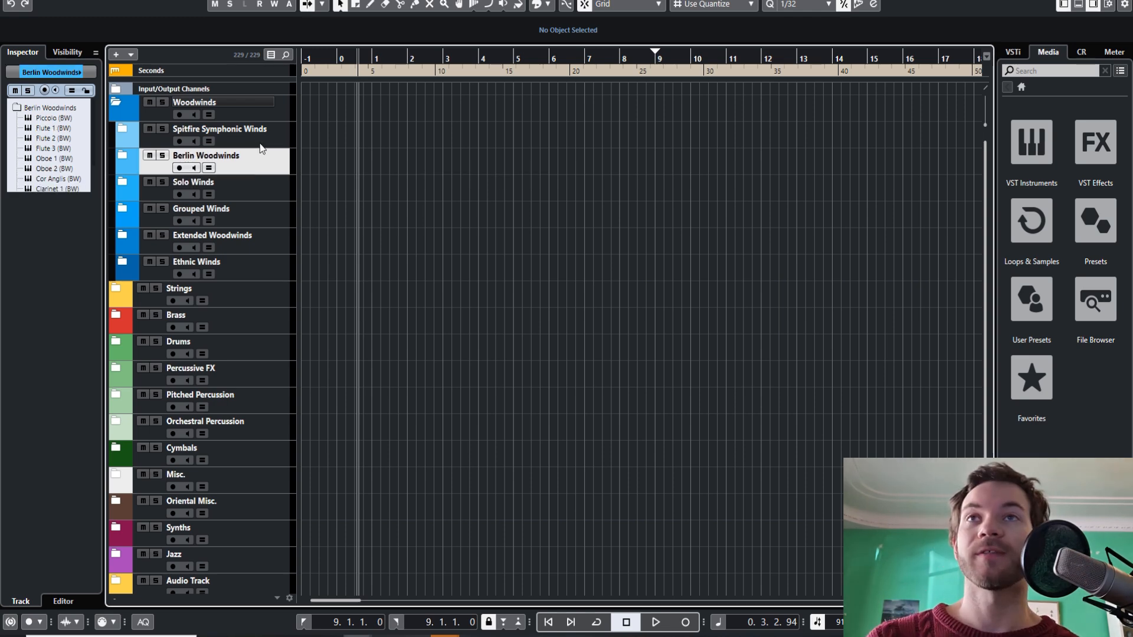
left_click(262, 188)
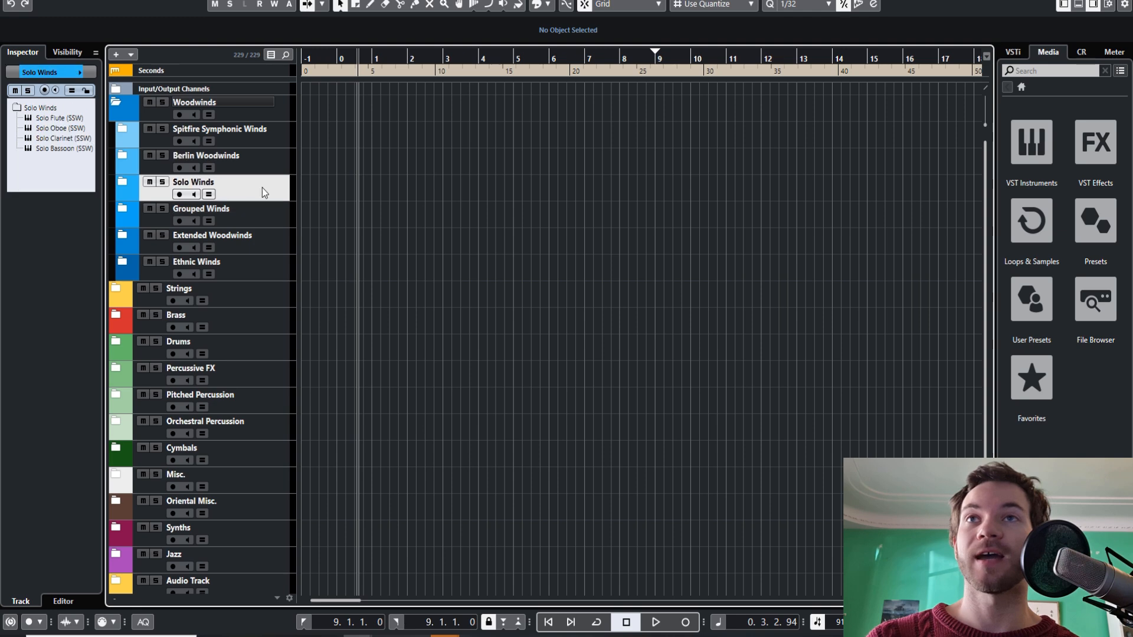
left_click(248, 224)
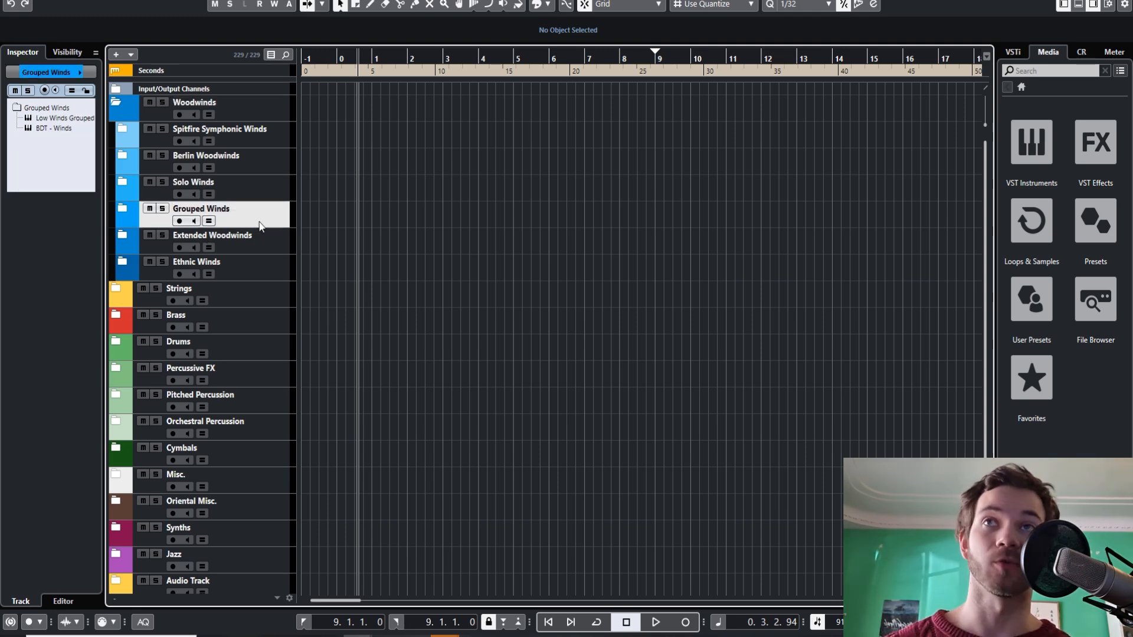
left_click(120, 129)
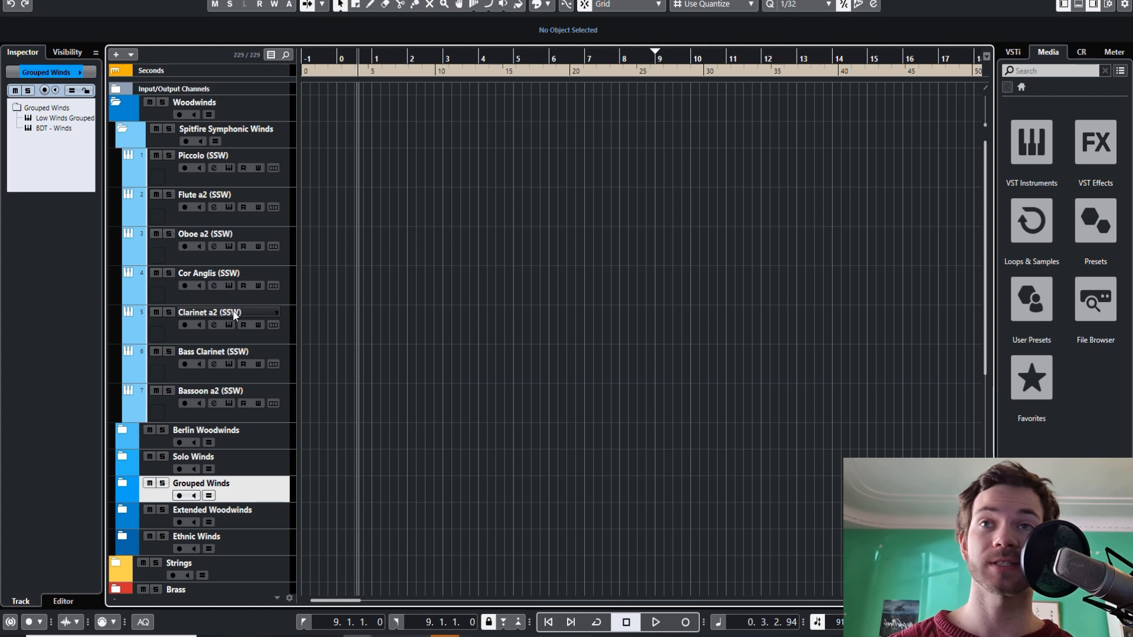
left_click(126, 482)
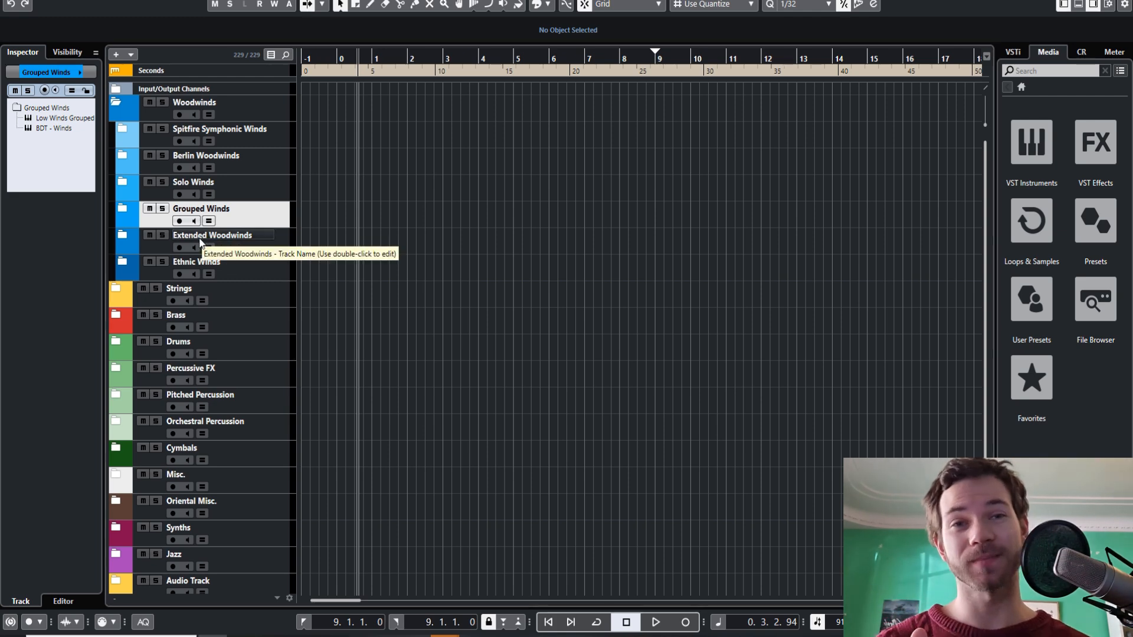
- Expand the Grouped Winds folder and examine its Low Winds Grouped instrument and BDT - Winds track
left_click(117, 212)
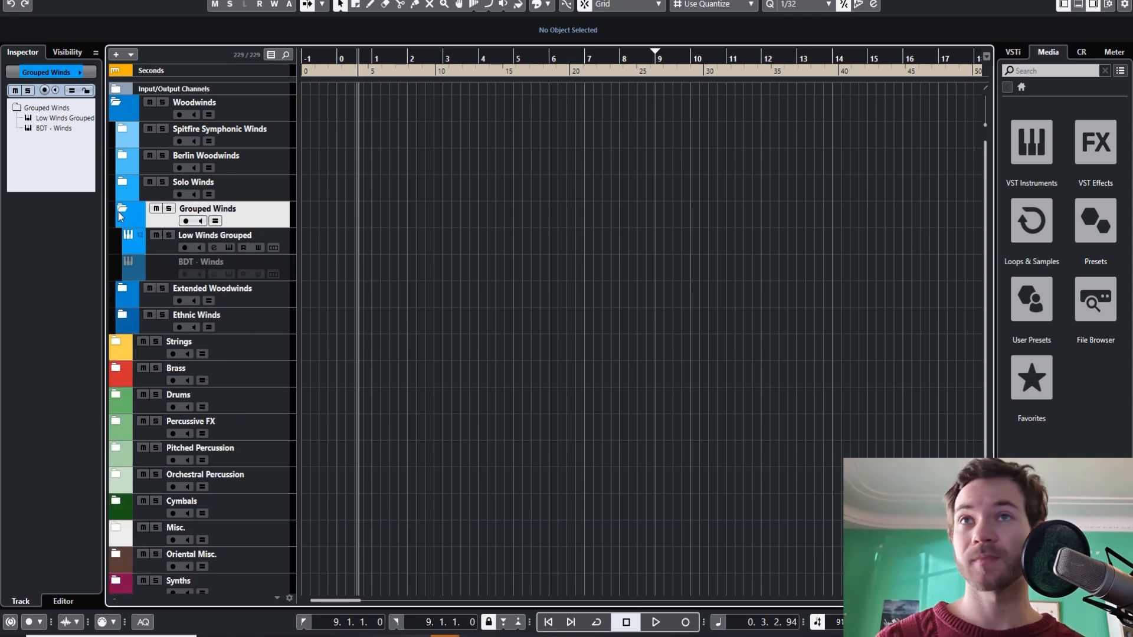
left_click(170, 252)
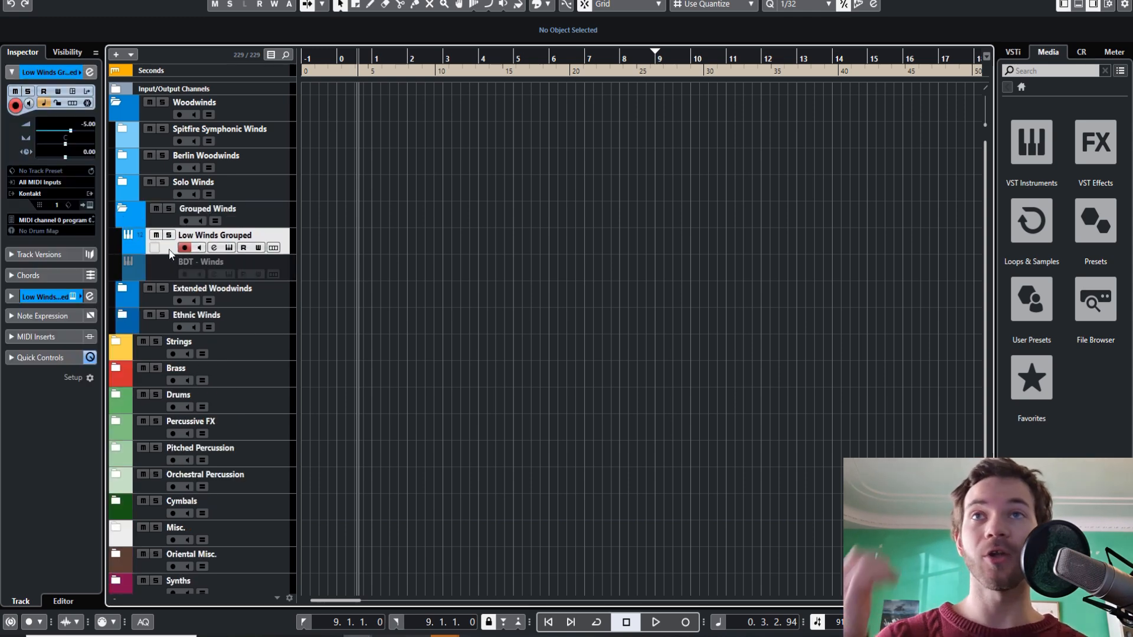
left_click(229, 247)
left_click_drag(500, 89, 608, 73)
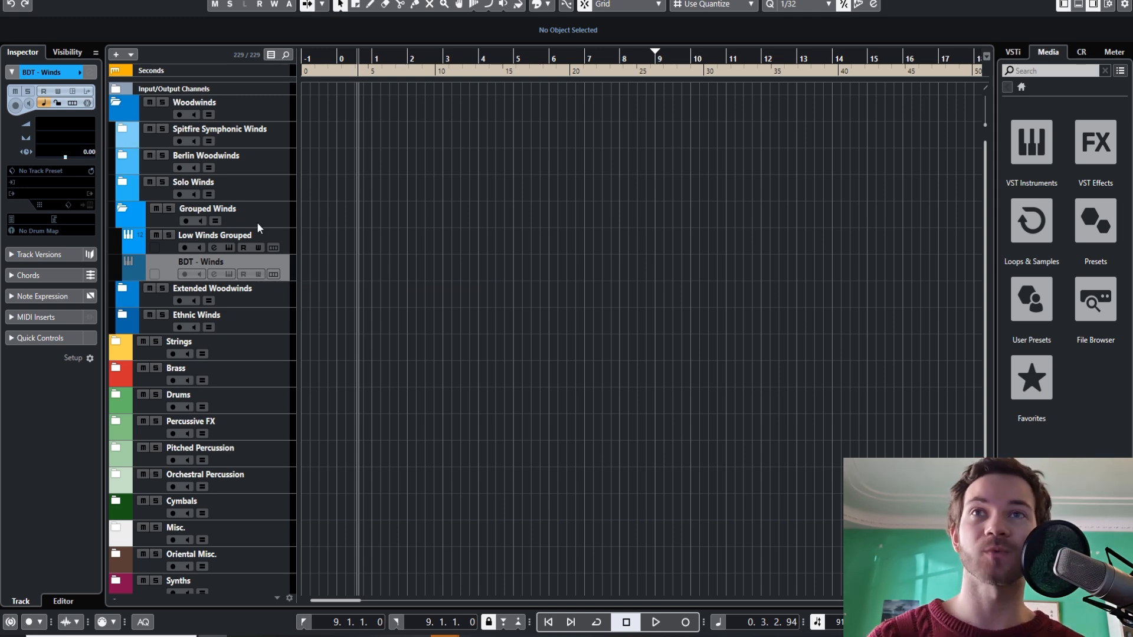
left_click(280, 240)
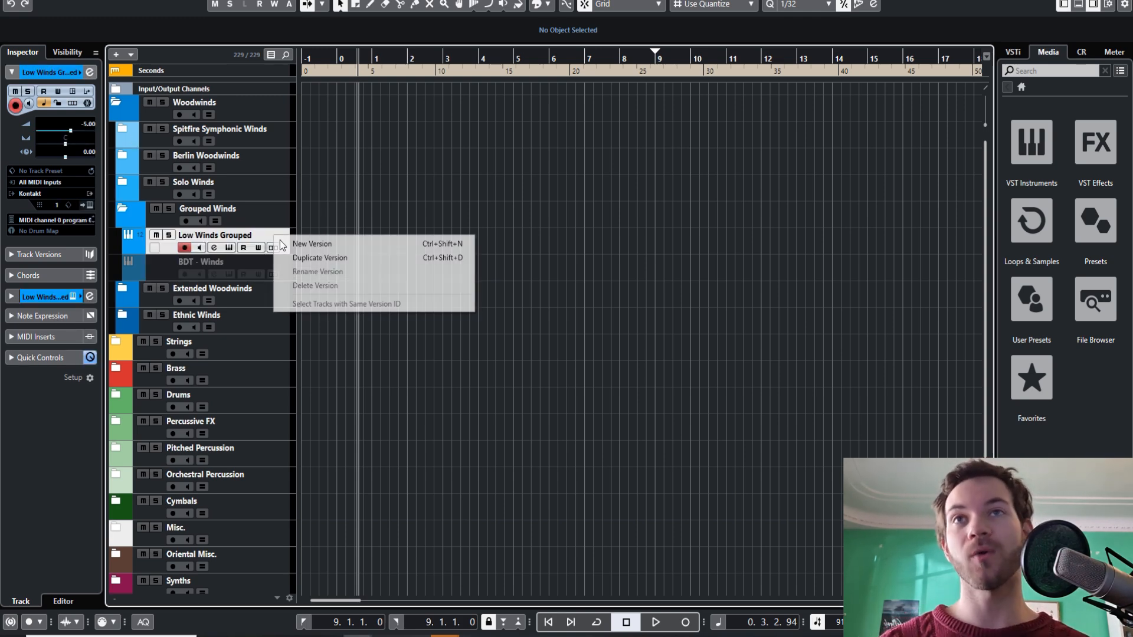
key("Escape")
left_click(159, 274)
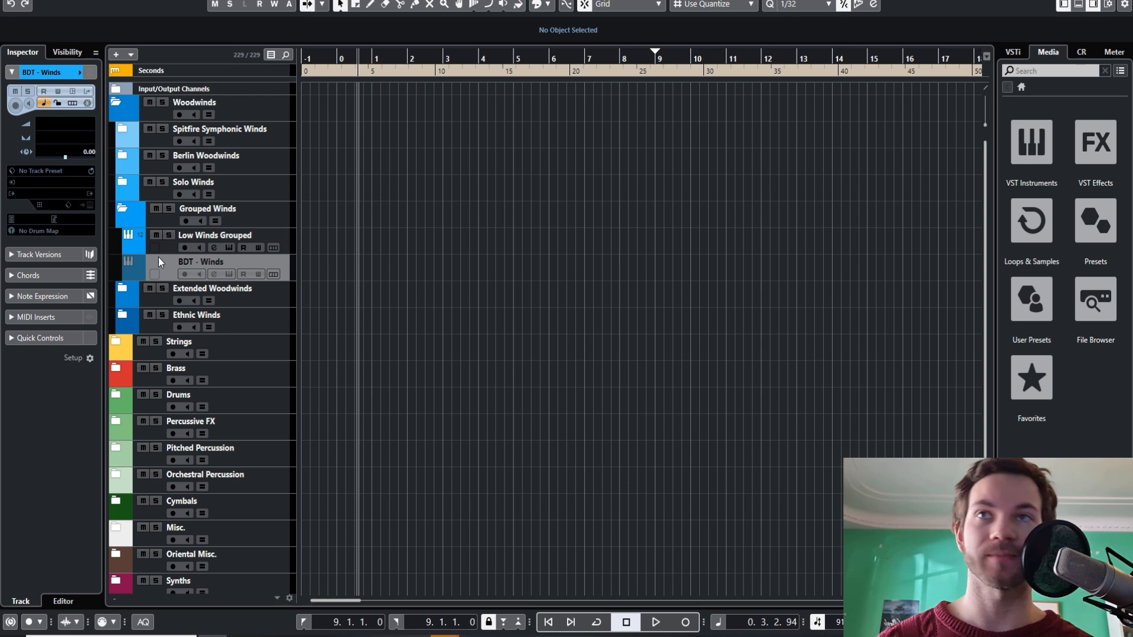
- Collapse Grouped Winds and examine the tracks inside the Extended Woodwinds and Ethnic Winds folders
left_click(122, 209)
left_click(122, 236)
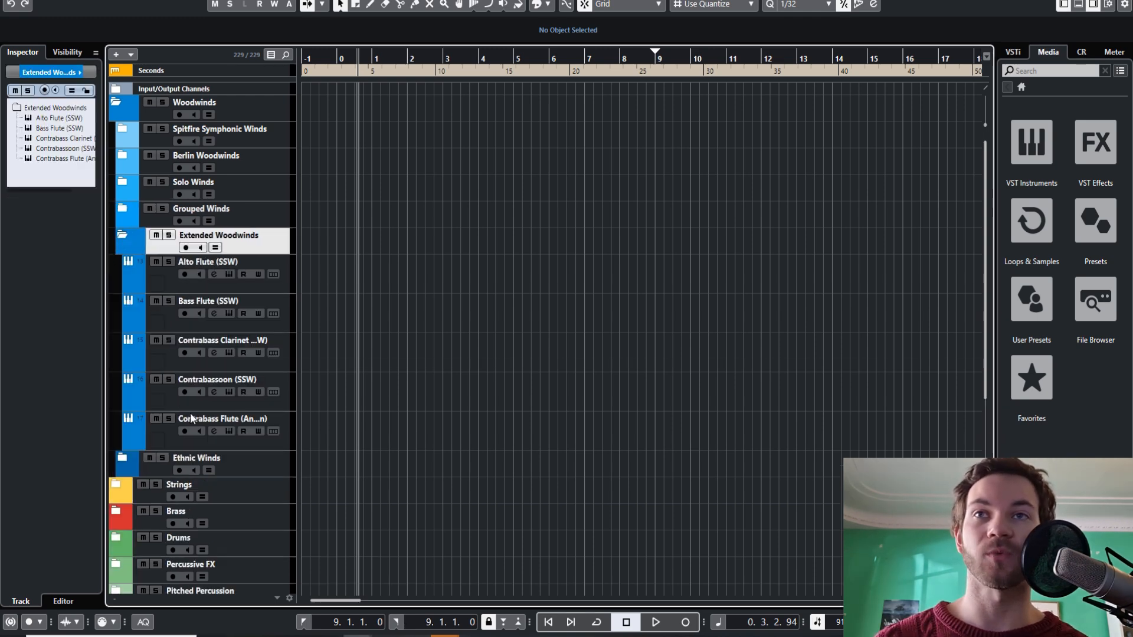
left_click(123, 236)
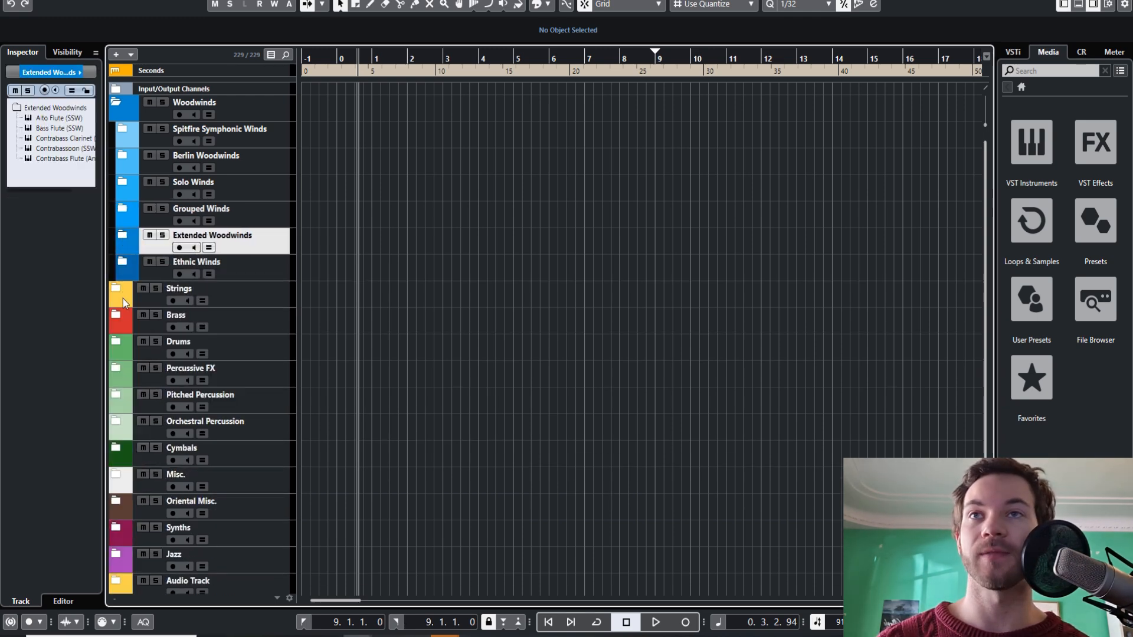
left_click(124, 264)
left_click(166, 310)
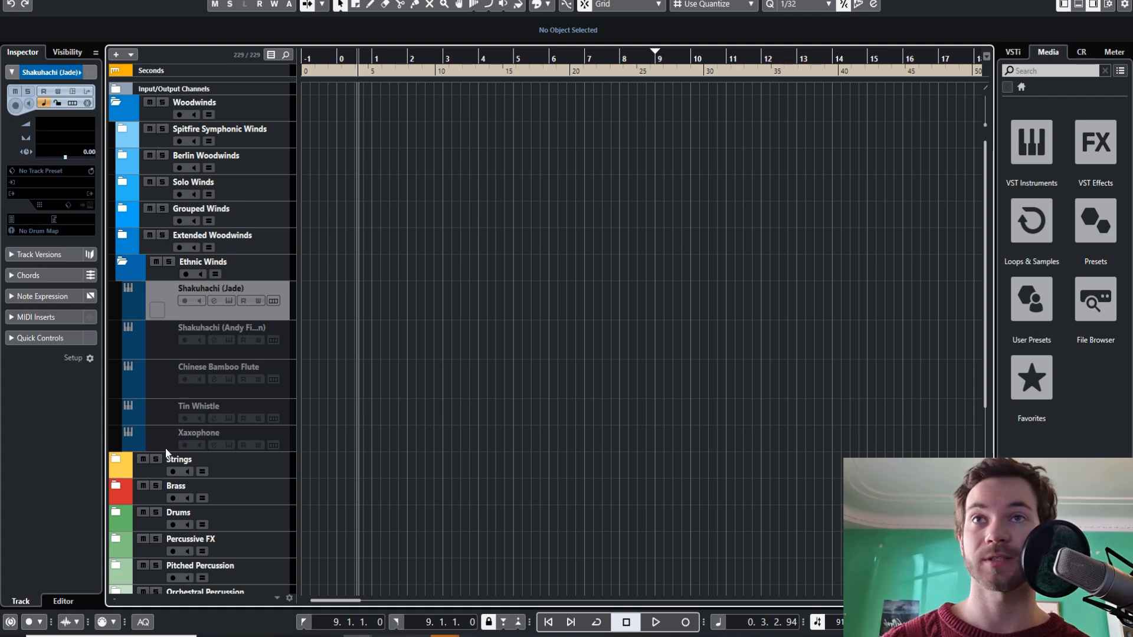
- Collapse Woodwinds, expand Strings and go over its subfolders from Spitfire Symphonic Strings through Strings FX
left_click(115, 103)
left_click(116, 129)
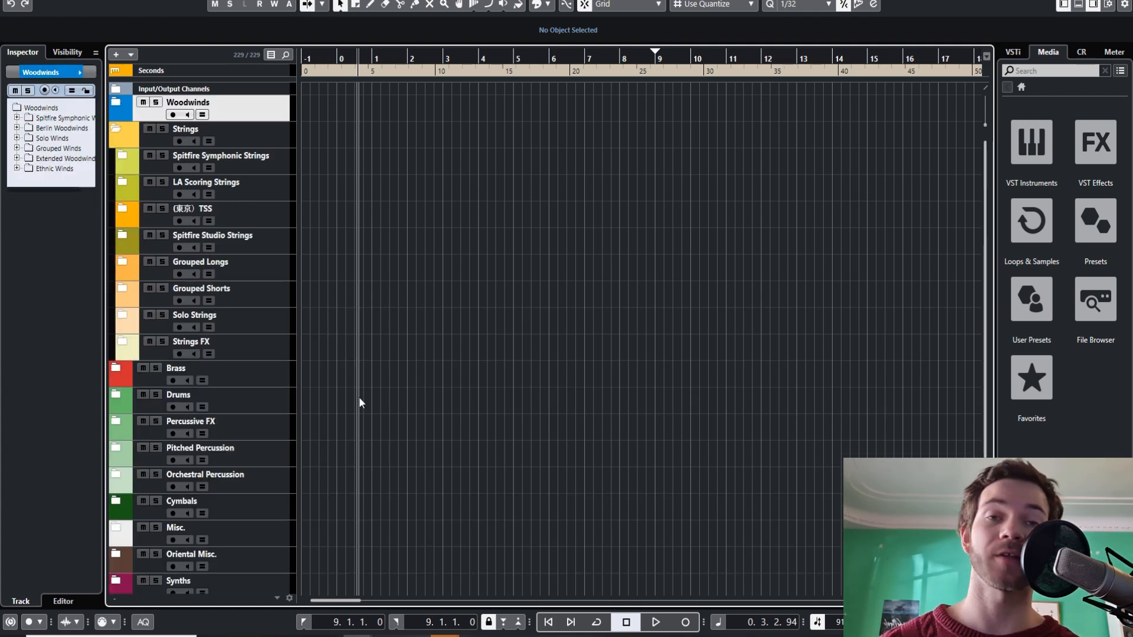
left_click(277, 161)
left_click(282, 247, "shift")
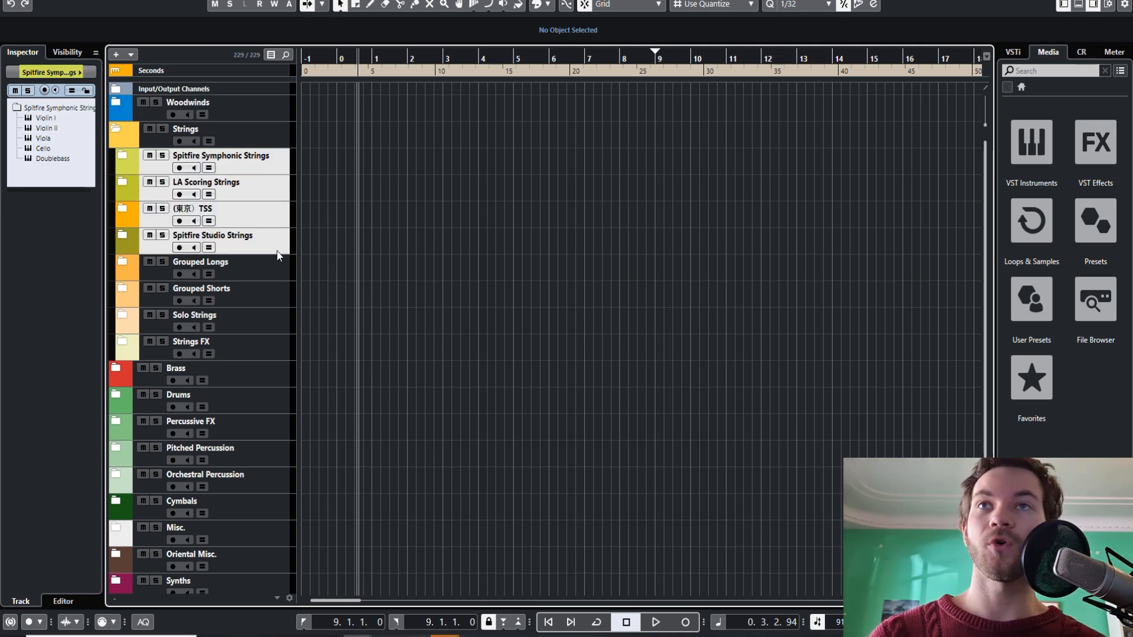
left_click(286, 265)
left_click(282, 287, "shift")
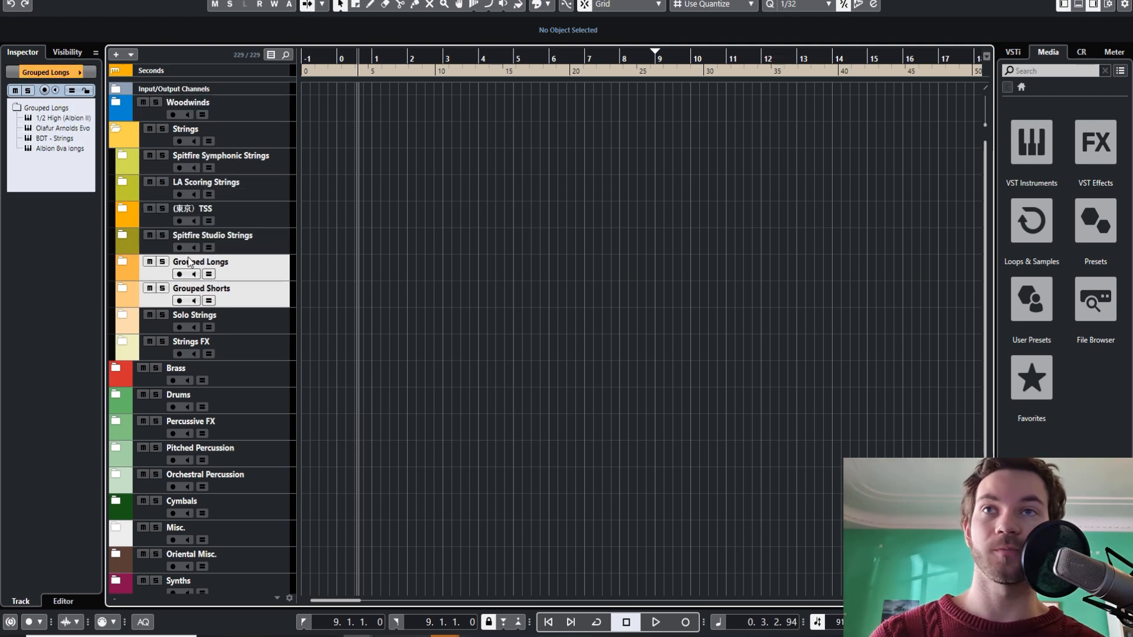
left_click(273, 322)
left_click(277, 354)
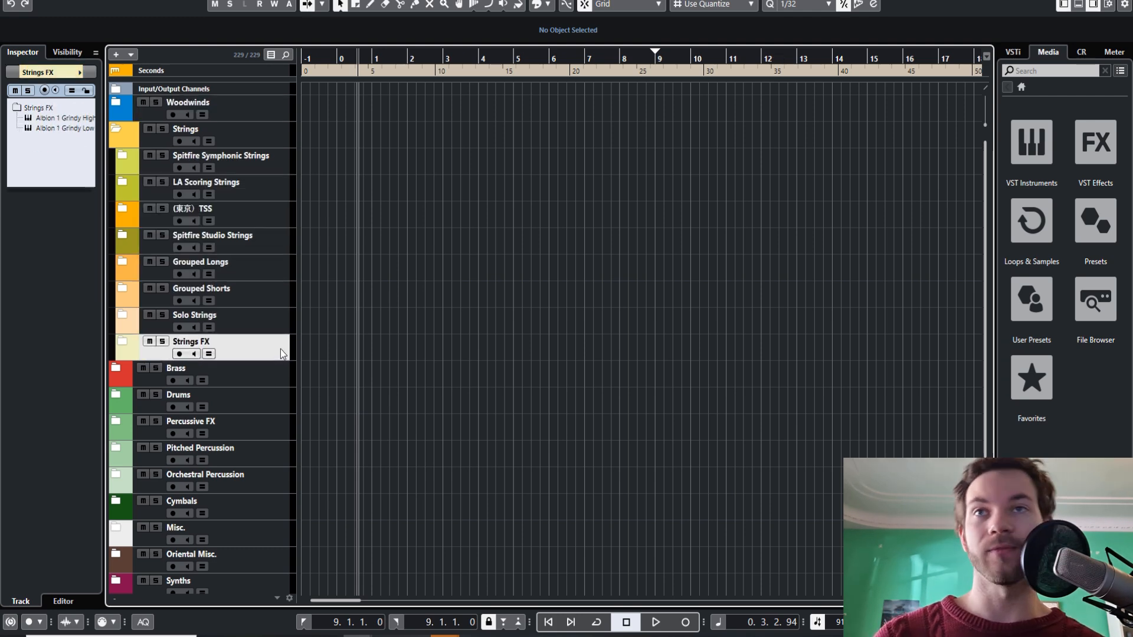
- Expand the Spitfire Studio Strings, (東京) TSS, LA Scoring Strings and Spitfire Symphonic Strings folders to view their contents
left_click(147, 168)
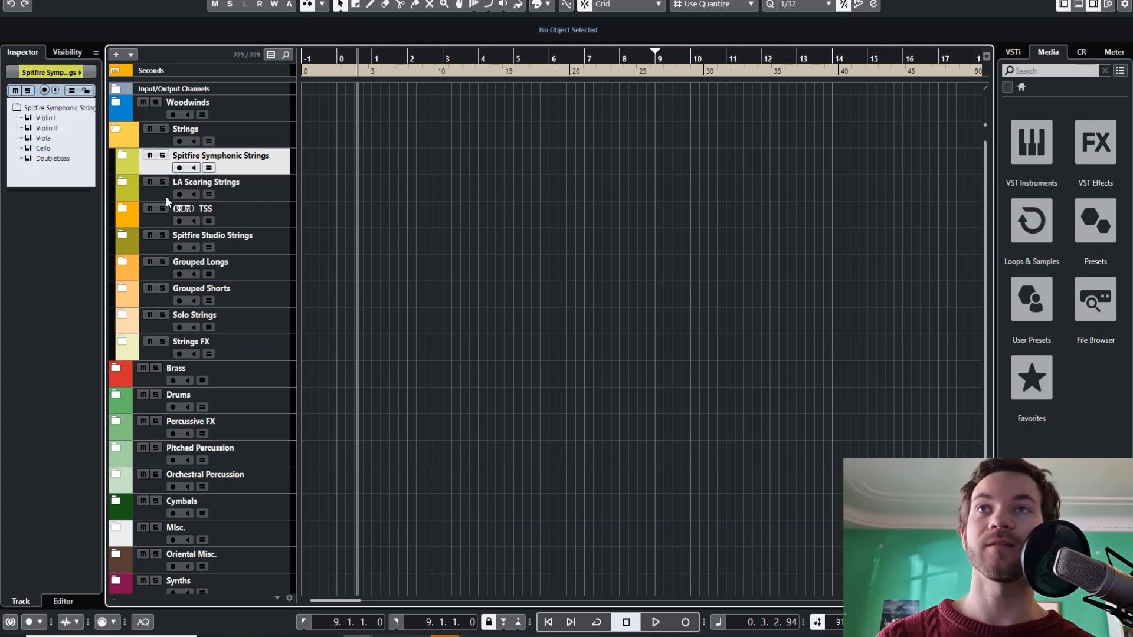
left_click(126, 235)
left_click(123, 233)
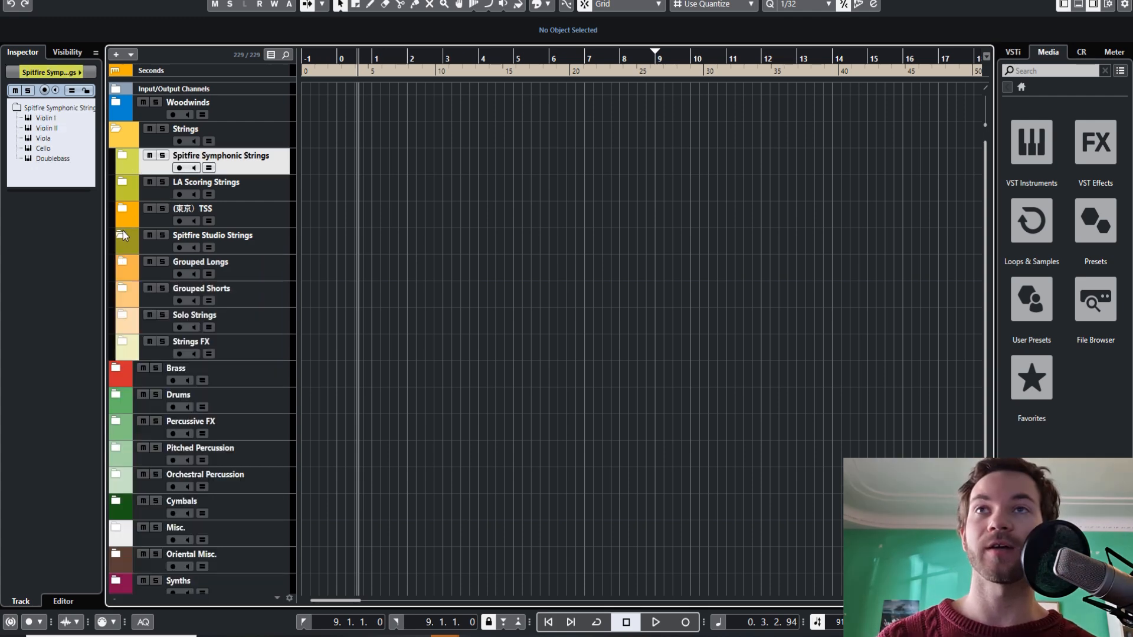
left_click(123, 233)
left_click(123, 209)
left_click(121, 182)
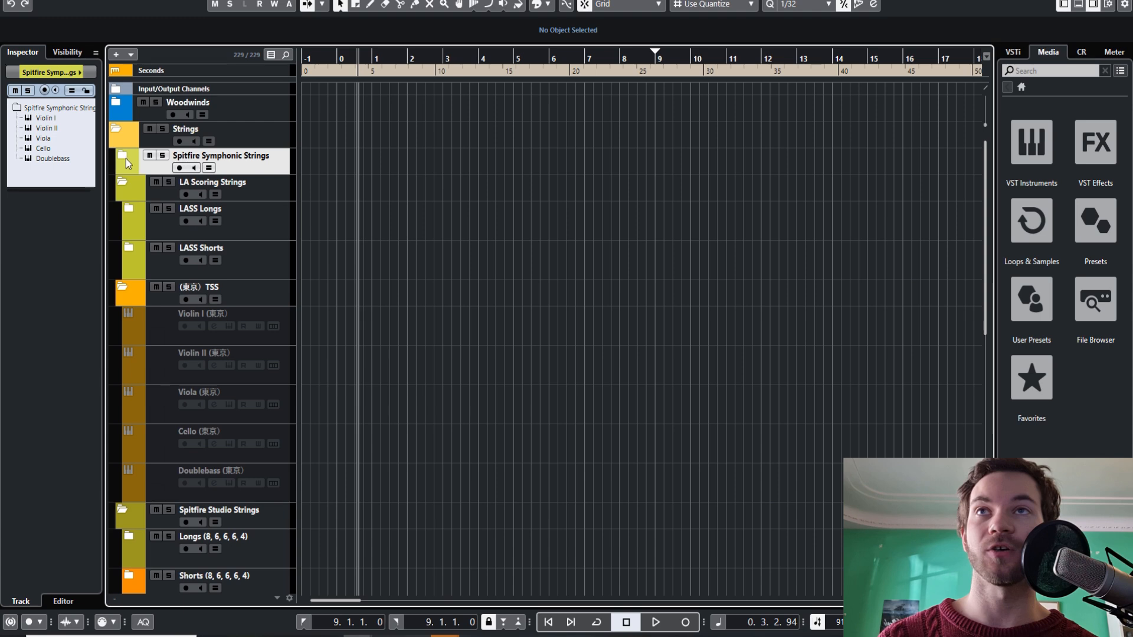
left_click(123, 156)
scroll(194, 212, "down", 4)
scroll(183, 228, "up", 2)
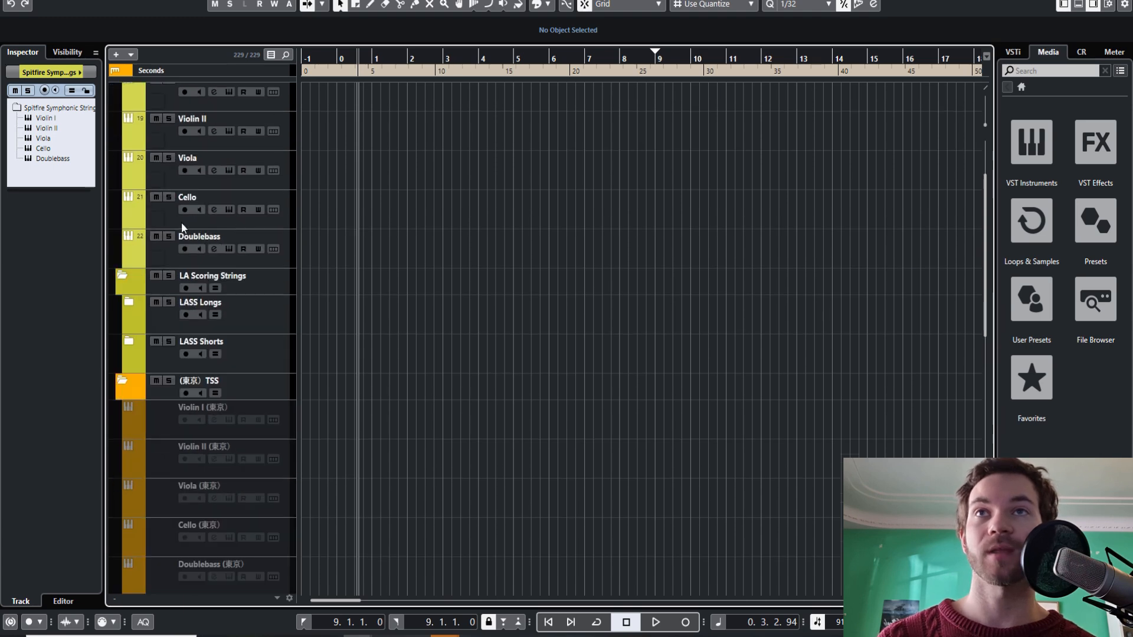
- Compare the LASS Longs and LASS Shorts folders, and the Spitfire Symphonic Strings and (東京) TSS folders
left_click(266, 323)
left_click(273, 354, "ctrl")
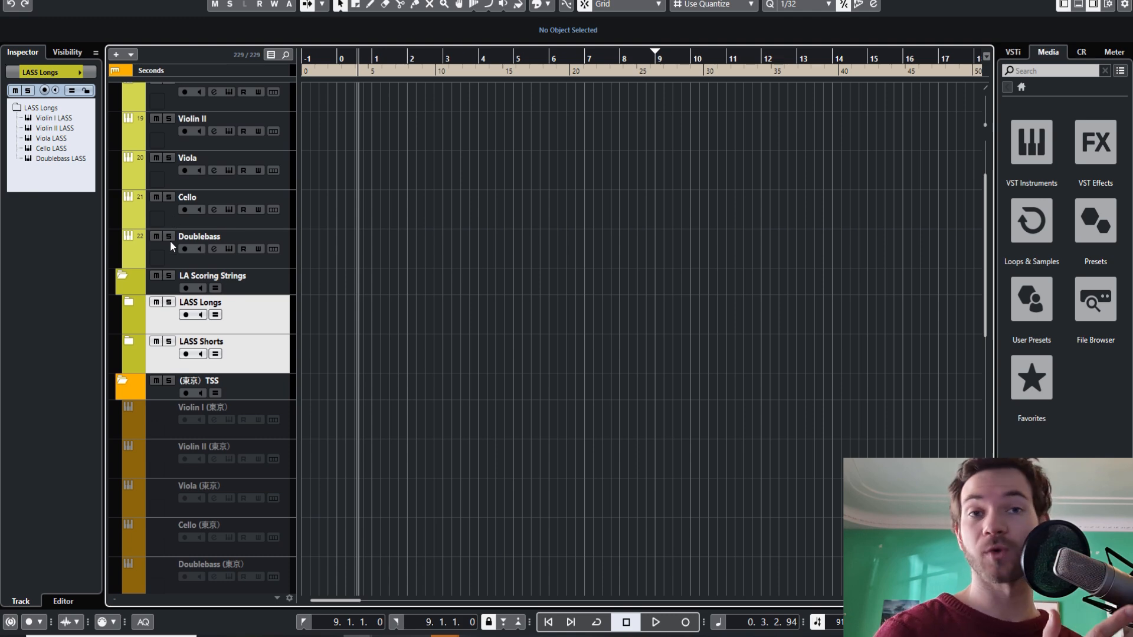
left_click(275, 362)
left_click(271, 321)
left_click(276, 343)
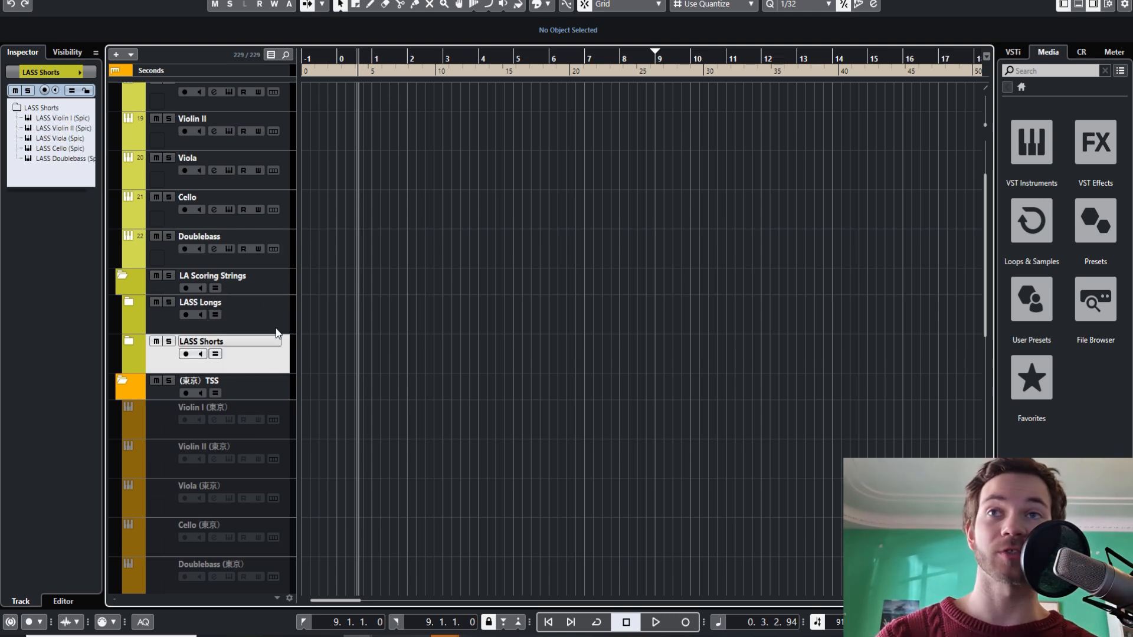
left_click(275, 306)
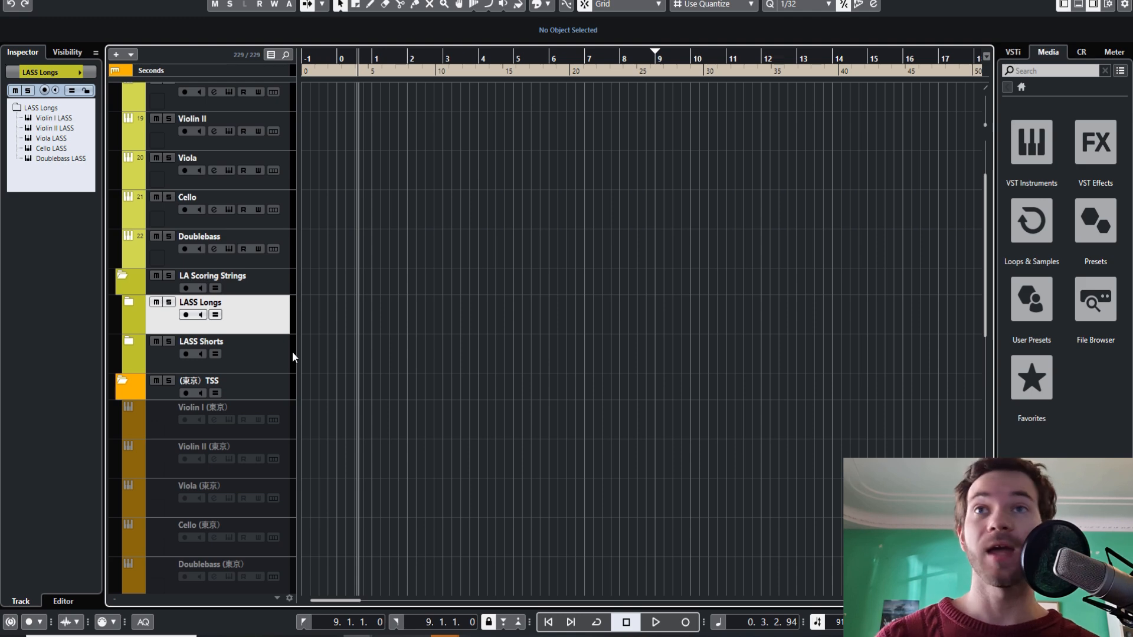
left_click(262, 345)
double_click(203, 345)
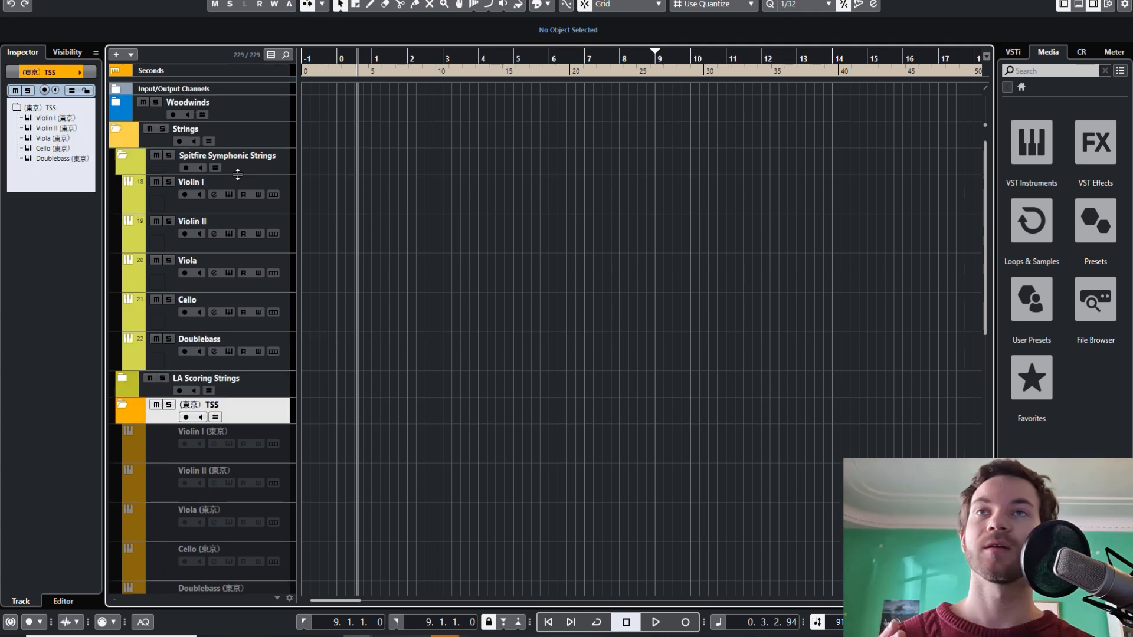
left_click(236, 168)
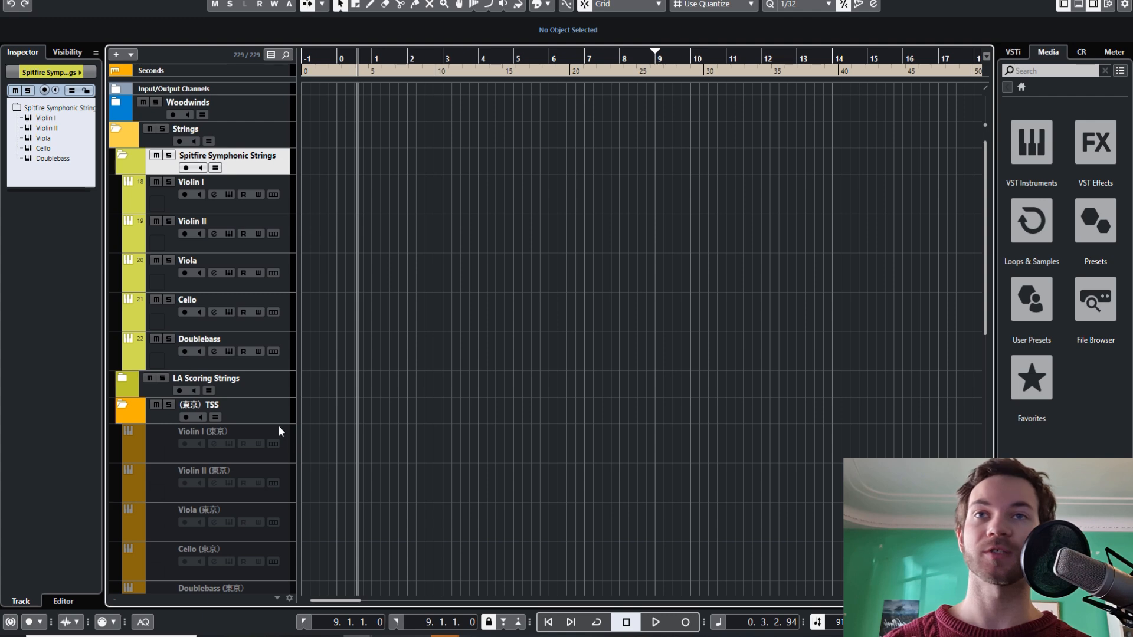
left_click(279, 422)
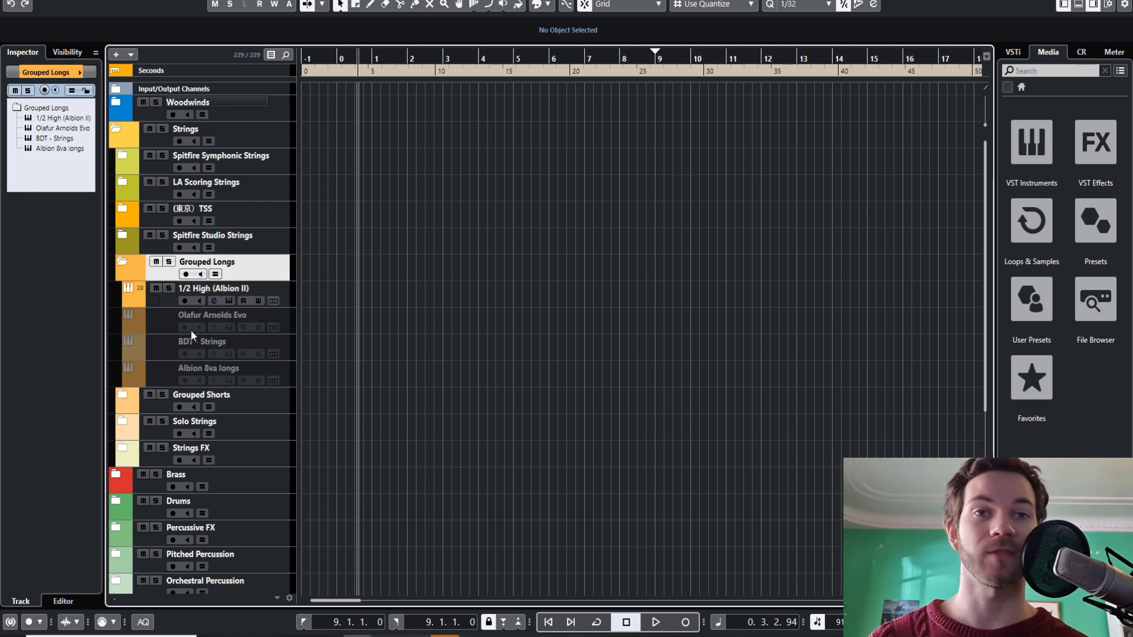
- Examine the 1/2 High (Albion II), Olafur Arnolds Evo and Albion 8va longs tracks in Grouped Longs, expanding Spitfire Studio Strings for comparison
left_click(178, 300)
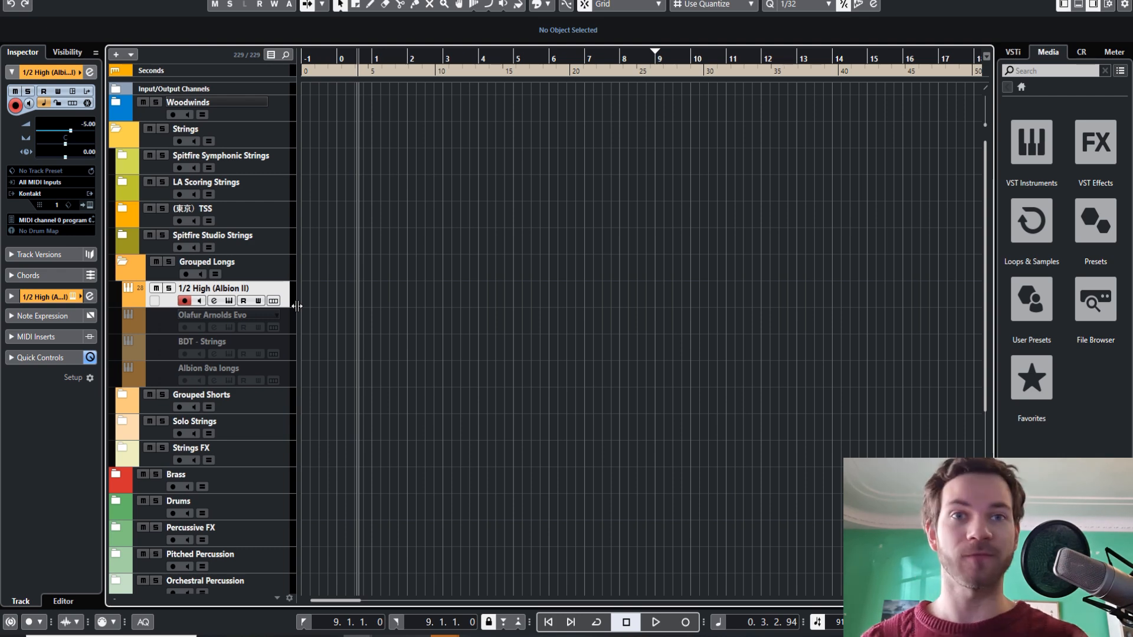
left_click(278, 319)
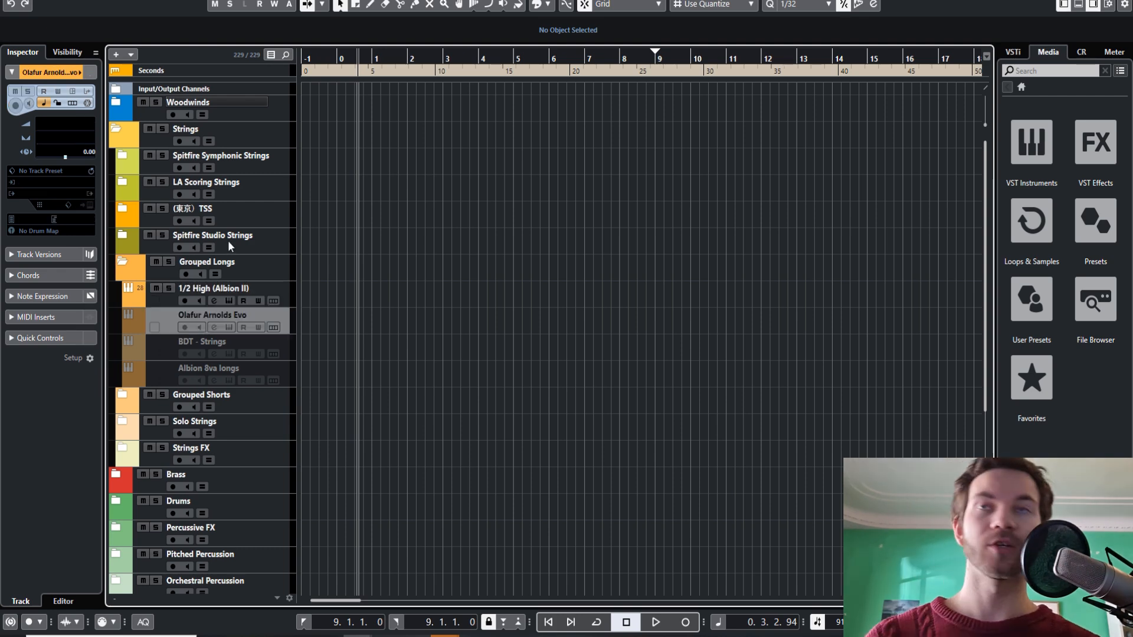
left_click(123, 235)
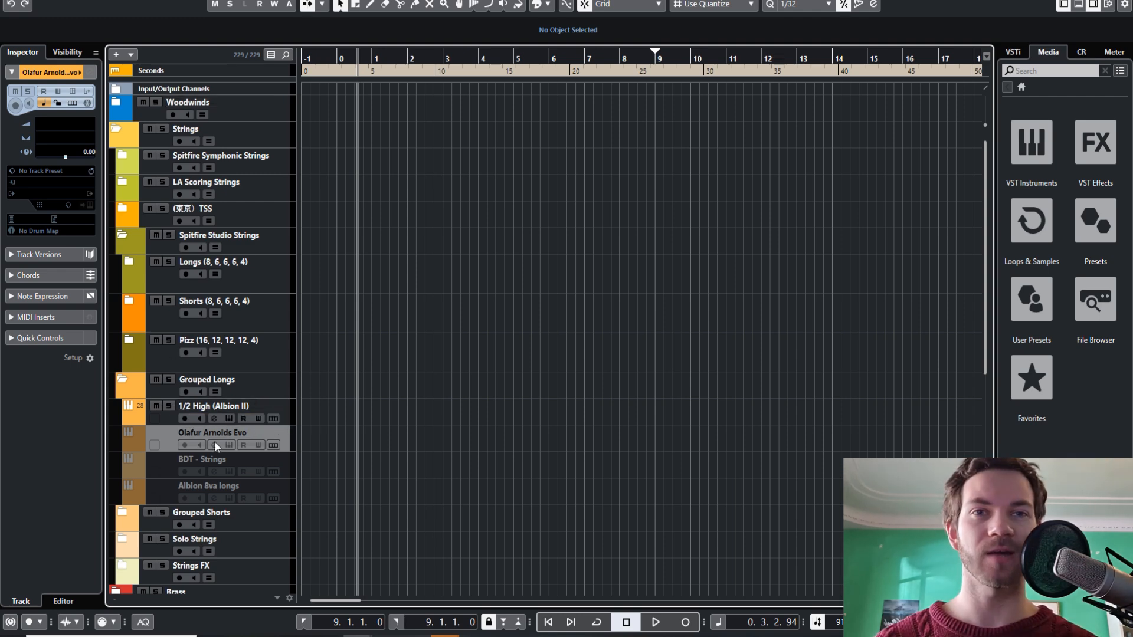
left_click(189, 412)
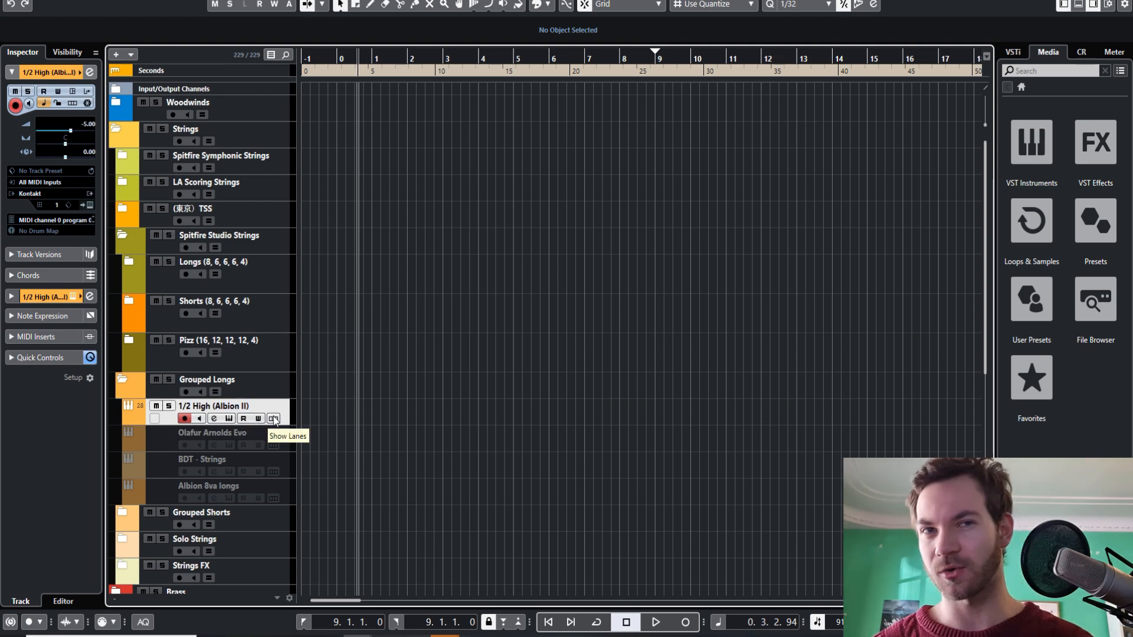
left_click(161, 495)
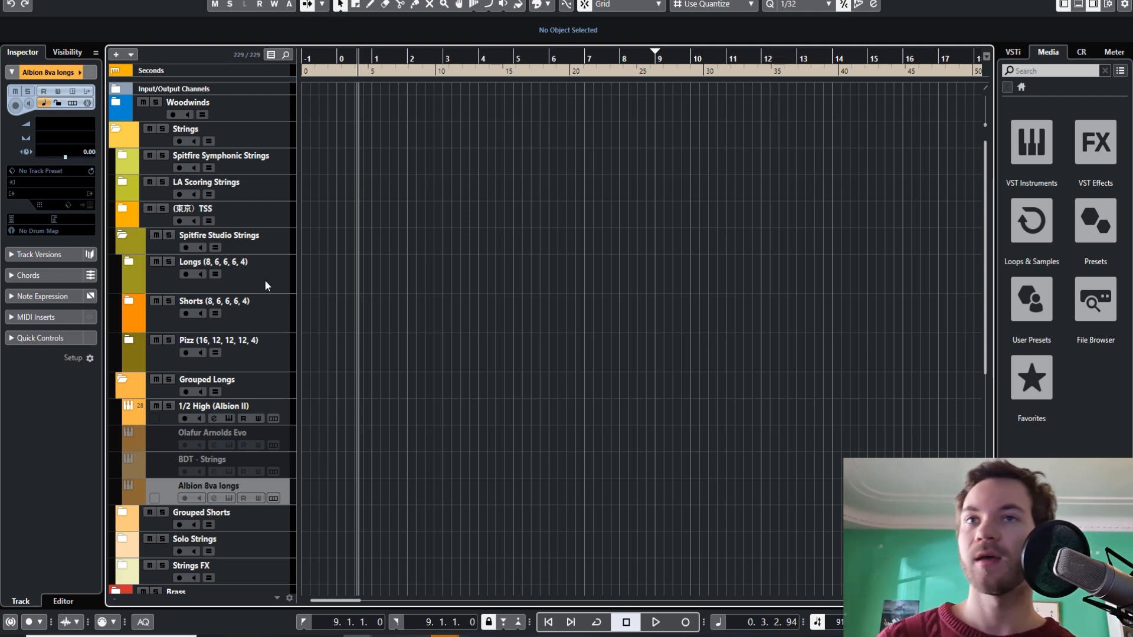
- Go over the Olafur Arnolds Evo and BDT - Strings tracks, closing the Grouped Longs folder when done
left_click(180, 431)
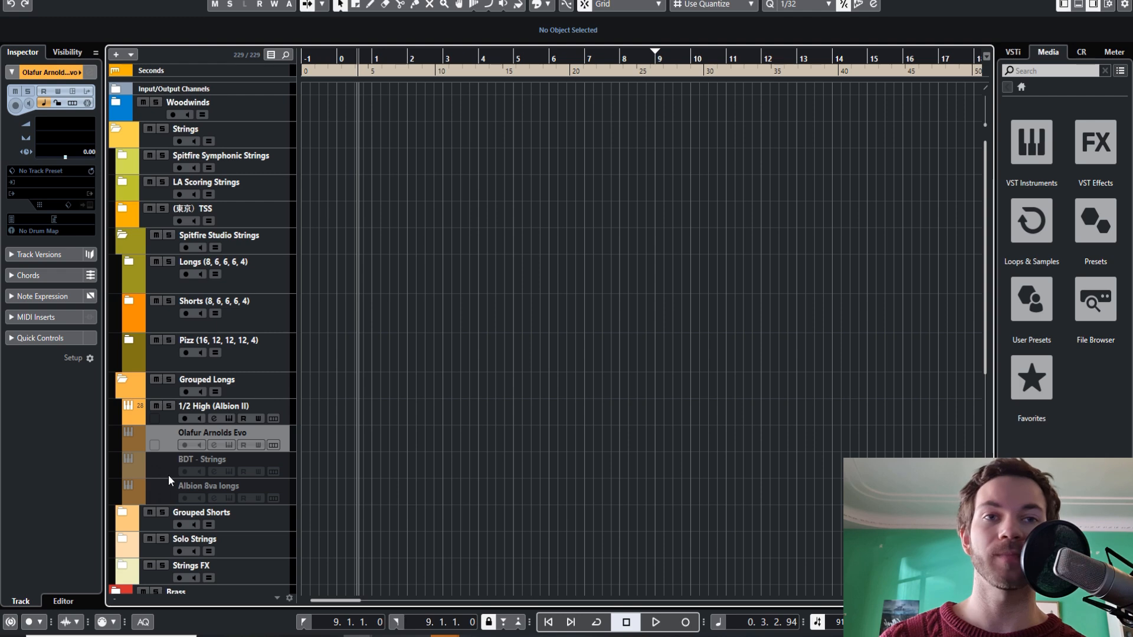
left_click(169, 476, "shift")
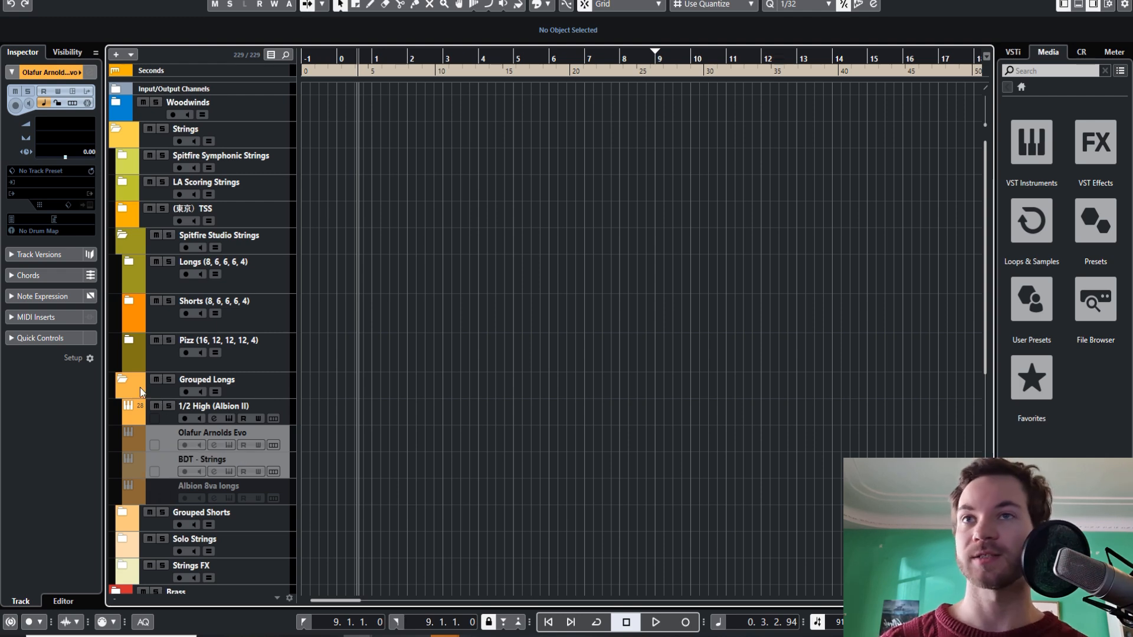
left_click(124, 380)
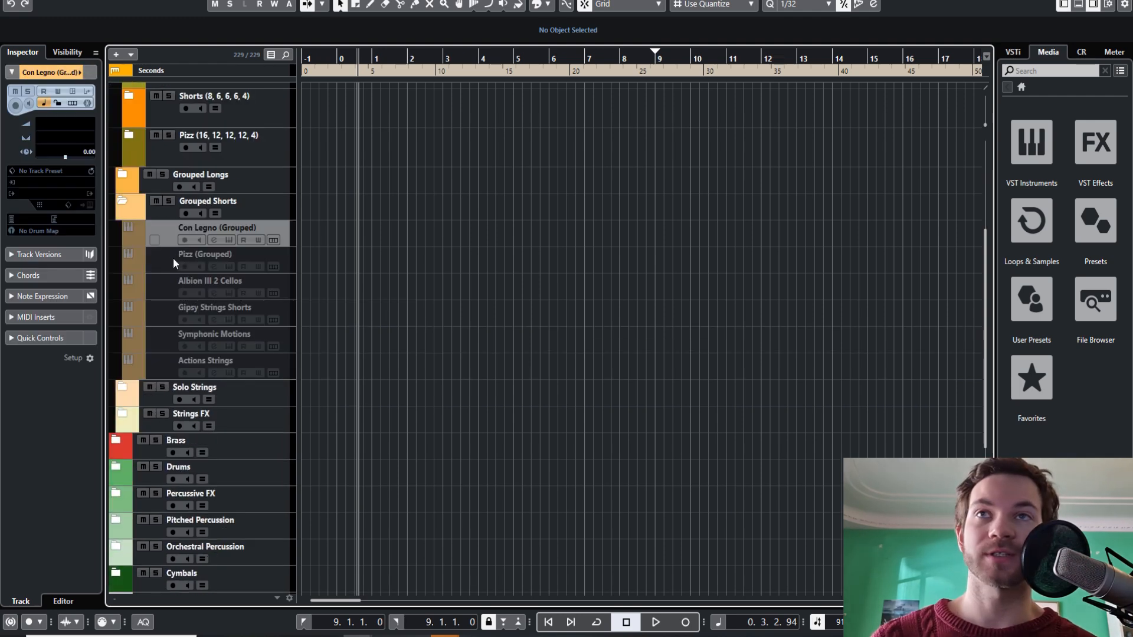
- Go over the Grouped Shorts tracks from Con Legno (Grouped) through Actions Strings in pairs, and collapse the folder
left_click(175, 254, "shift")
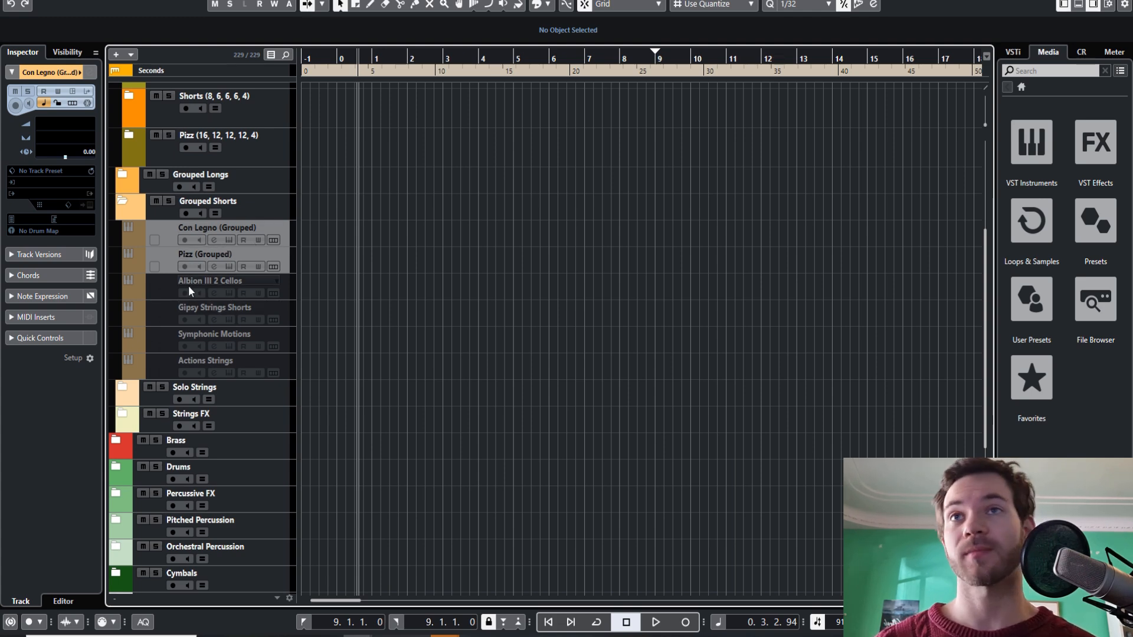
left_click(157, 295)
left_click(172, 322, "shift")
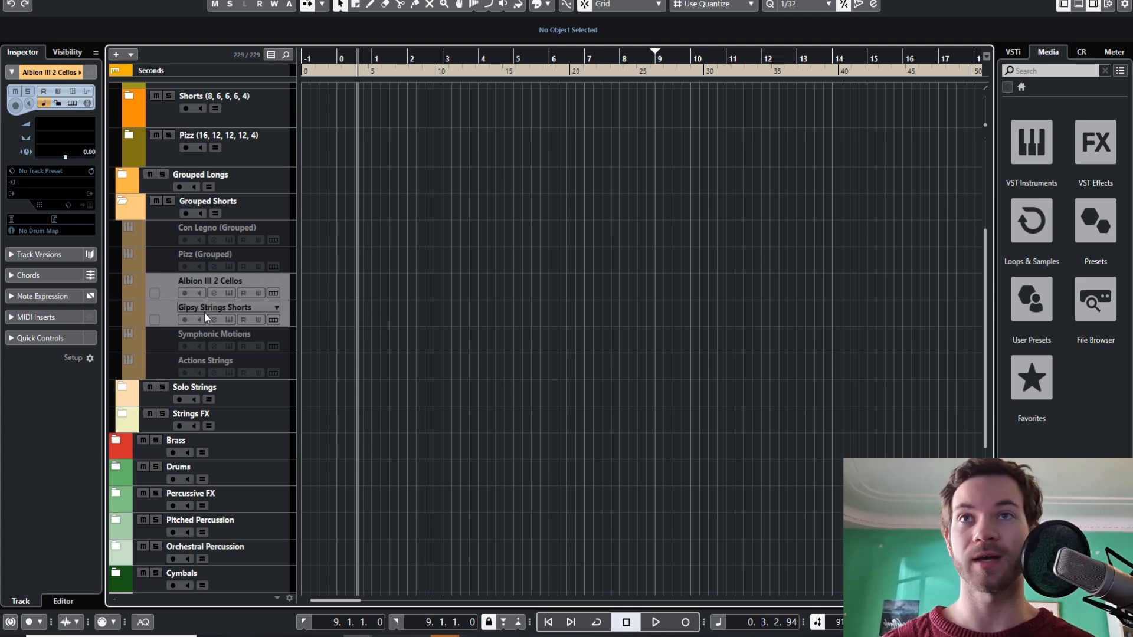
left_click(162, 334)
left_click(168, 363, "shift")
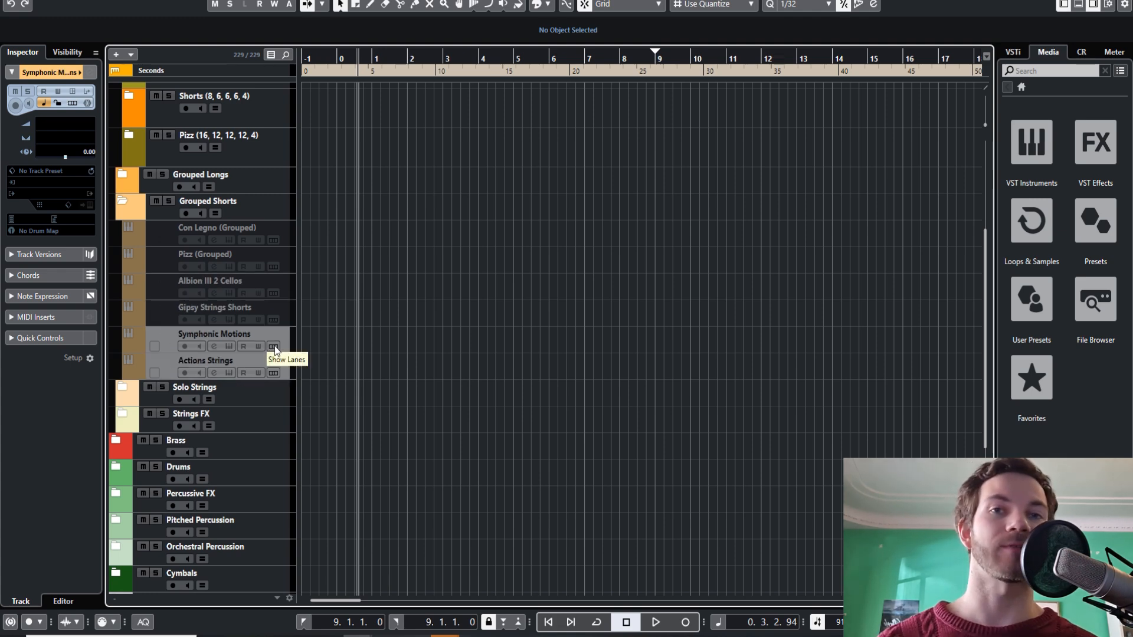
left_click(122, 201)
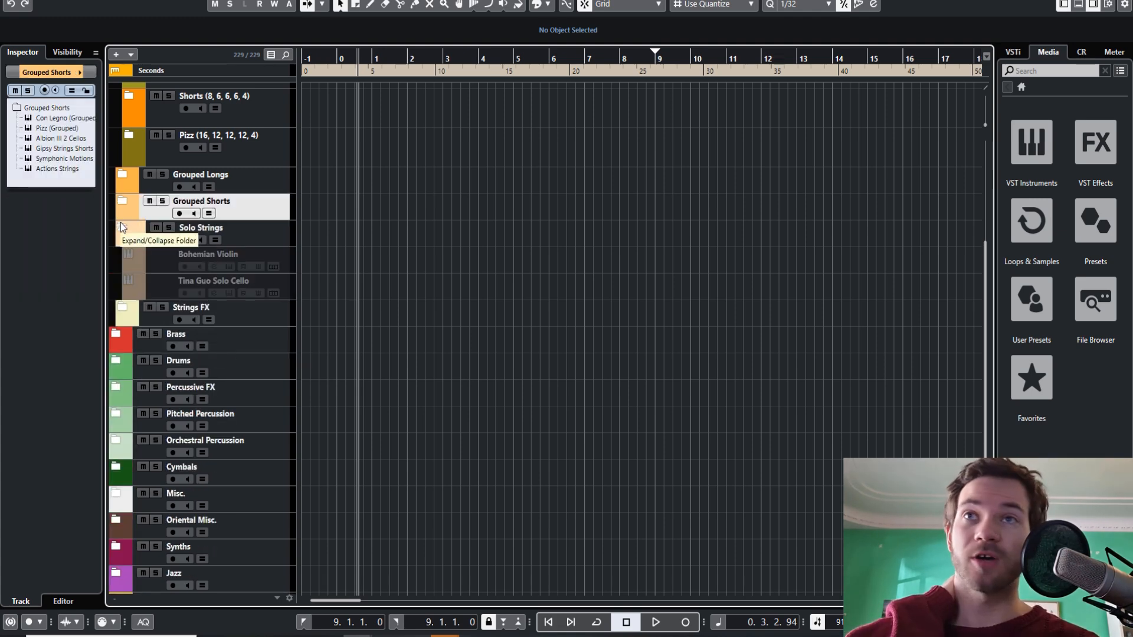
- Collapse Solo Strings and expand Strings FX to examine the Albion 1 Grindy High and Grindy Low tracks
left_click(121, 224)
left_click(123, 255)
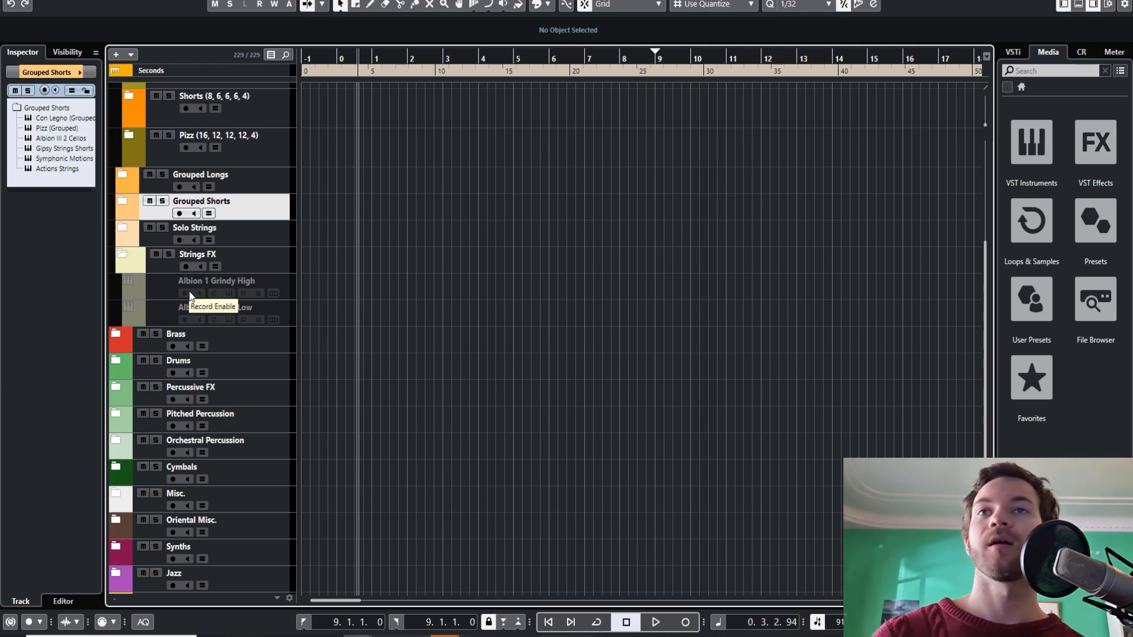
left_click(169, 304)
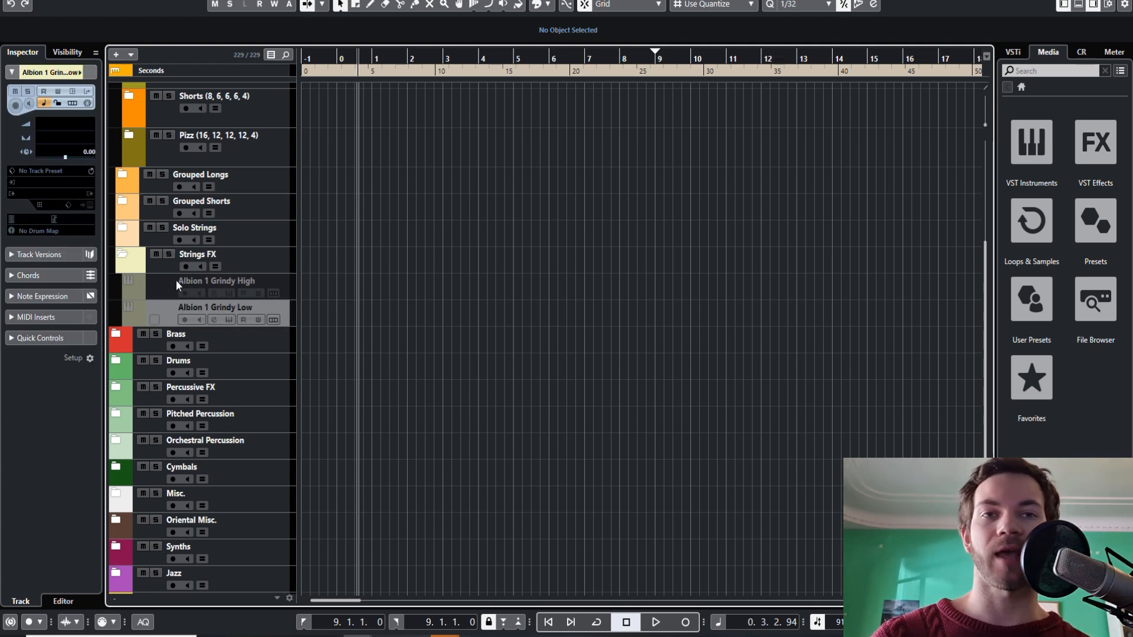
left_click(176, 281)
left_click(176, 305)
left_click(281, 286)
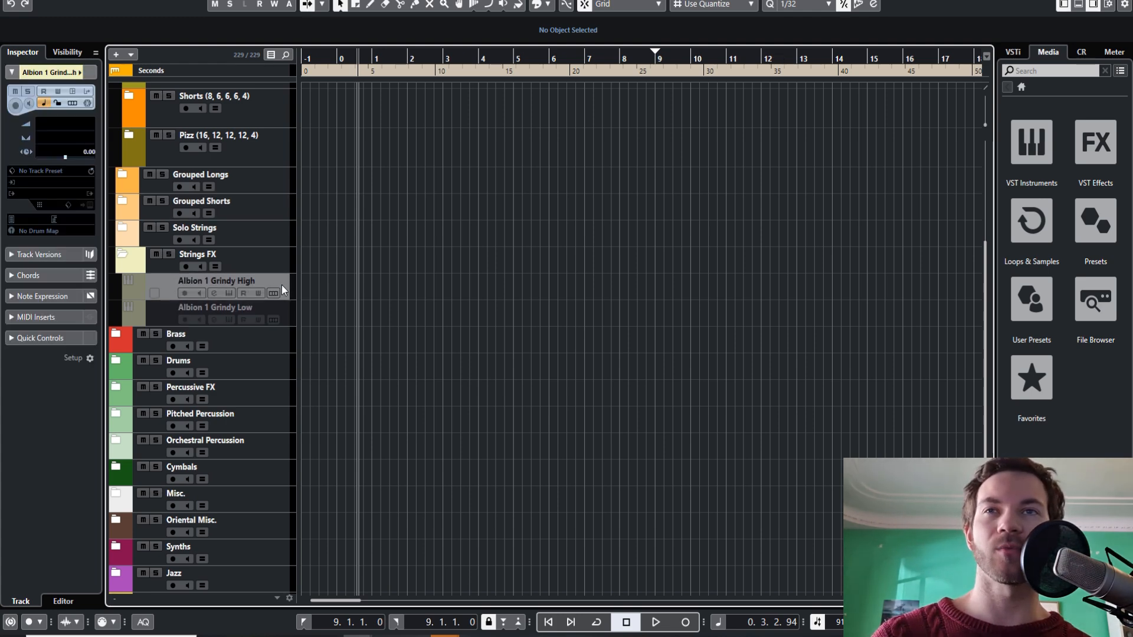
left_click(278, 306)
- Collapse Strings and expand Brass to view the contents of its Instruments, Groups and Solo Brass subfolders
scroll(222, 112, "up", 5)
left_click(116, 128)
left_click(114, 155)
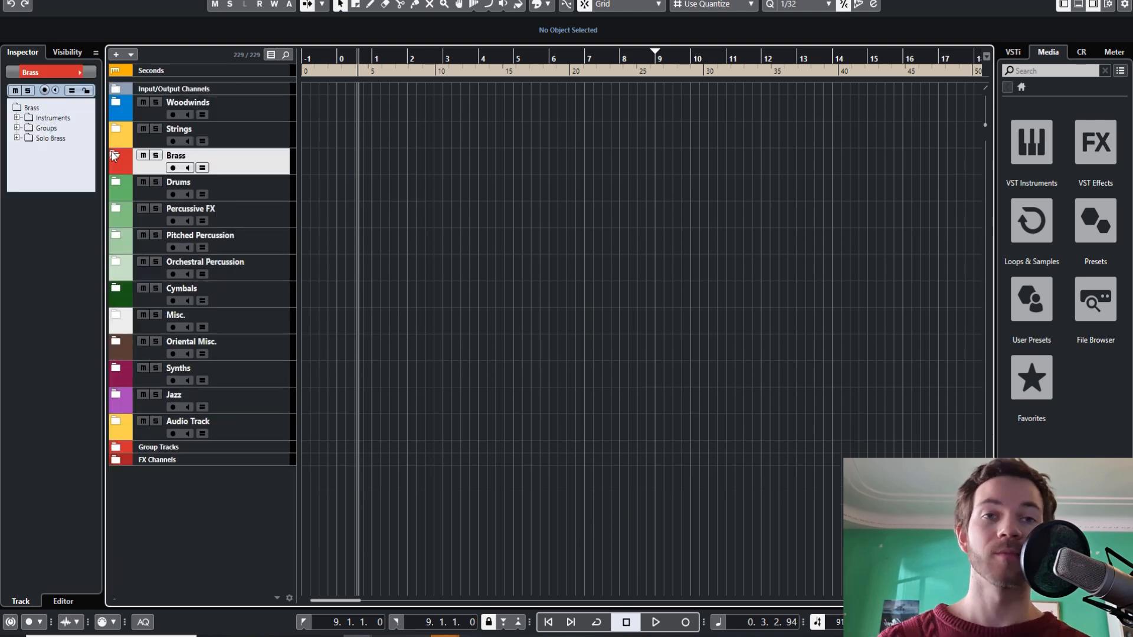
left_click(113, 155)
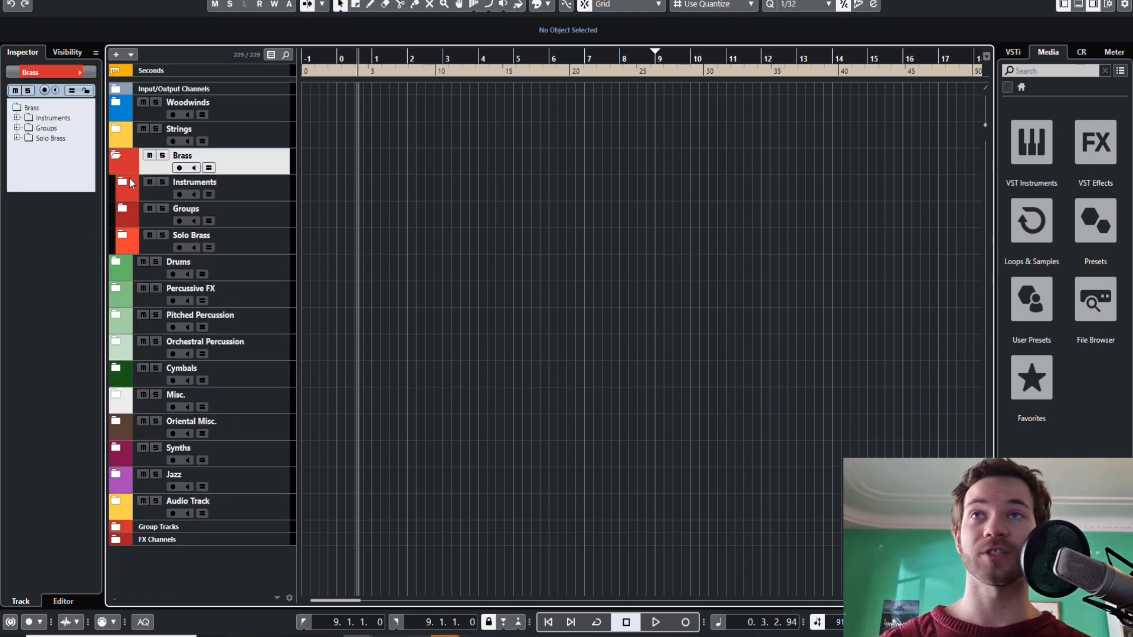
left_click(125, 179)
left_click(126, 179)
left_click(123, 209)
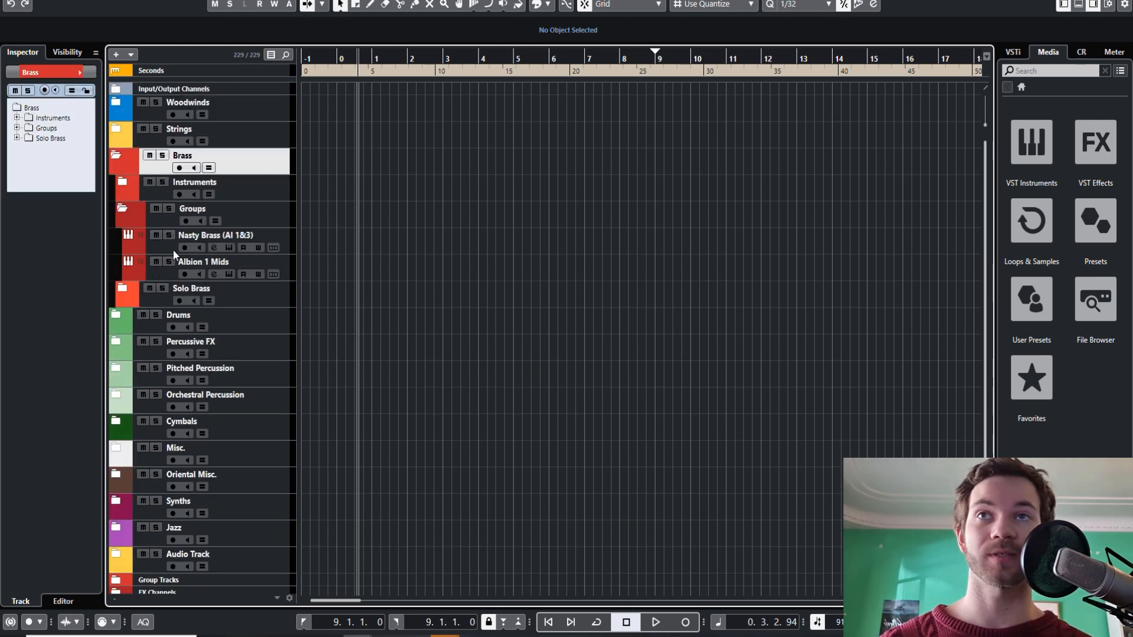
left_click(122, 208)
left_click(122, 235)
left_click(122, 234)
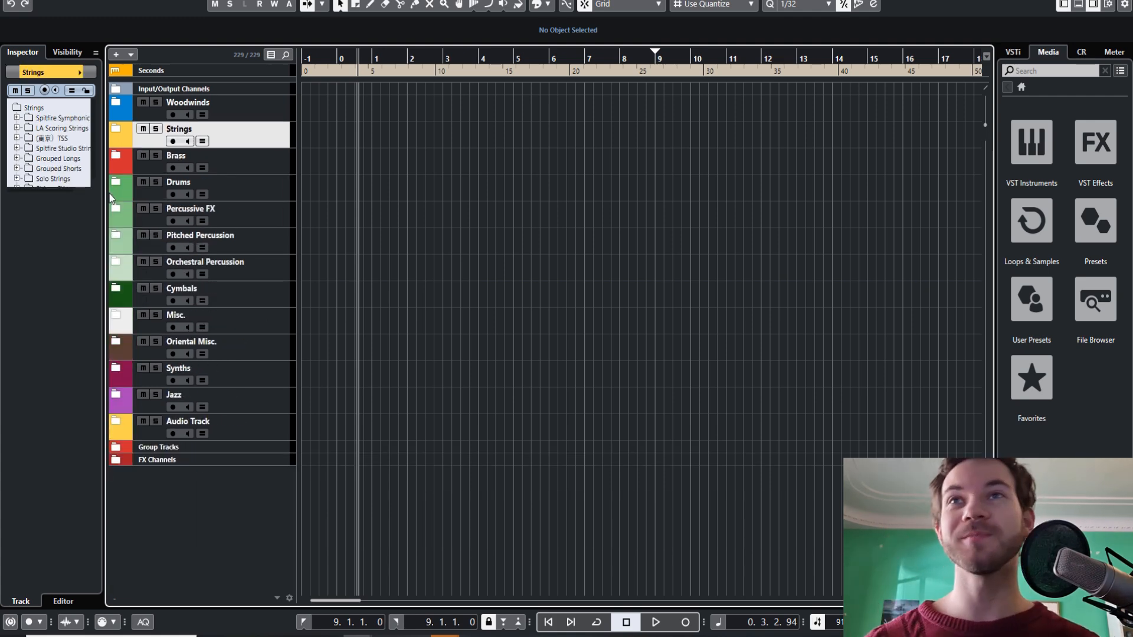
- View the tracks inside the Drums and Percussive FX folders, collapsing each one after viewing
left_click(113, 182)
left_click(116, 182)
left_click(120, 183)
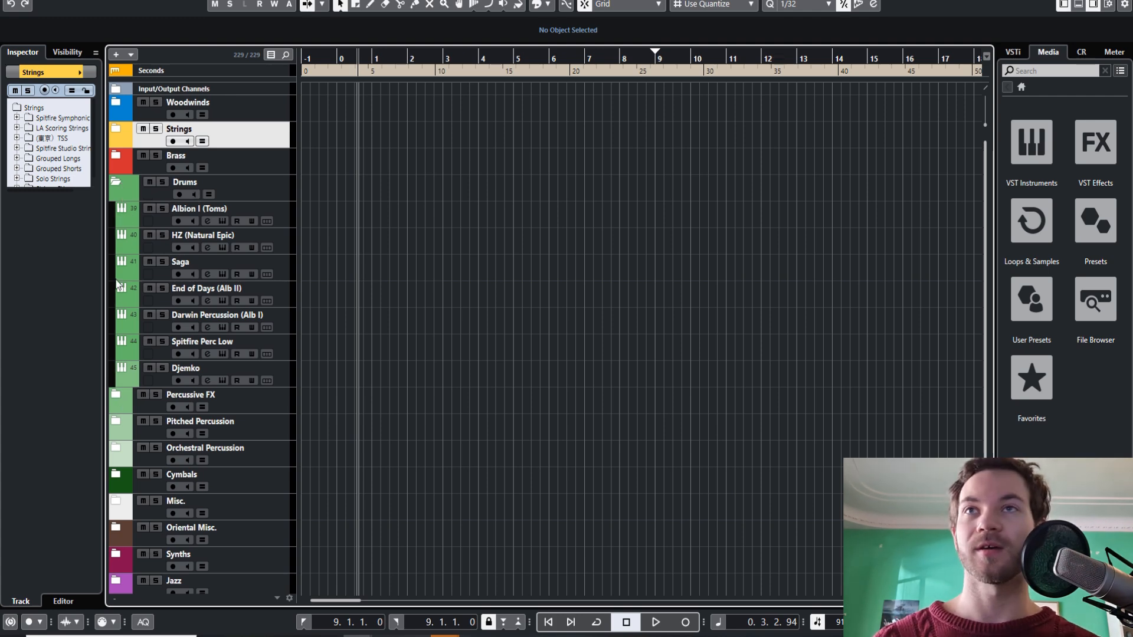
left_click(120, 177)
left_click(115, 206)
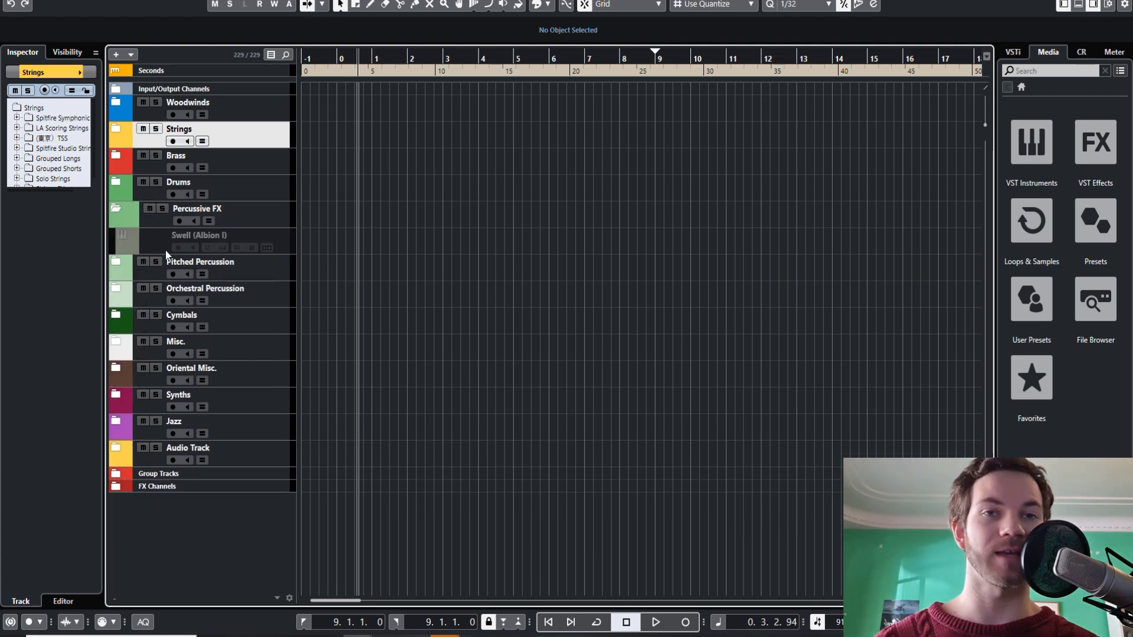
left_click(115, 214)
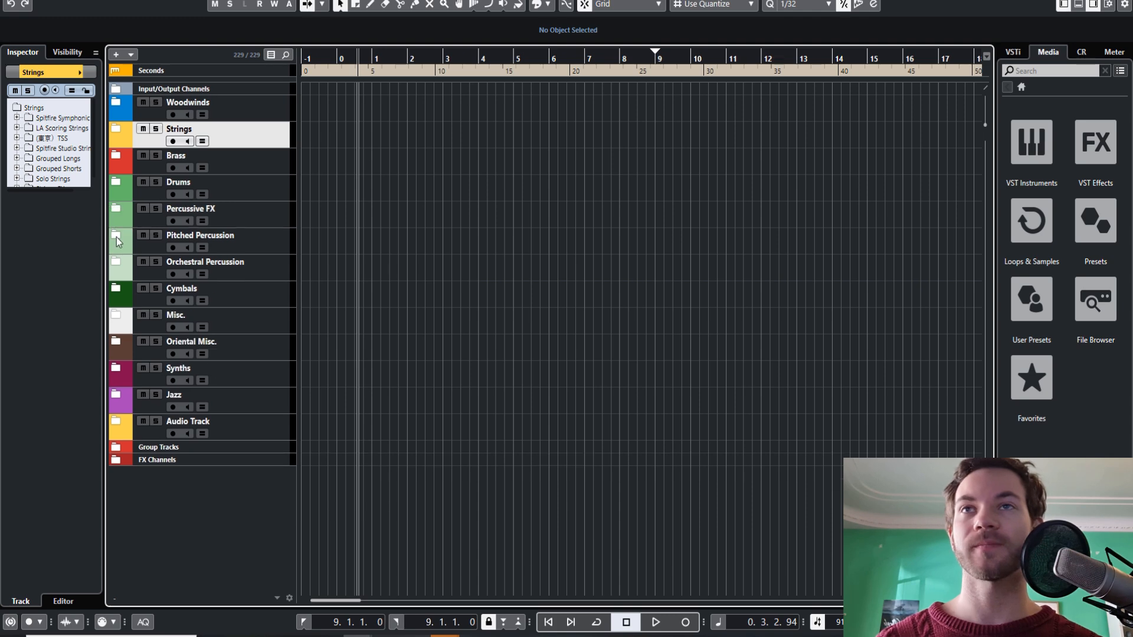
- View the Pitched Percussion tracks and expand Orchestral Percussion, selecting its disabled Session Kit and Abbey Roads tracks
left_click(117, 238)
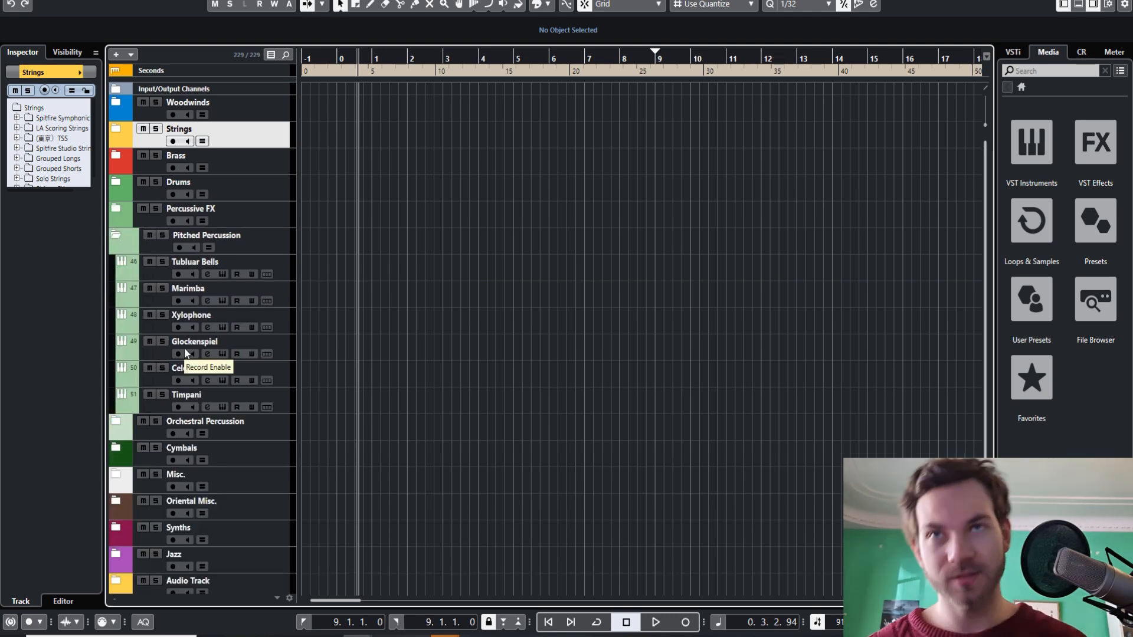
left_click(117, 242)
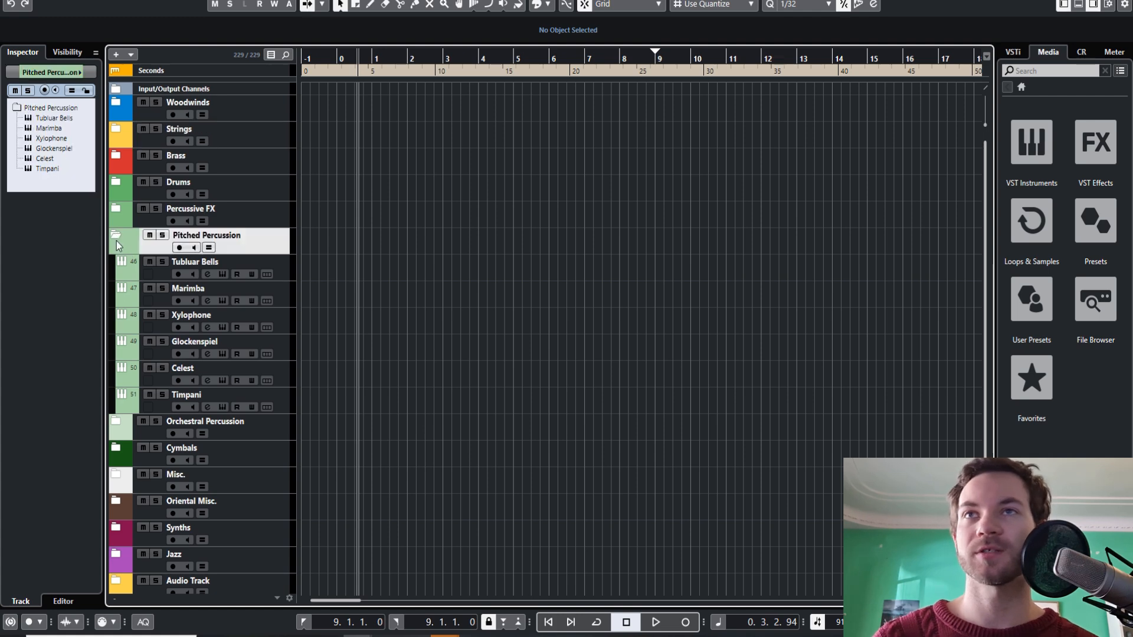
left_click(117, 234)
left_click(116, 263)
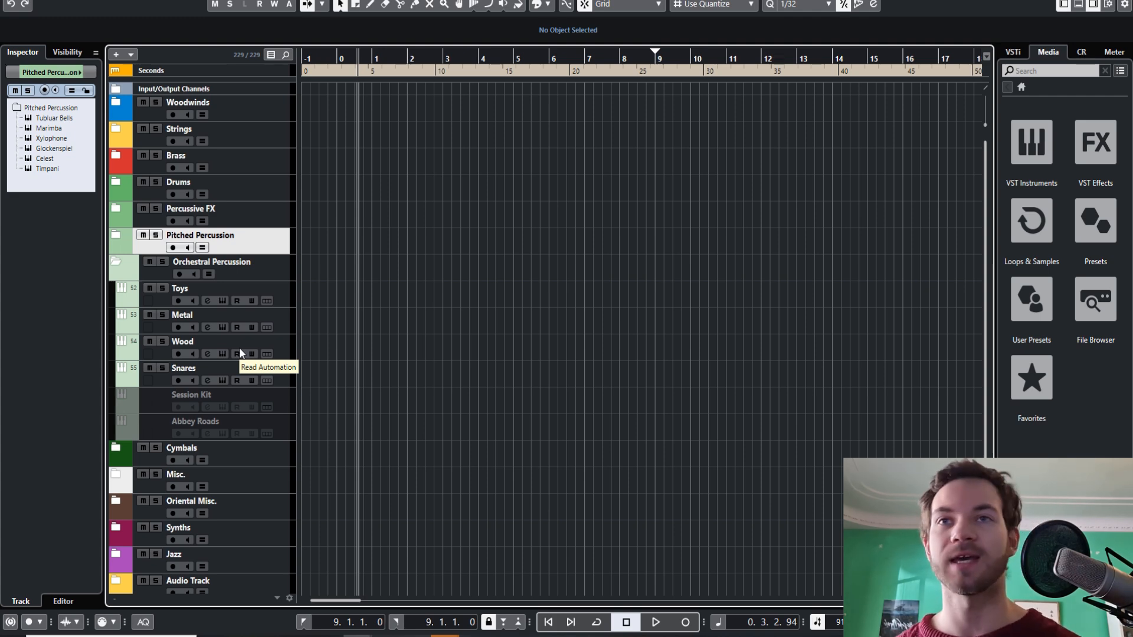
left_click(293, 405)
left_click(288, 424, "shift")
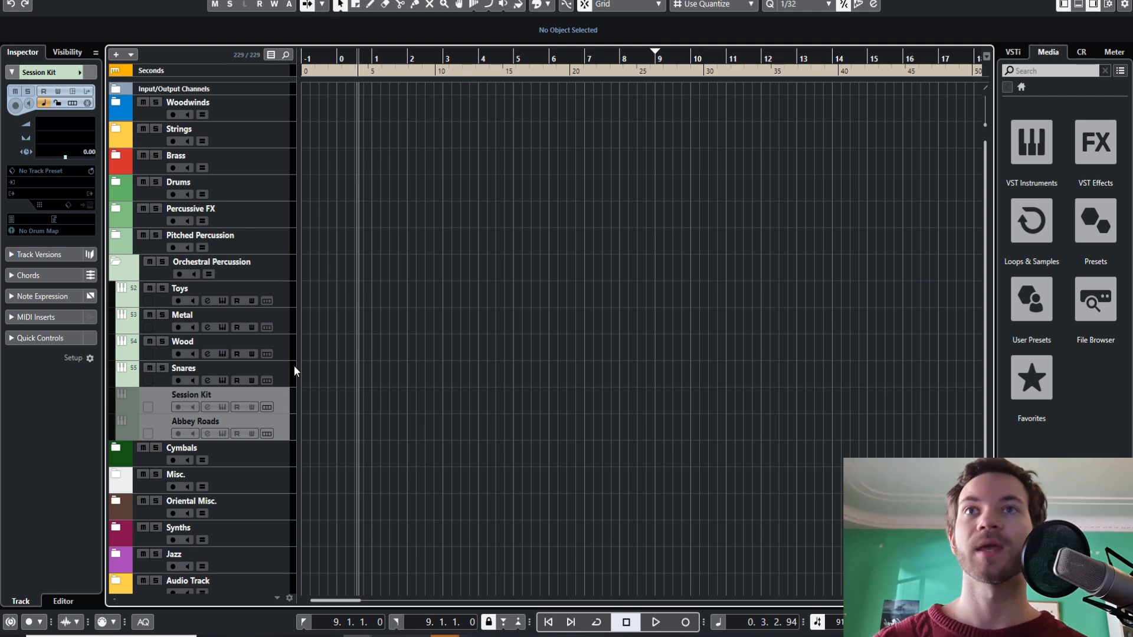
- Expand Cymbals in place of Orchestral Percussion, select its tracks from Main Cymbals through Cym & Gong Long Rolls, and collapse it
left_click(116, 236)
left_click(115, 235)
left_click(115, 234)
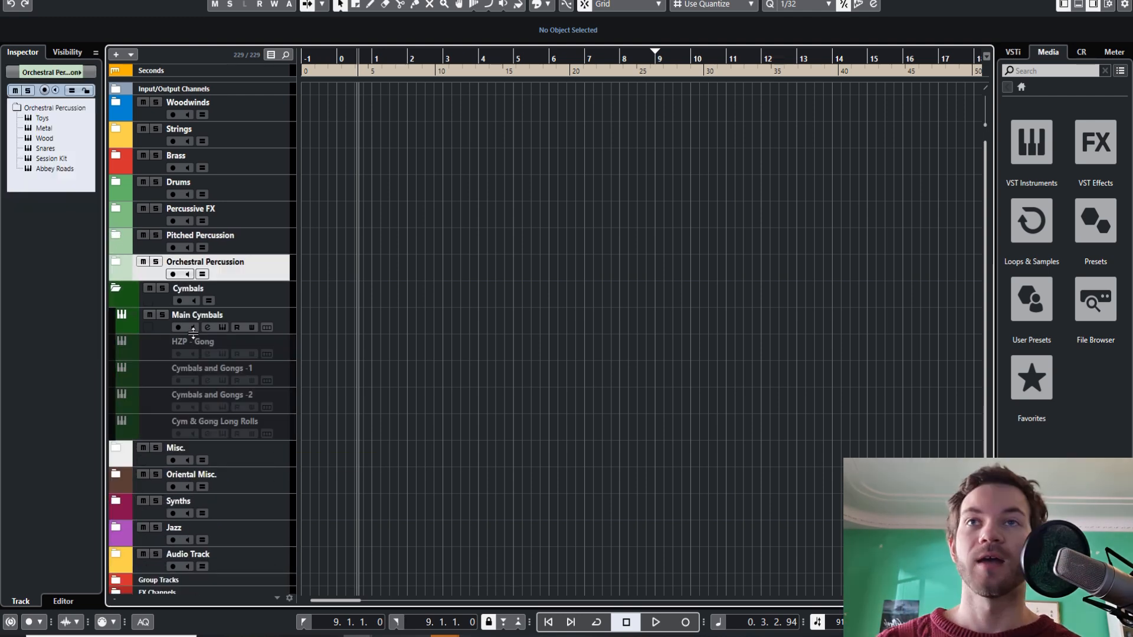
left_click(274, 325)
left_click(289, 422, "shift")
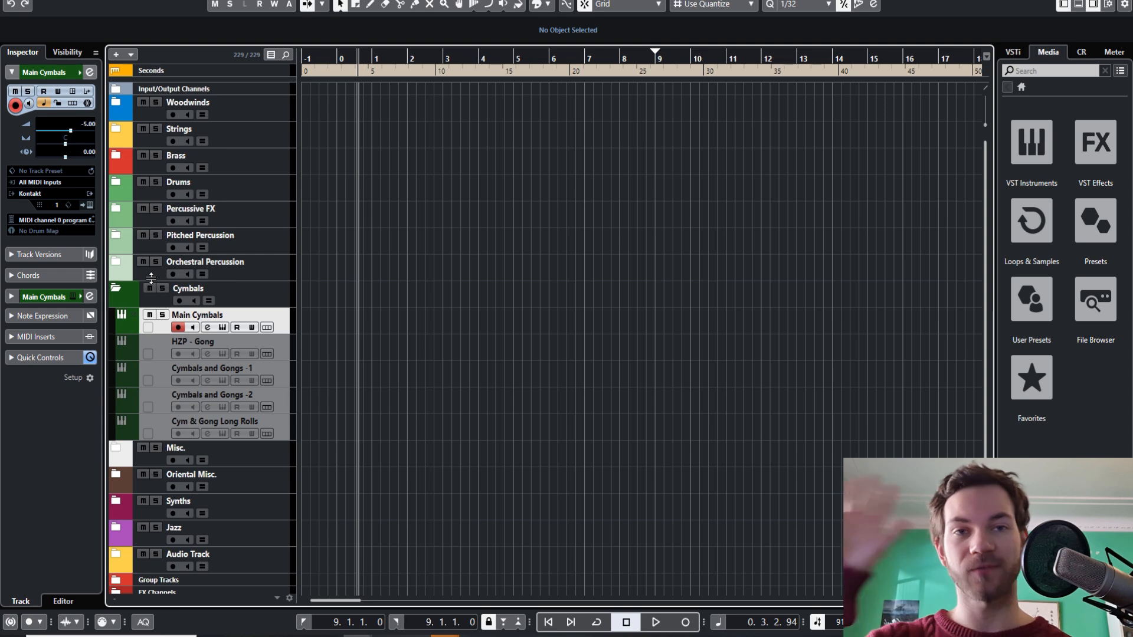
left_click(115, 288)
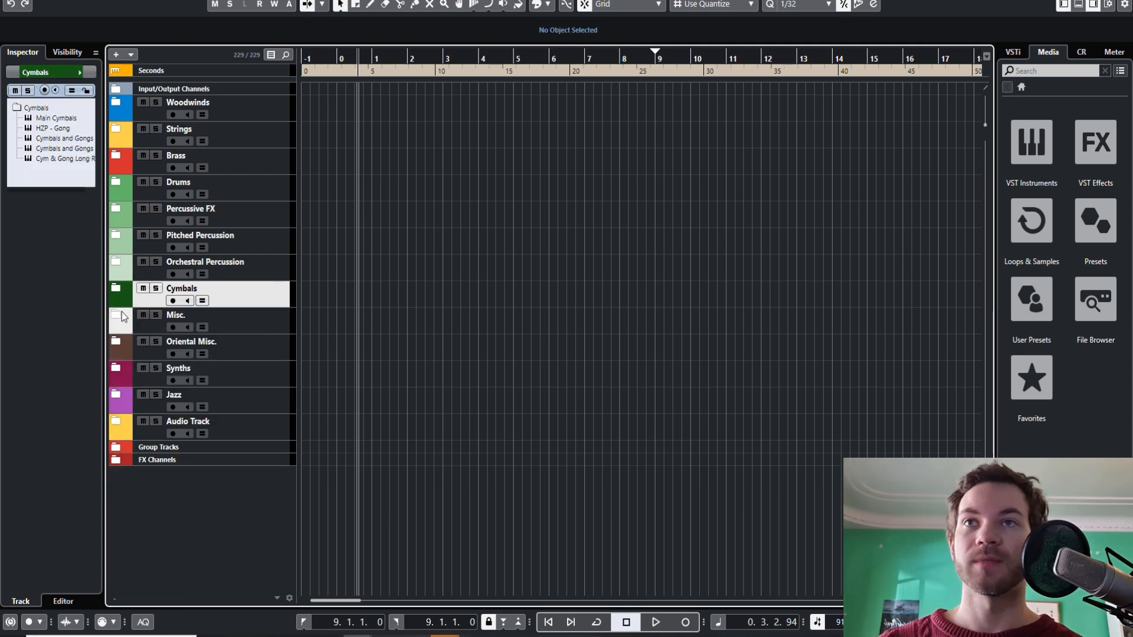
- Expand the Misc. folder and go over its Pianos, Choir and Keyboards subfolders, briefly opening Pianos
left_click(117, 314)
left_click(289, 348)
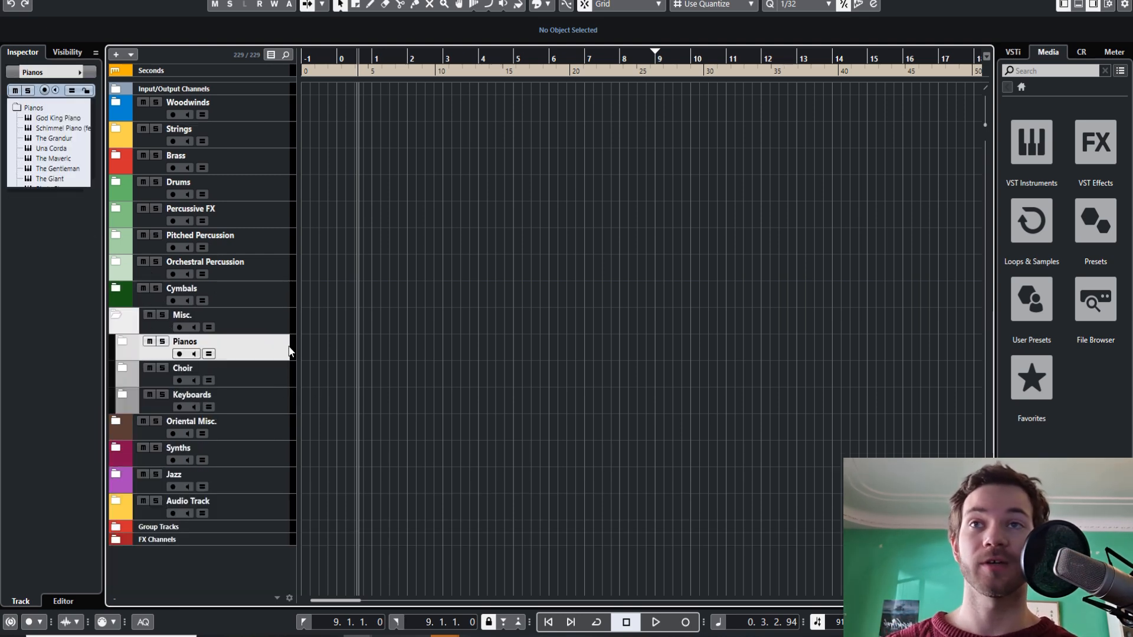
left_click(269, 378)
left_click(271, 395)
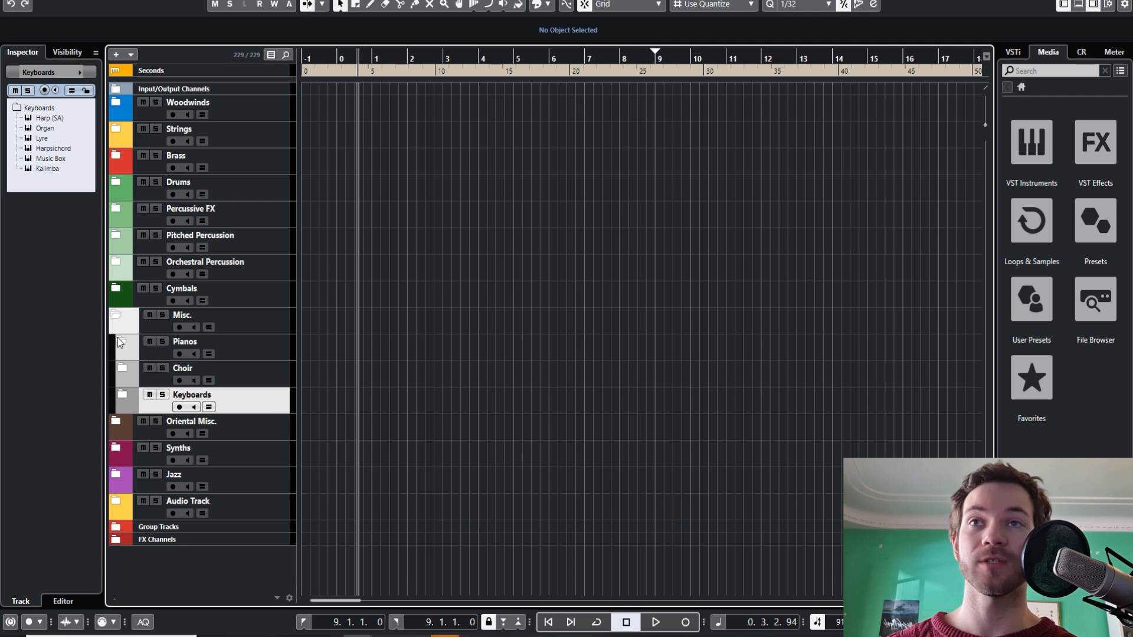
left_click(119, 339)
left_click(122, 345)
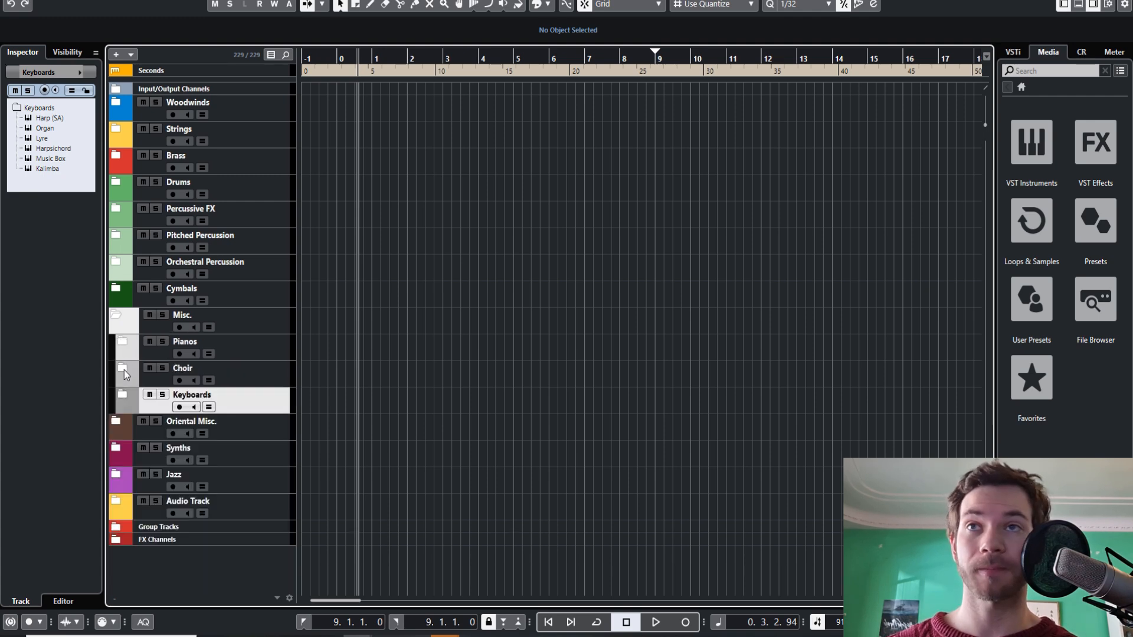
- Expand the Choir folder, examine the Chorus Women, Chorus Men and Genesis Children Choir tracks, and collapse the folder
left_click(124, 370)
scroll(263, 399, "down", 3)
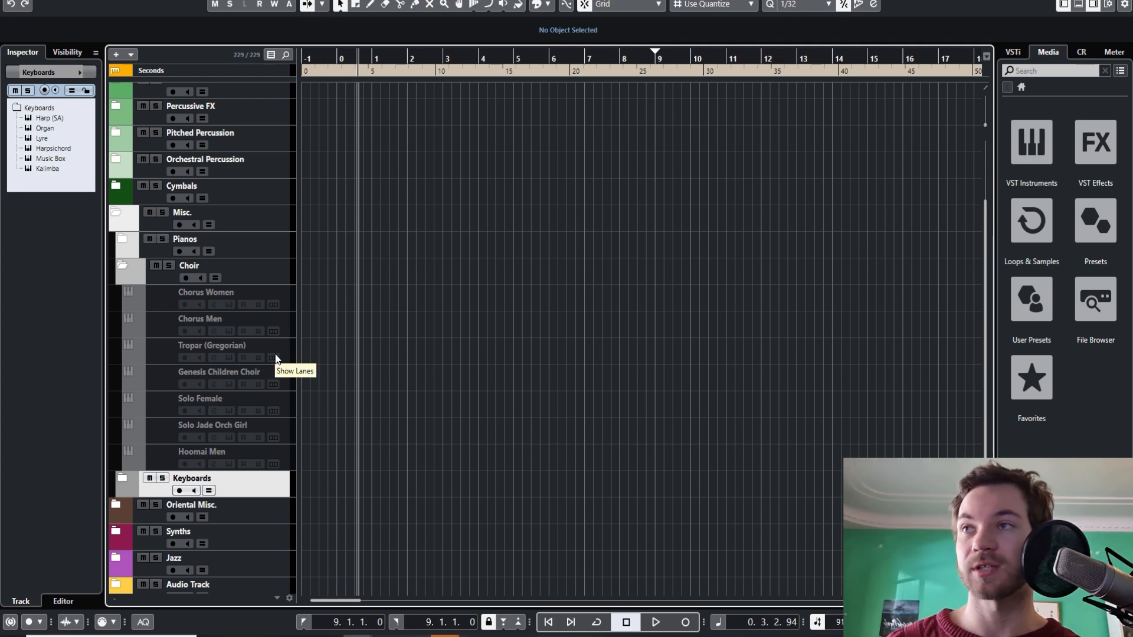
right_click(279, 292)
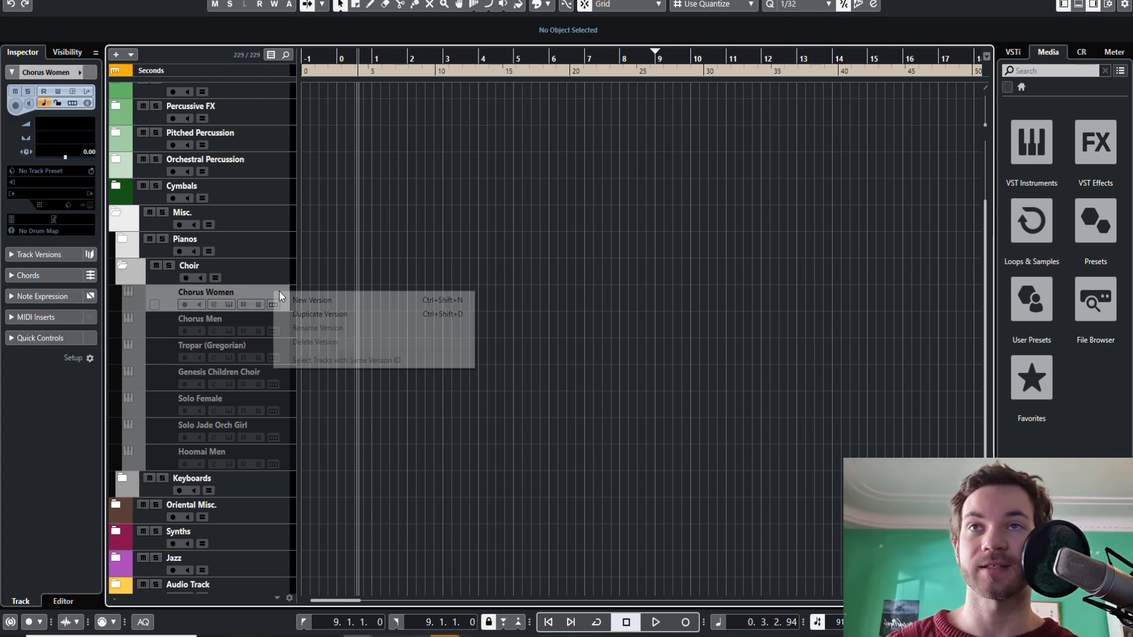
left_click(162, 302)
left_click(178, 330)
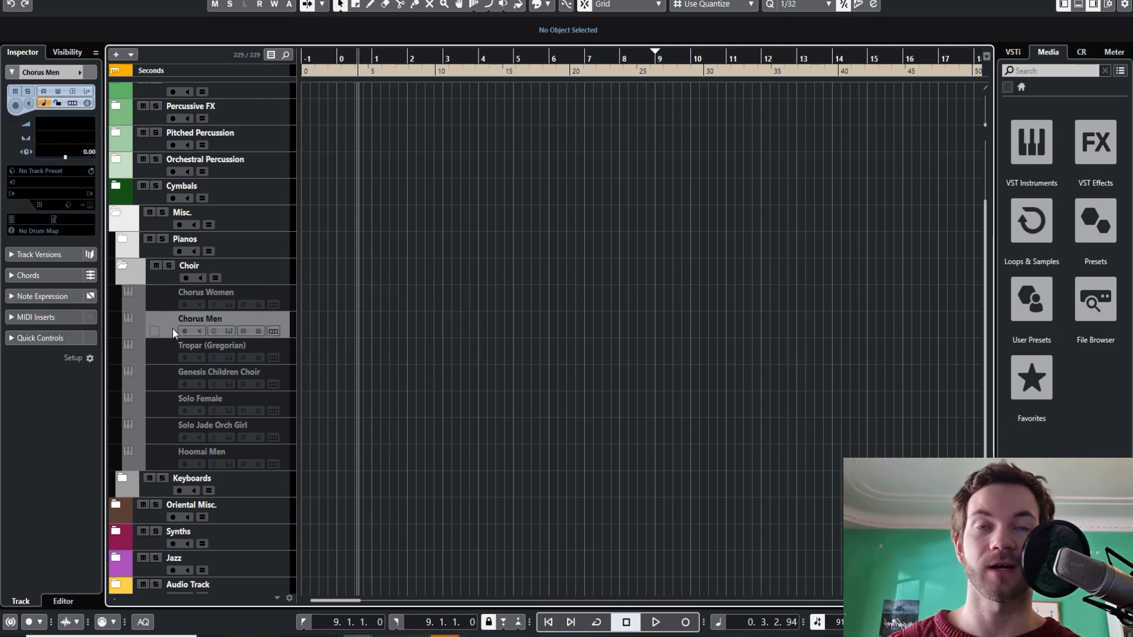
left_click(172, 302)
left_click(170, 385)
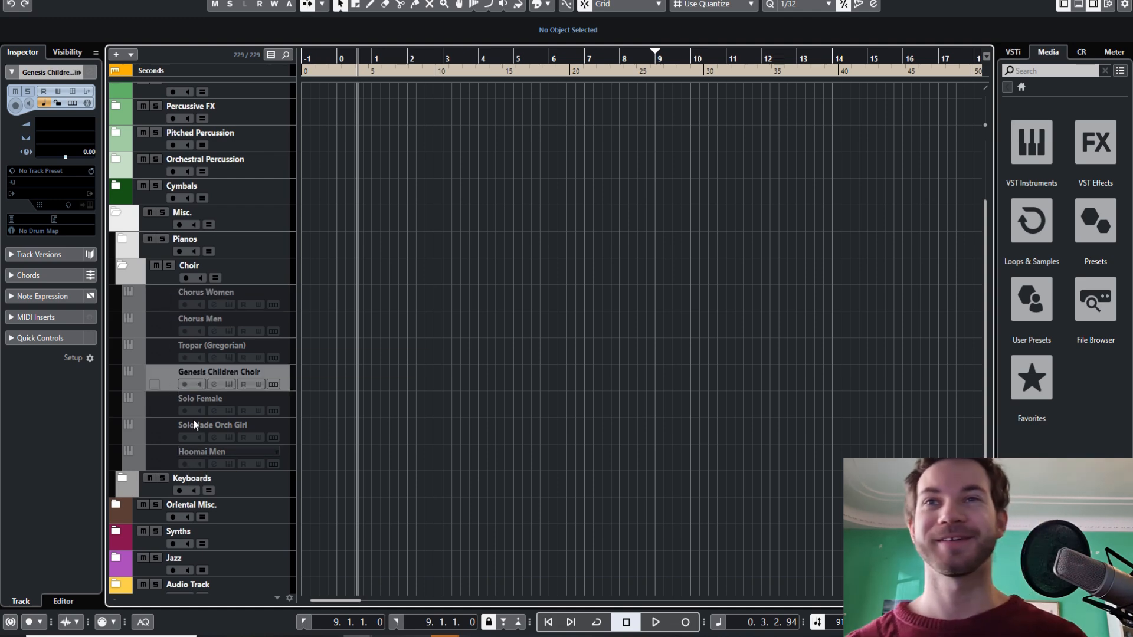
left_click(124, 266)
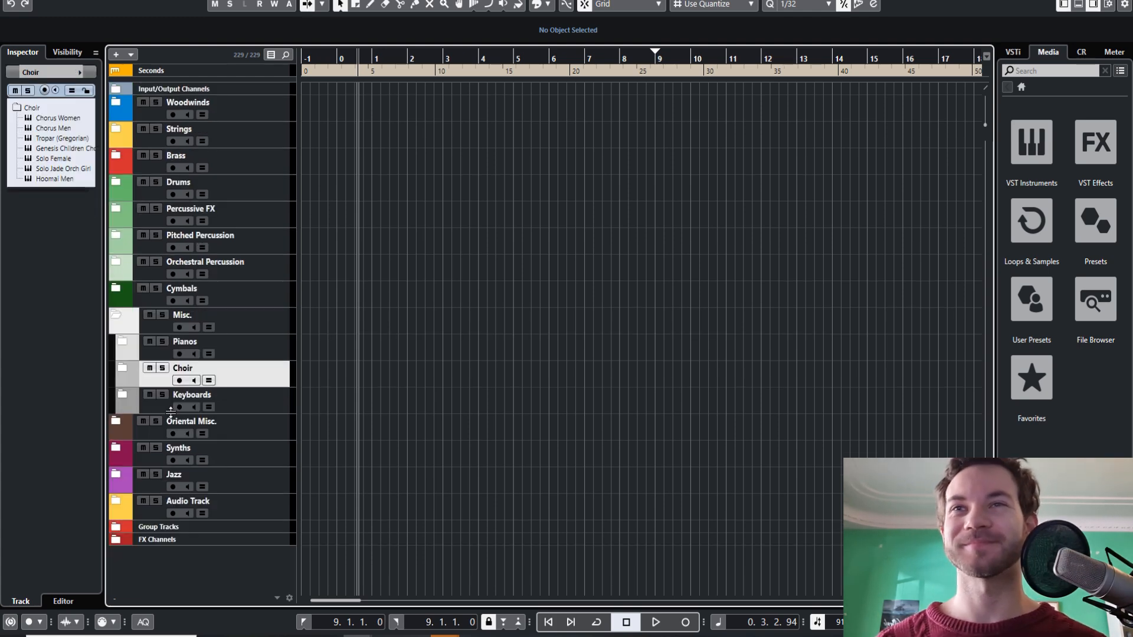
- Expand the Keyboards folder, go over its Harp (SA) and Music Box tracks, and move the Lyre track below Harpsichord
left_click(123, 393)
scroll(242, 405, "down", 2)
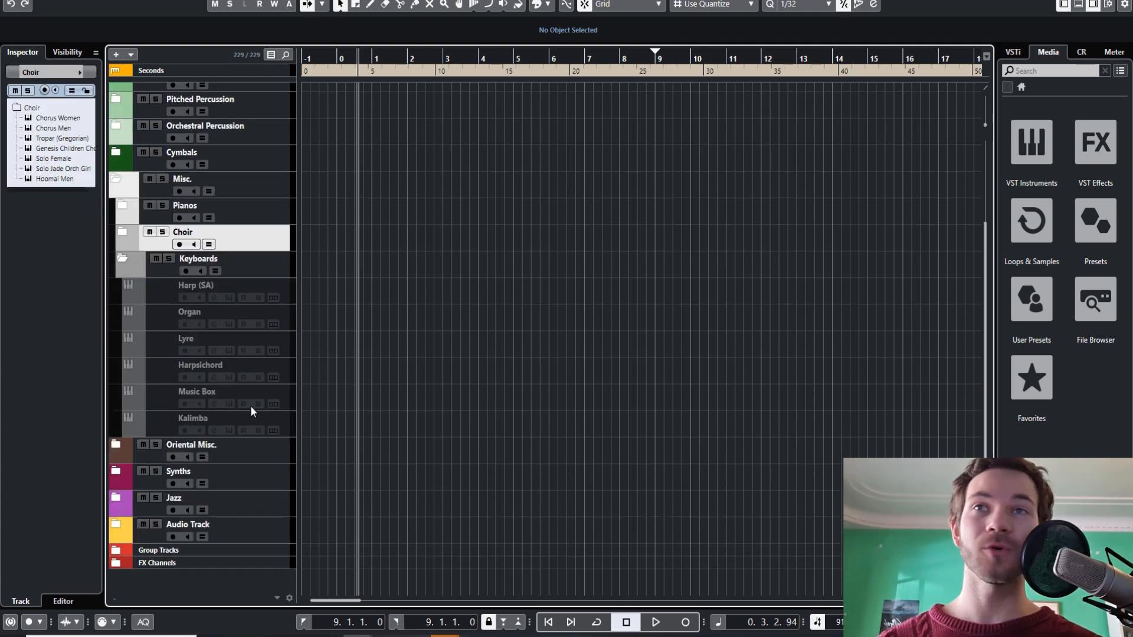
left_click(167, 298)
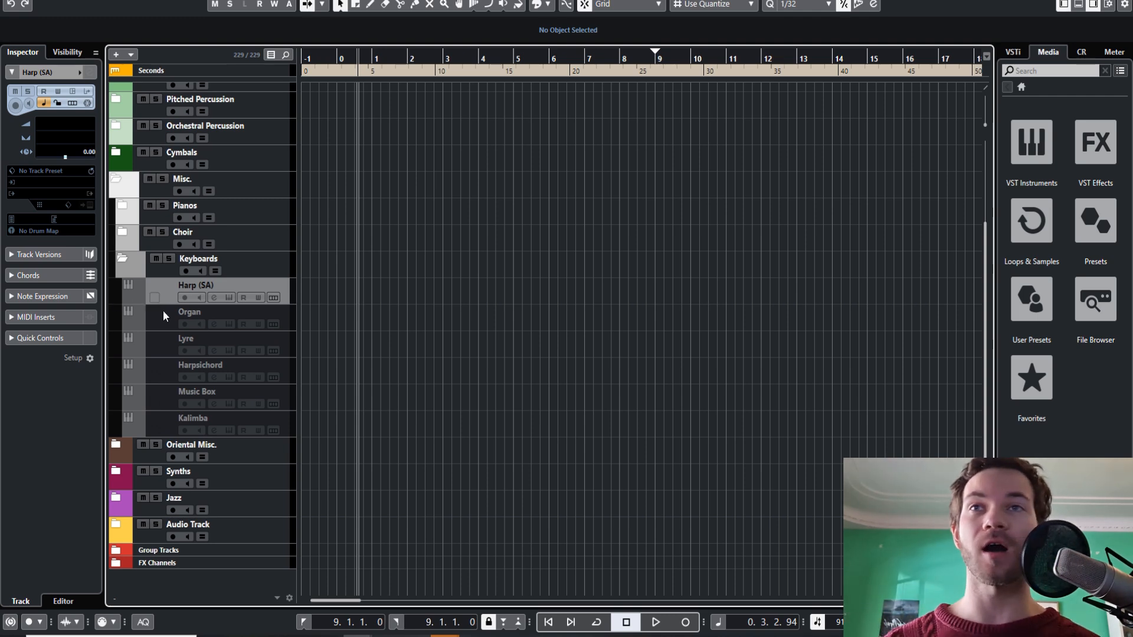
left_click_drag(161, 342, 160, 365)
left_click(176, 407)
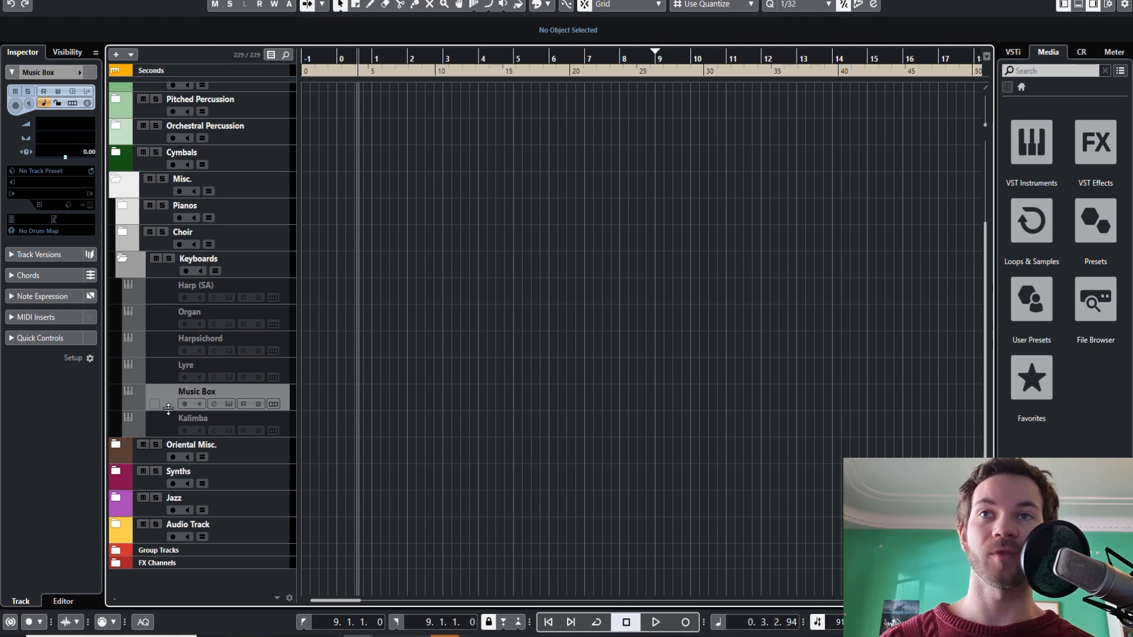
- Go over the Kalimba and Music Box tracks in the Keyboards folder, briefly showing Music Box's lane
left_click(176, 427)
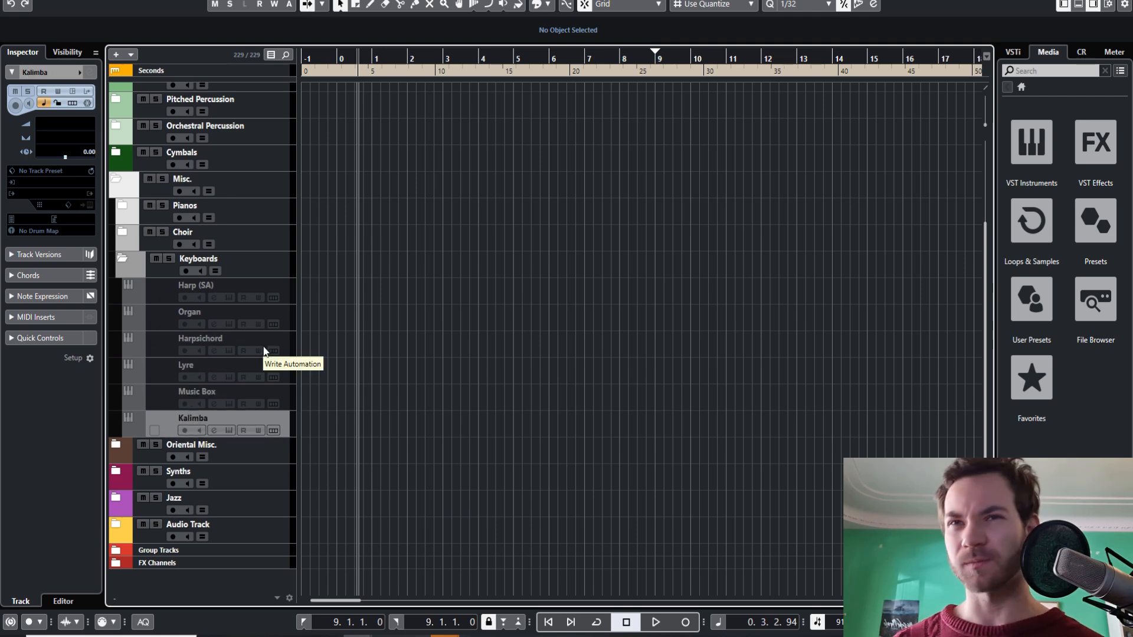
left_click(258, 453)
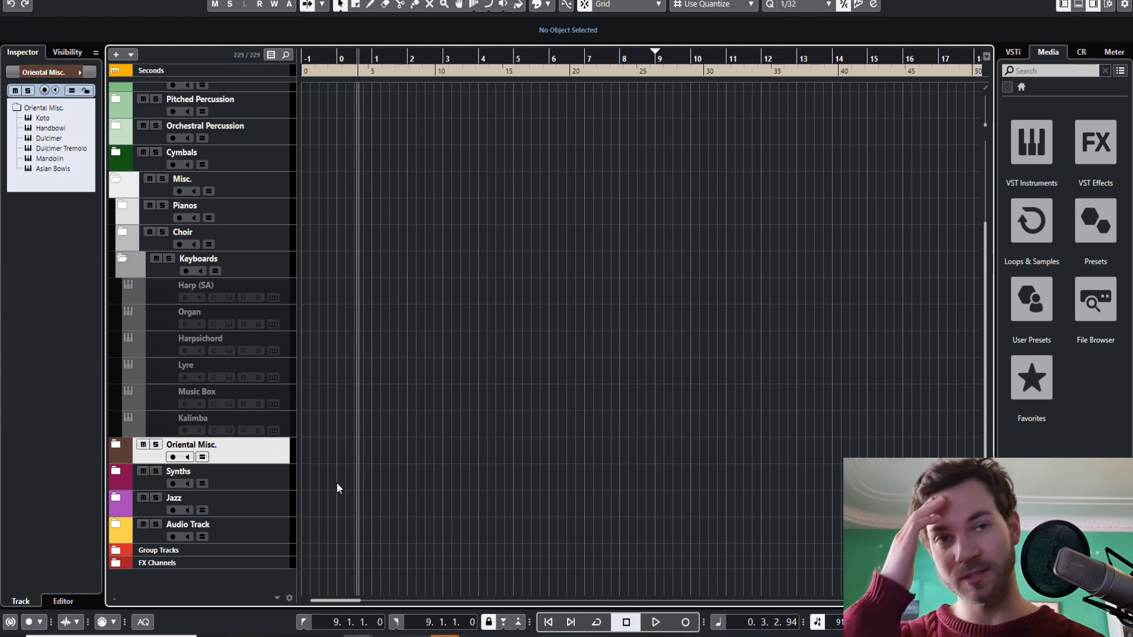
left_click(248, 430)
left_click(273, 404)
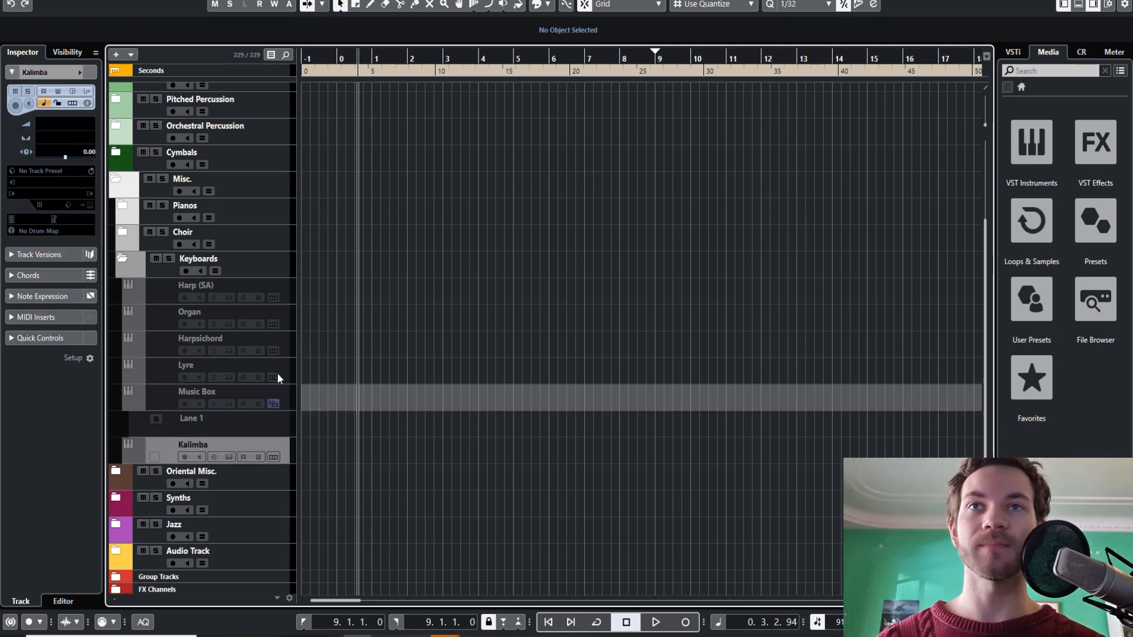
left_click(274, 404)
left_click(281, 376)
left_click(282, 404)
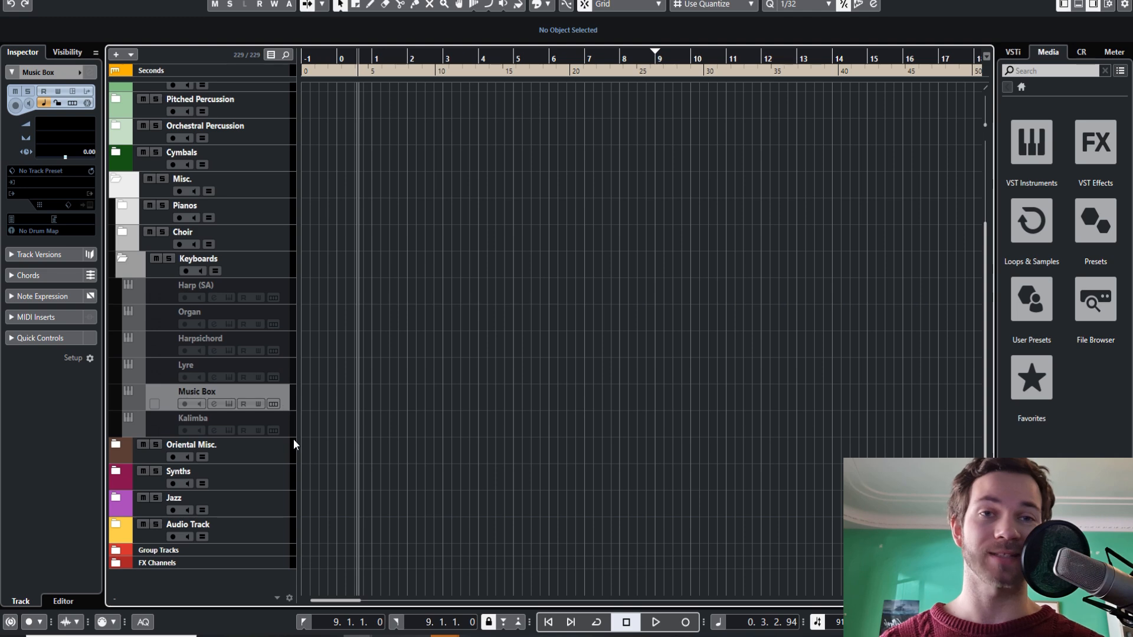
- Collapse Misc., expand Oriental Misc. and go over its tracks, selecting Koto and briefly showing Mandolin's lane
left_click(288, 446)
left_click(281, 376)
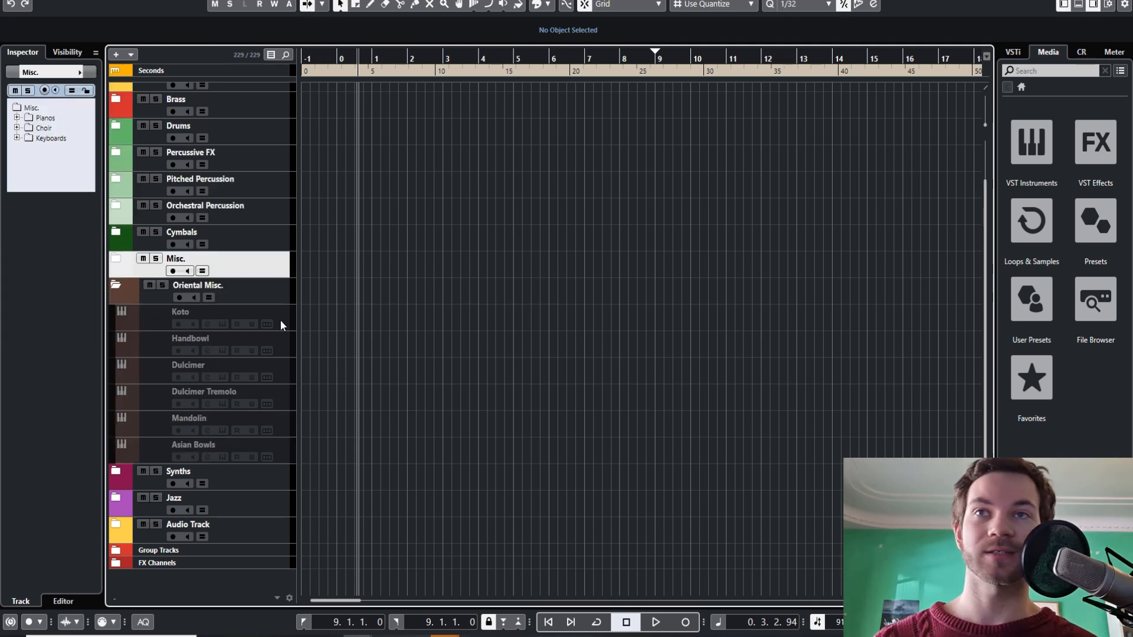
left_click(280, 322)
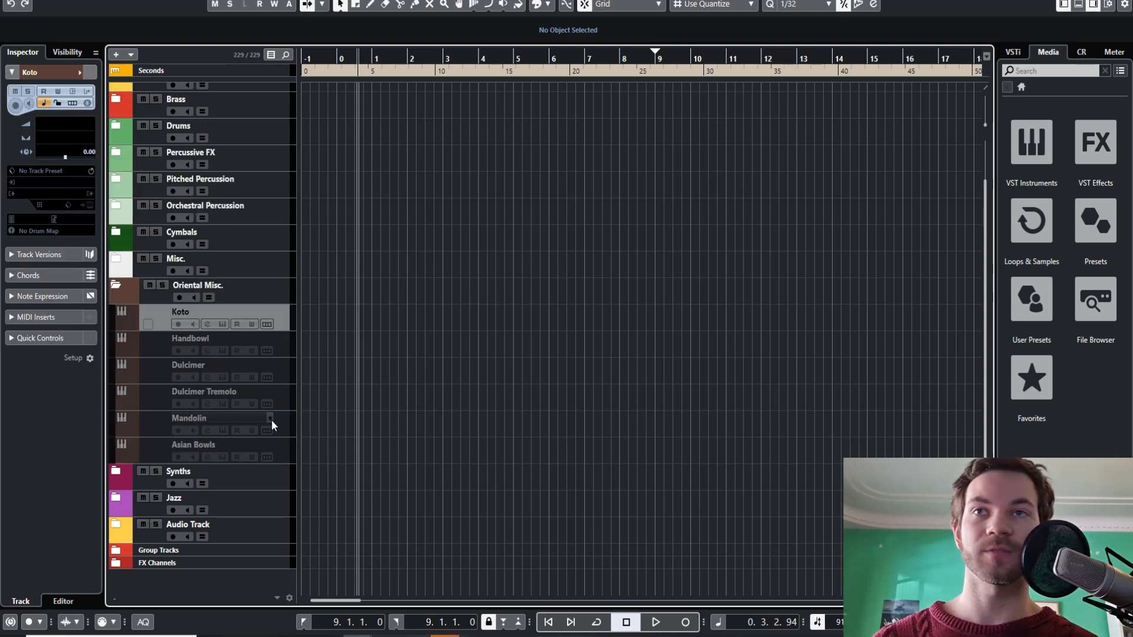
left_click(269, 430)
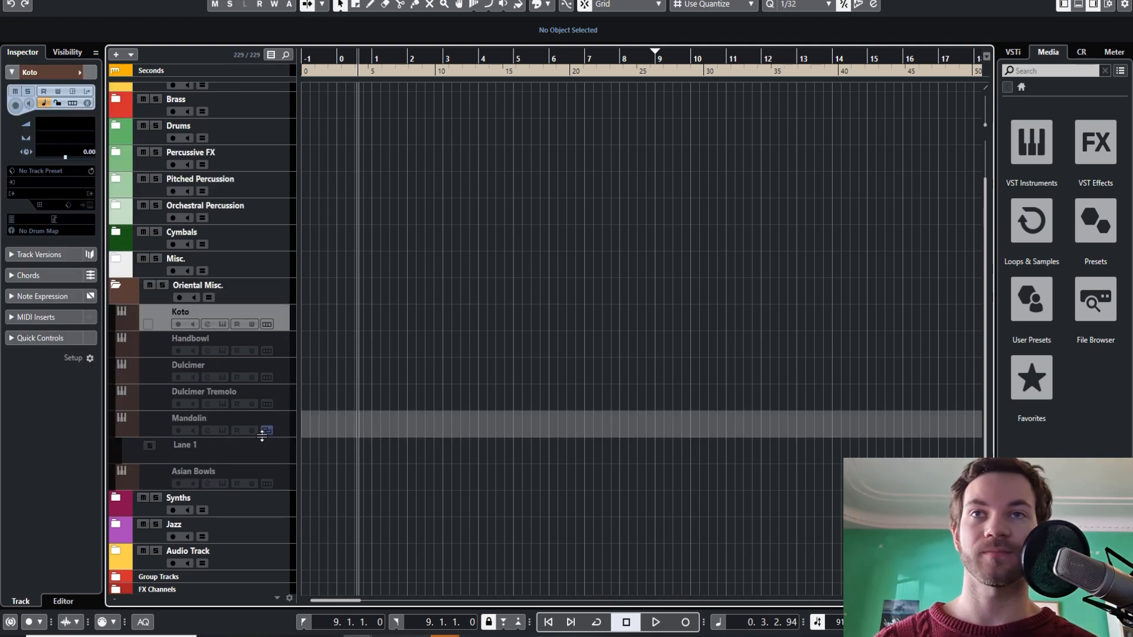
left_click(261, 435)
left_click(267, 430)
- Expand Synths in place of Oriental Misc. and examine its Serum, Basic Filler Synth and Brass Smacker tracks
left_click(113, 367)
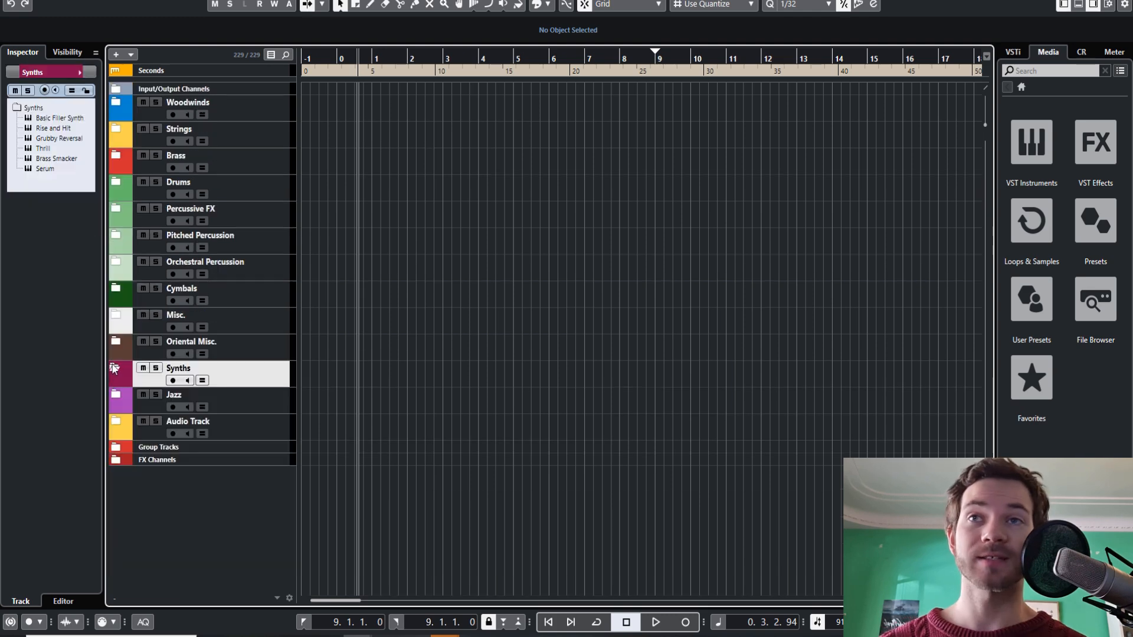
left_click(147, 534)
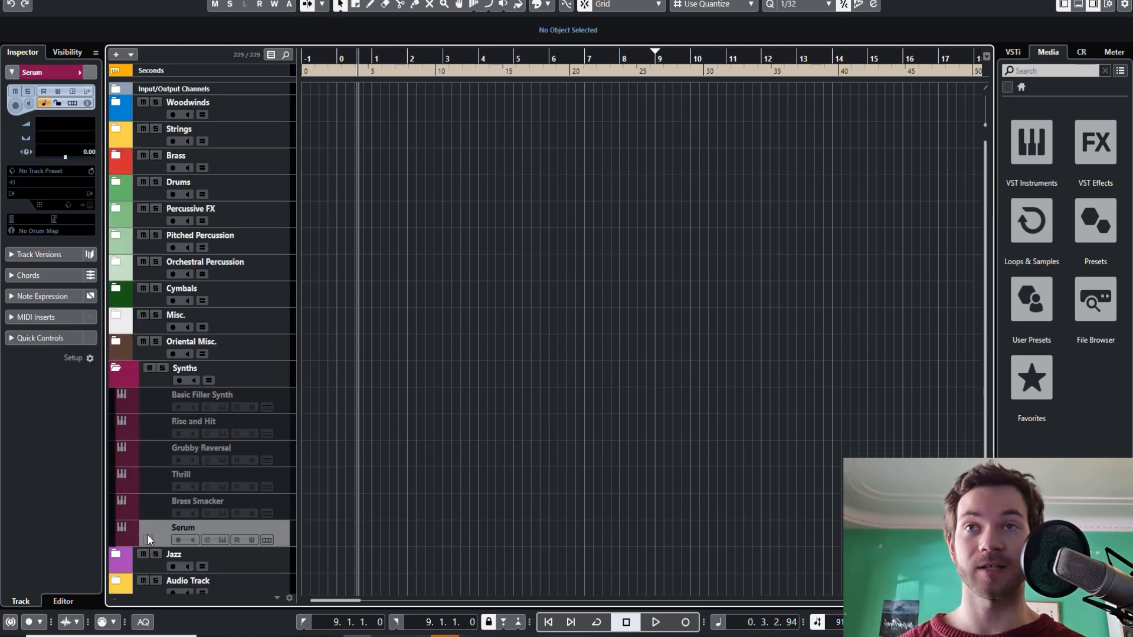
left_click(161, 399)
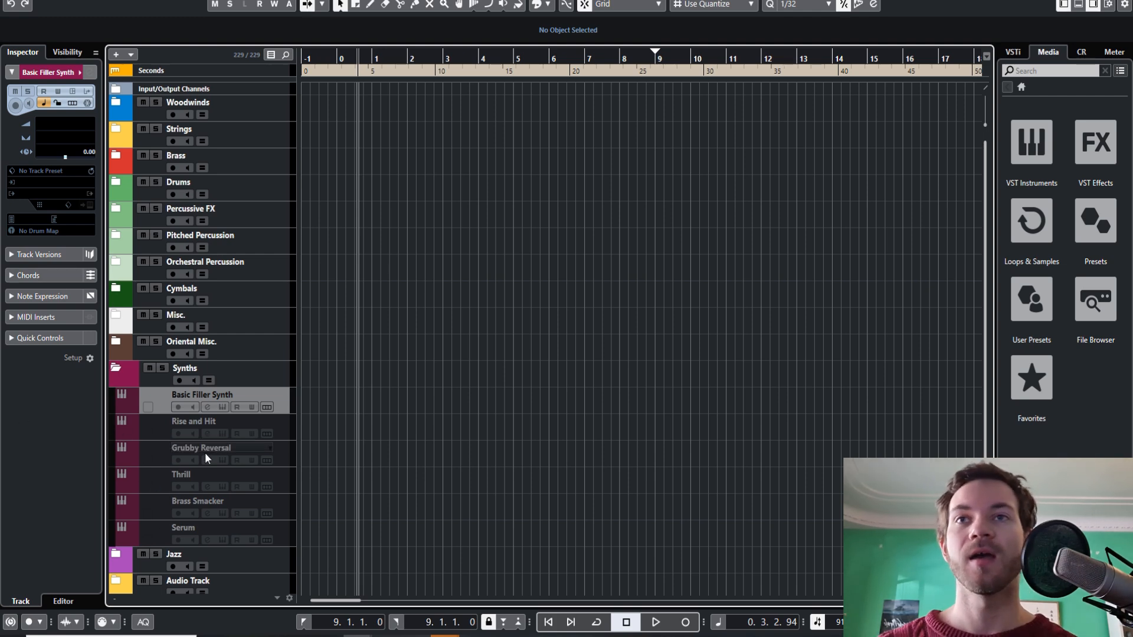
left_click(169, 512)
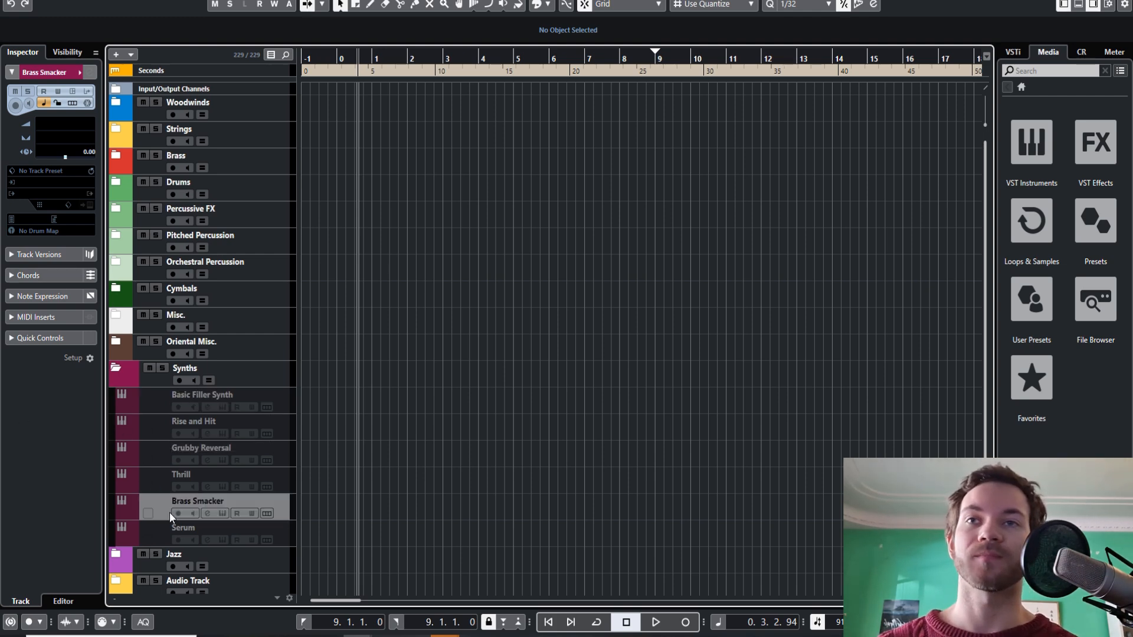
- Select the synth tracks Rise and Hit through Thrill, go over them individually, and collapse the Synths folder
left_click(147, 419)
left_click(161, 481, "shift")
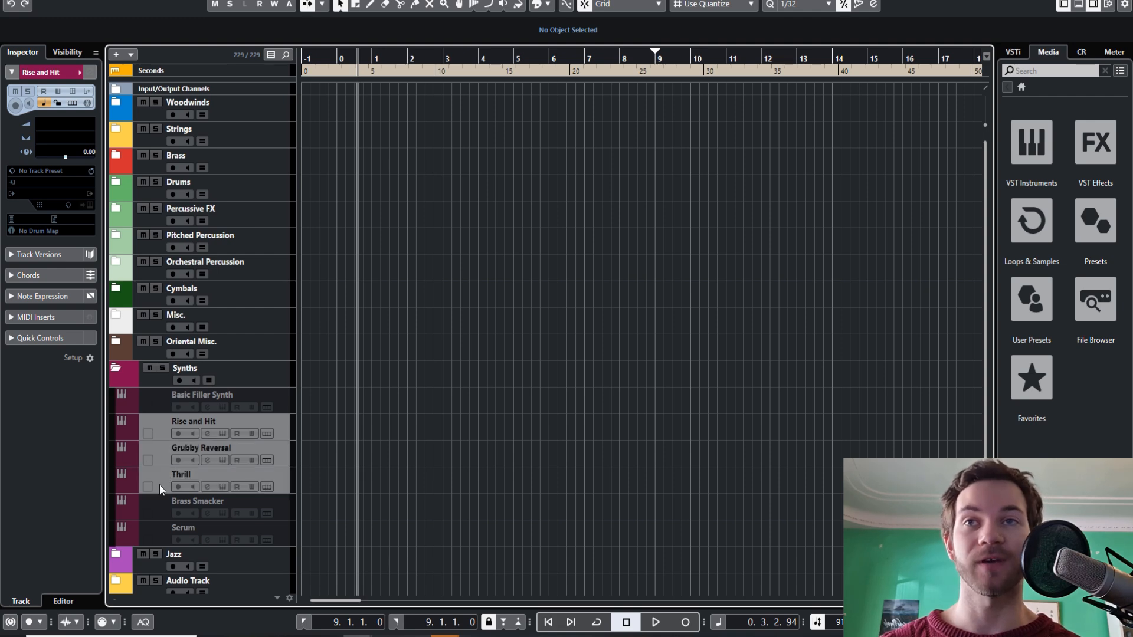
left_click(159, 484)
left_click(179, 459)
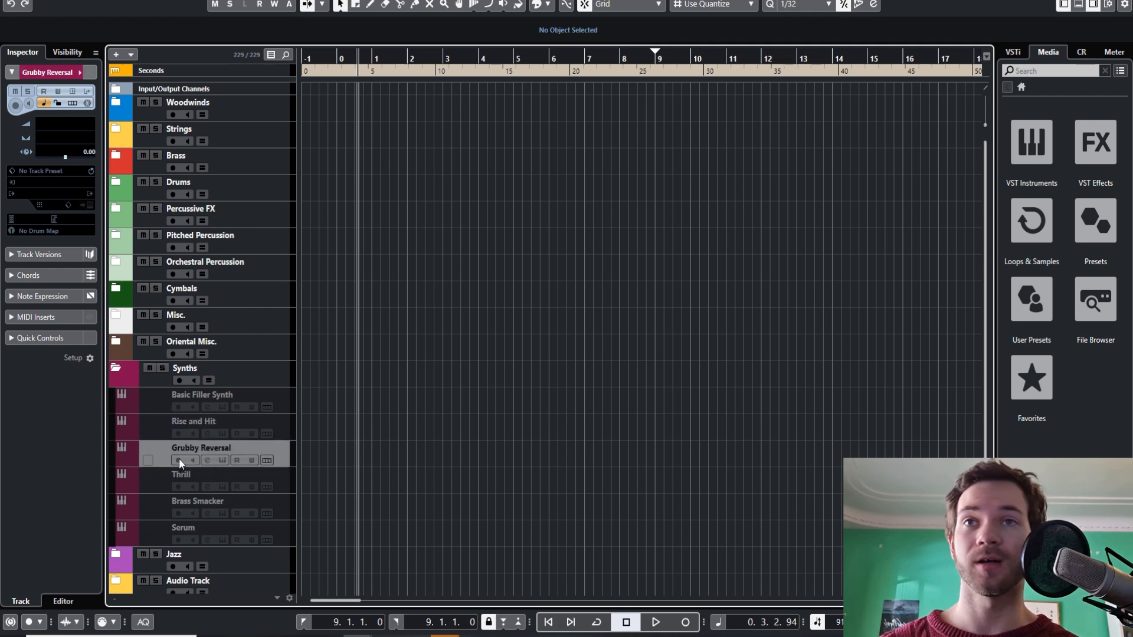
left_click(157, 426)
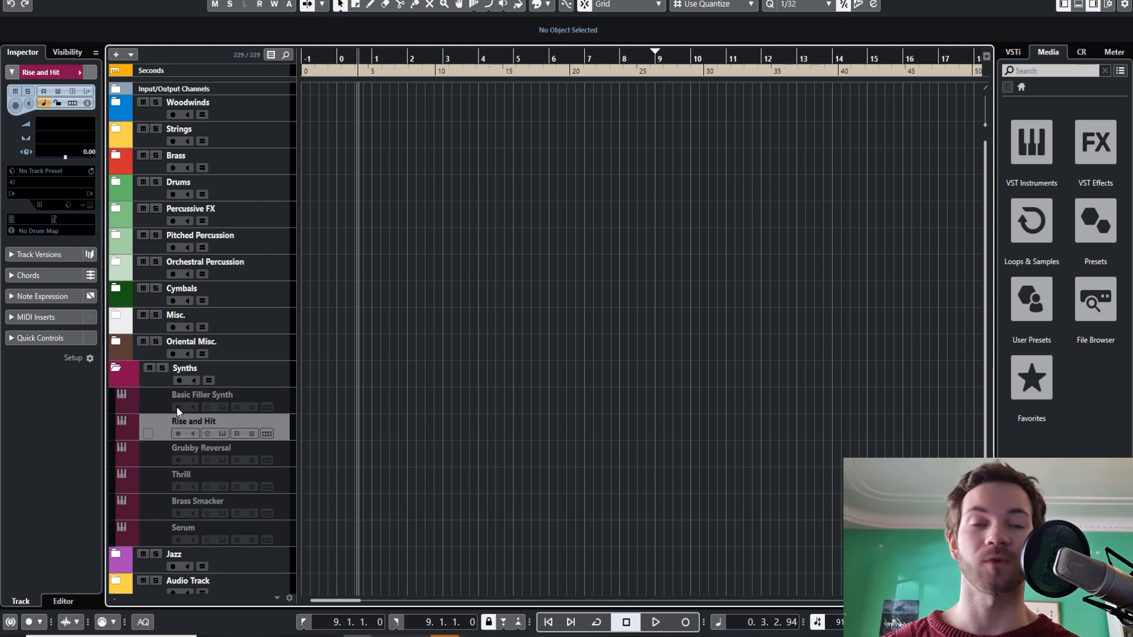
left_click(116, 367)
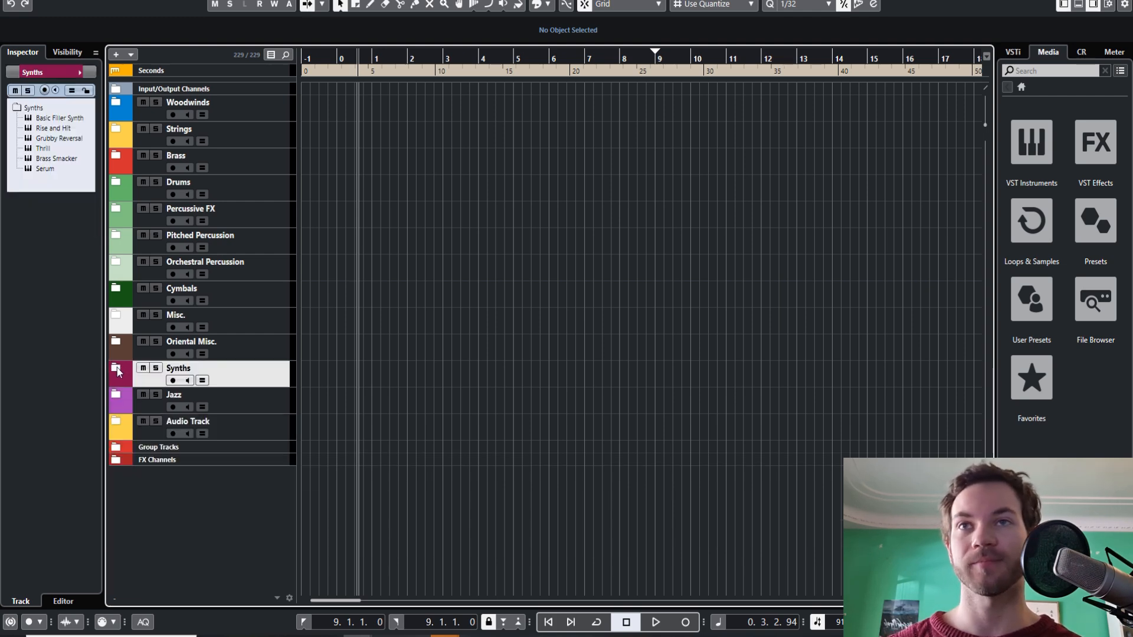
- Expand the Jazz folder, examine its Session Horns, Jazz Trumpet and Upright Bass tracks, and open the Audio Track folder instead
left_click(116, 395)
left_click(152, 437)
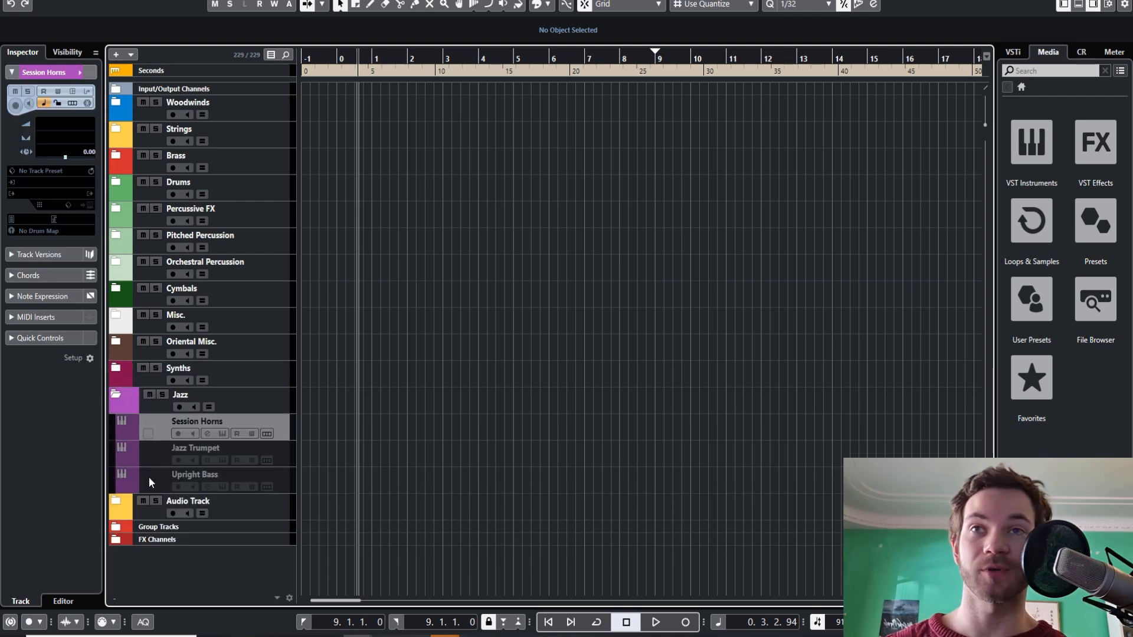
left_click(154, 480)
left_click(156, 437)
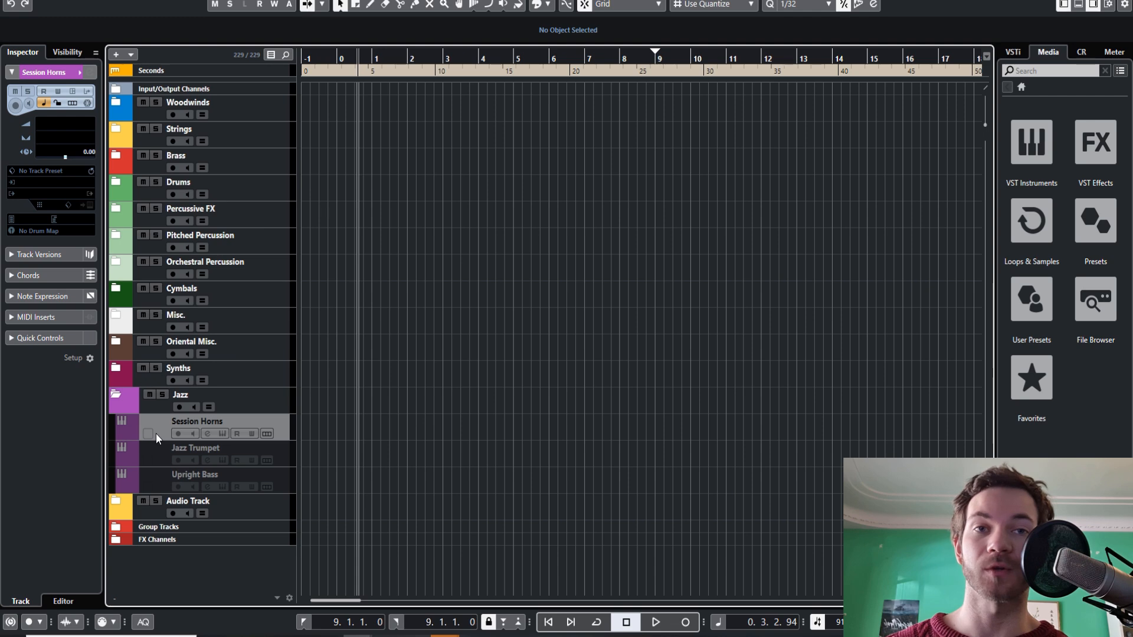
left_click(164, 479)
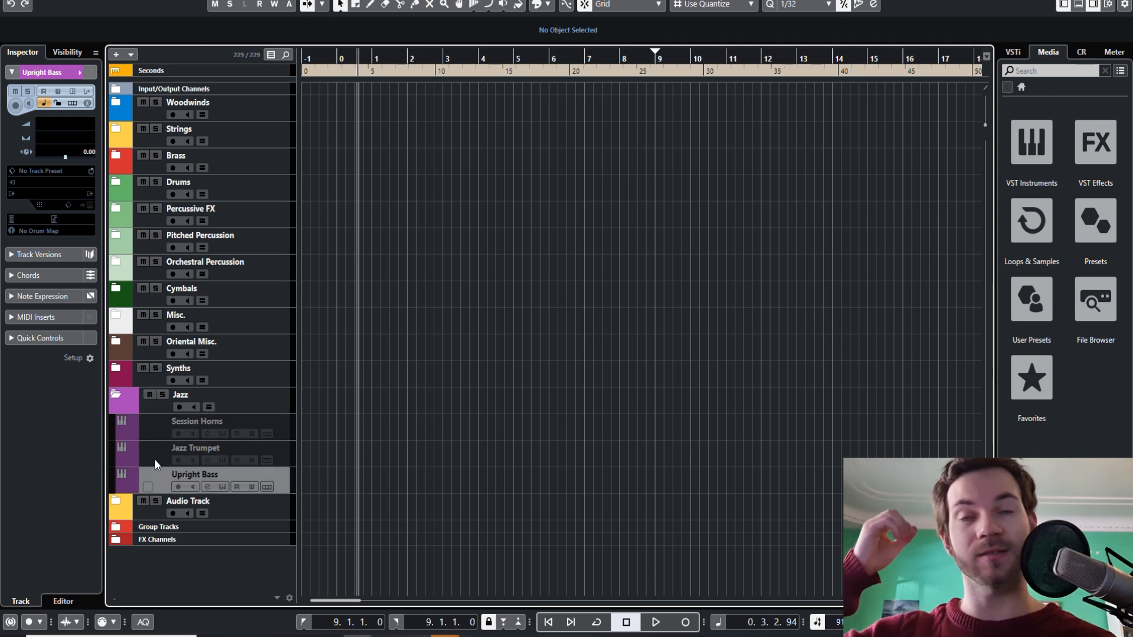
left_click(154, 424)
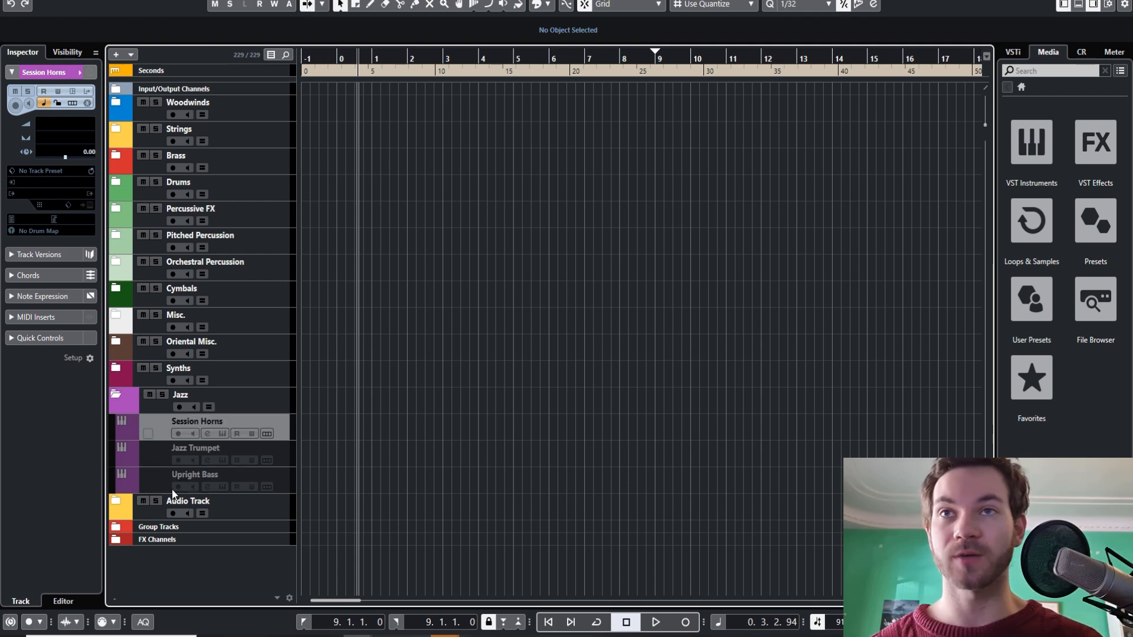
left_click(165, 478)
left_click(167, 453)
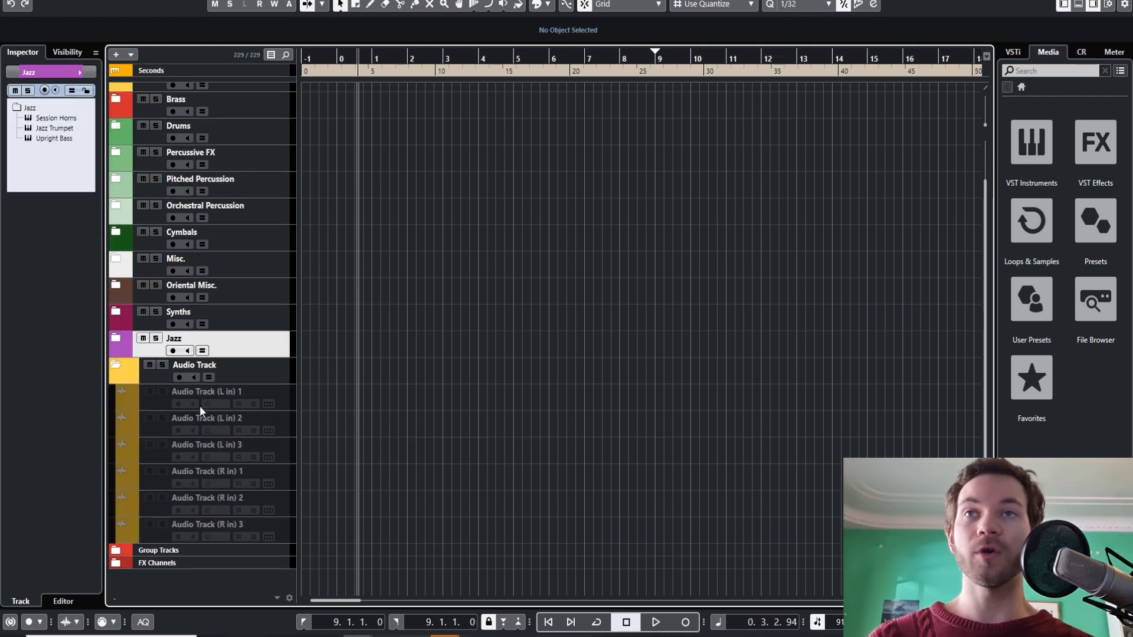
- Select the L in tracks 1 to 3 and the R in tracks 1 to 3 in turn, and collapse the Audio Track folder
left_click(164, 404)
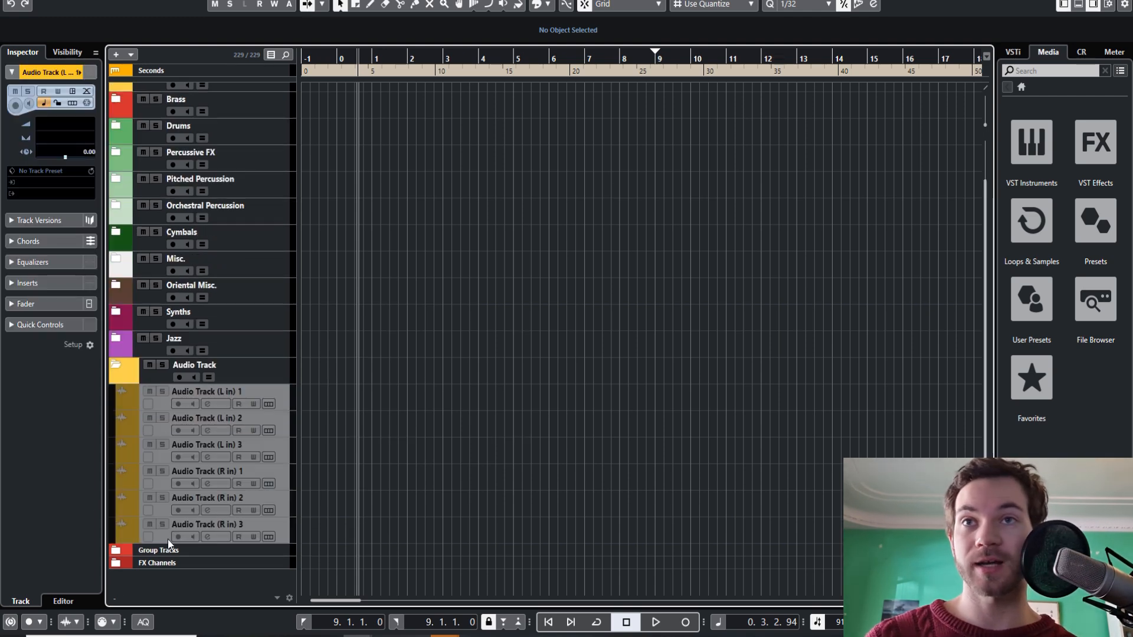
left_click(167, 459, "shift")
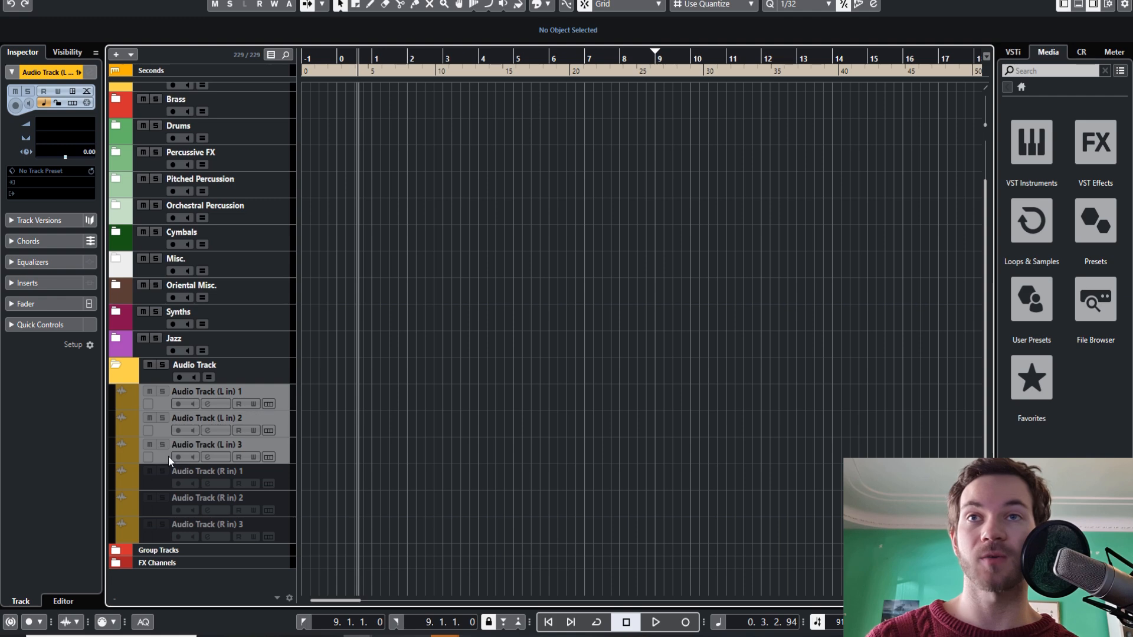
left_click(165, 482)
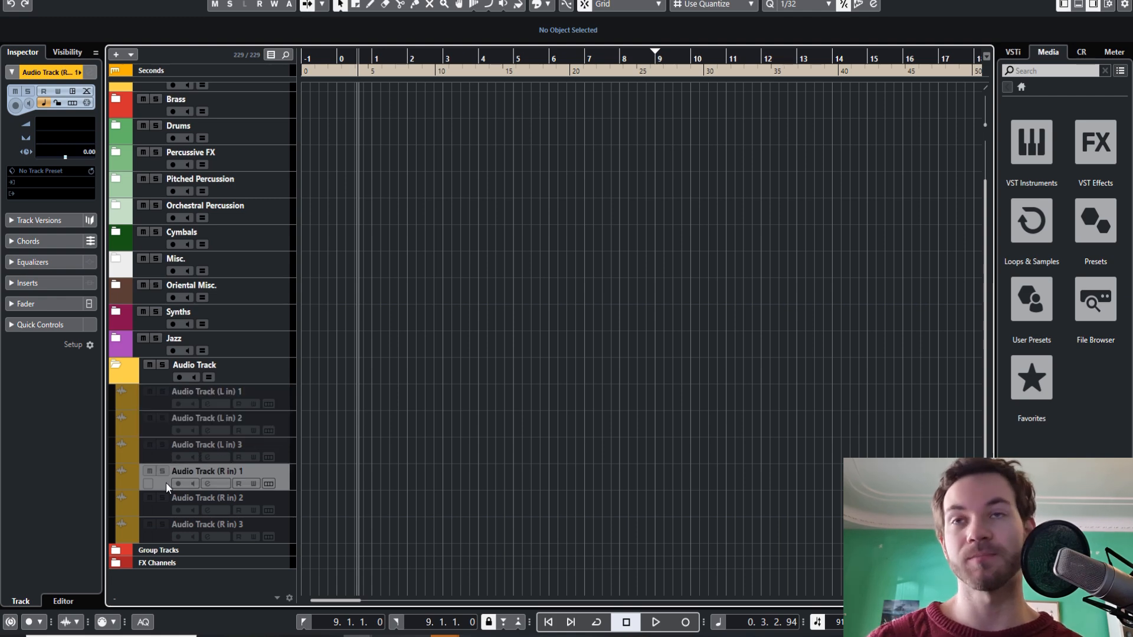
left_click(163, 531, "shift")
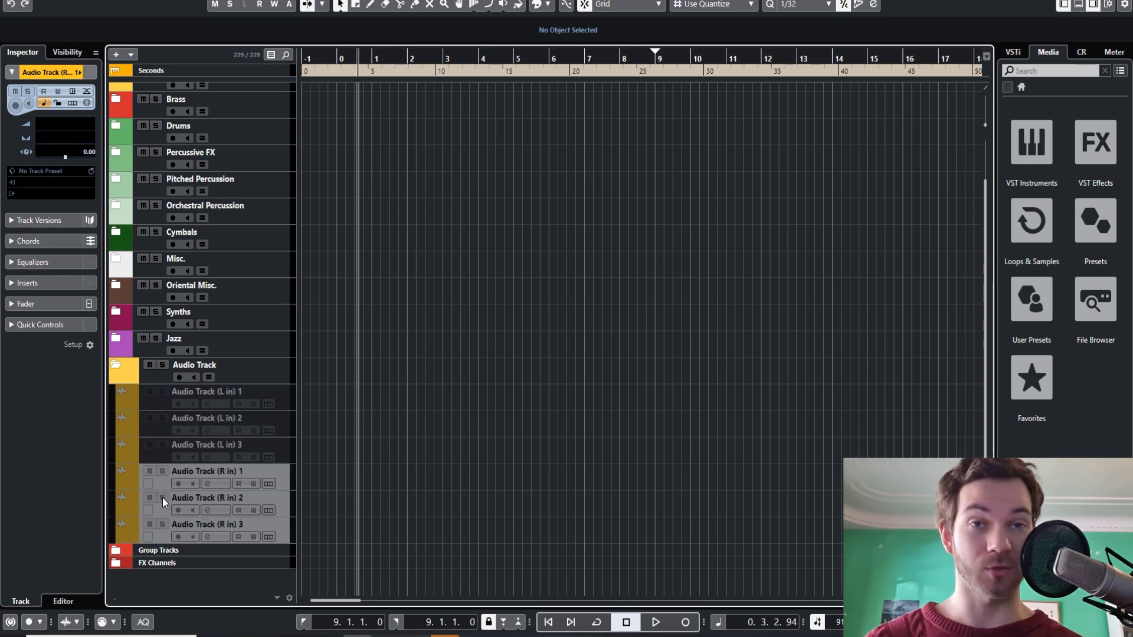
left_click(165, 404)
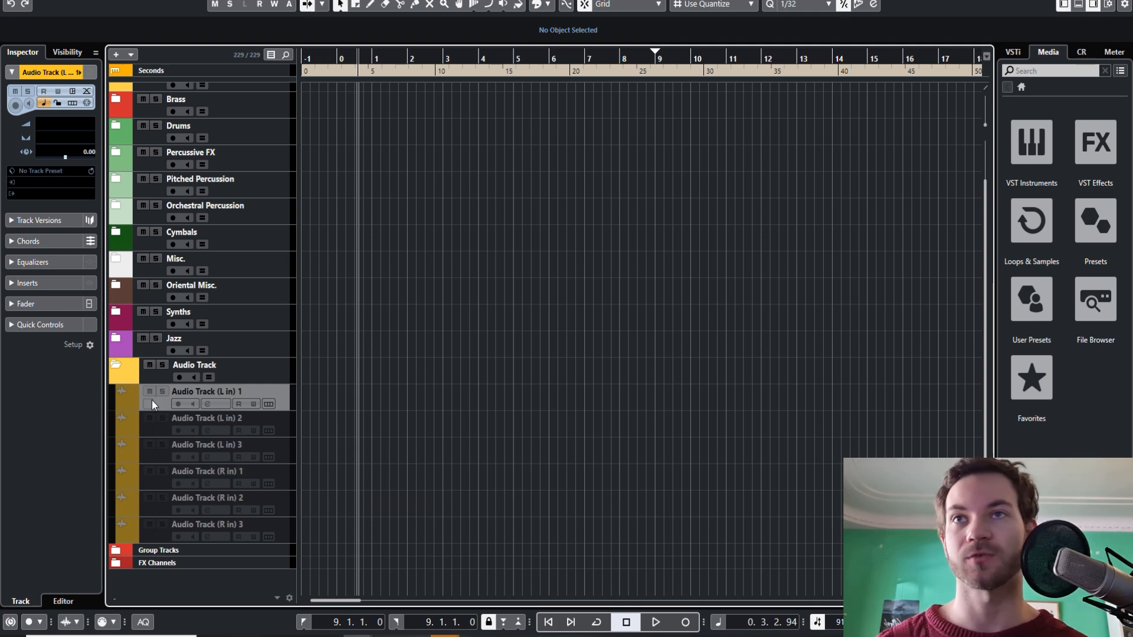
left_click(115, 365)
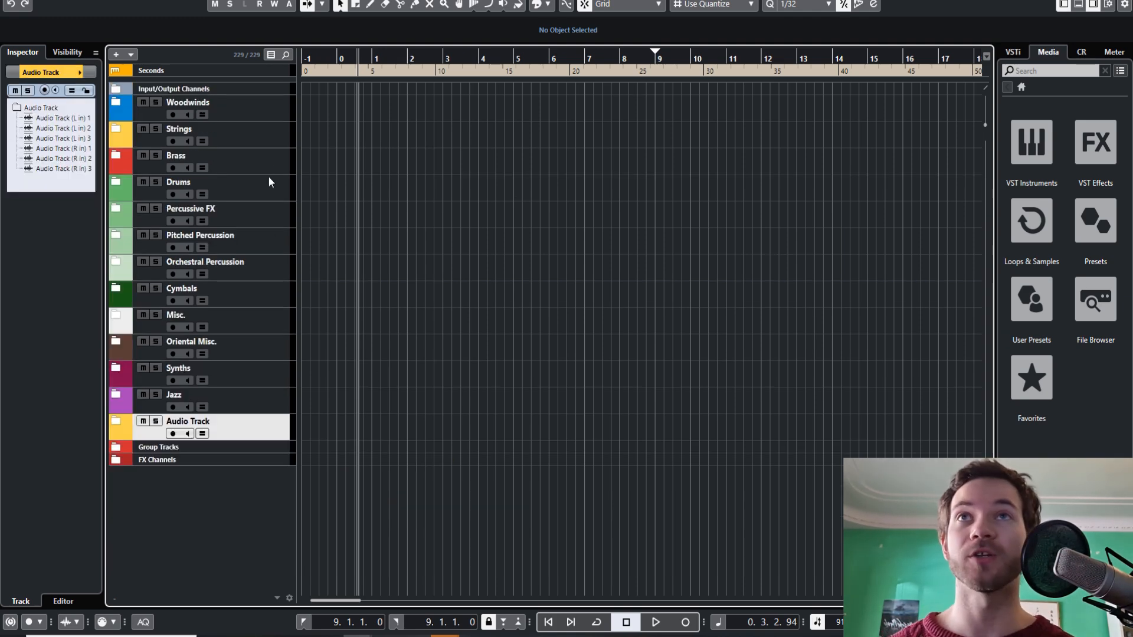
- Briefly reveal the Tempo, Markers and Chord tracks above the folders, and zoom the timeline out to about 49 bars
left_click_drag(271, 80, 330, 229)
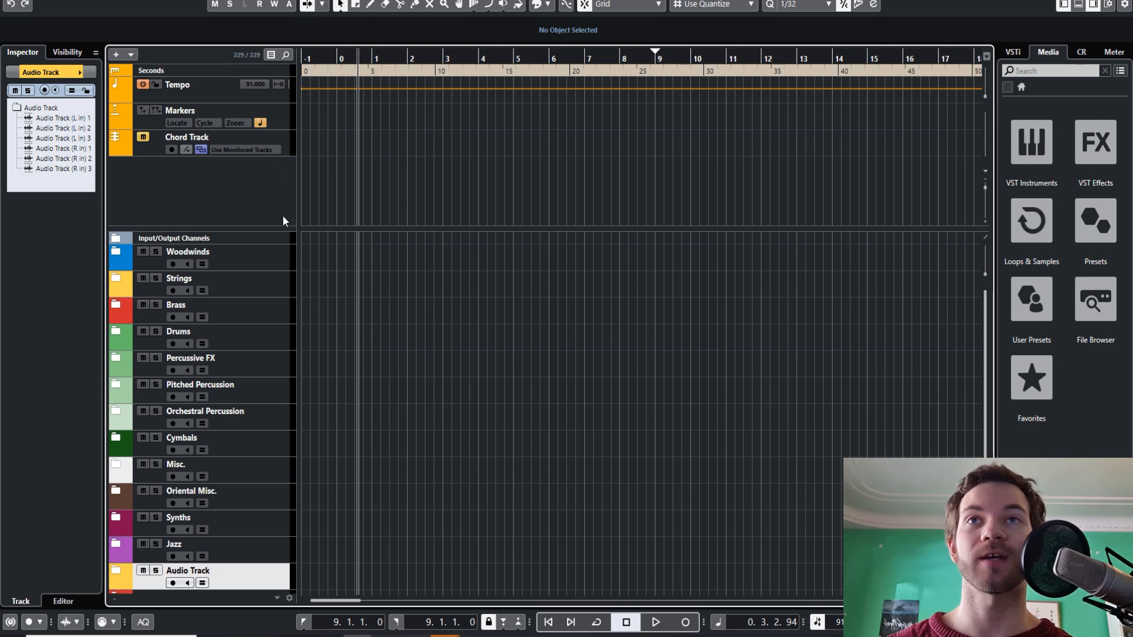
left_click_drag(290, 228, 289, 80)
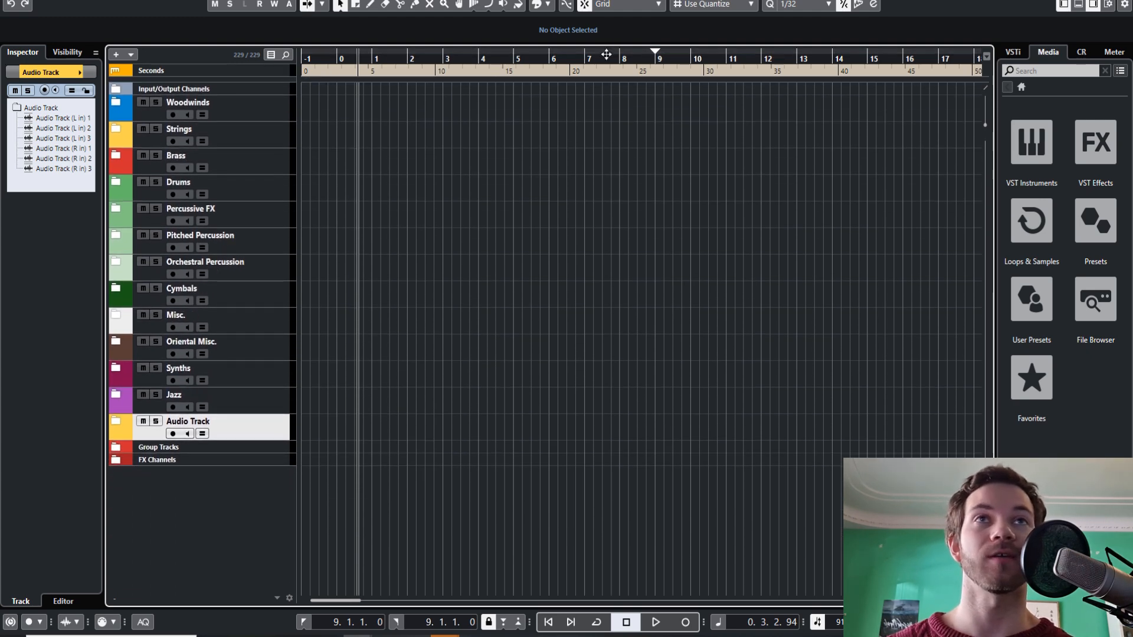
left_click(522, 47)
left_click_drag(521, 47, 702, 77)
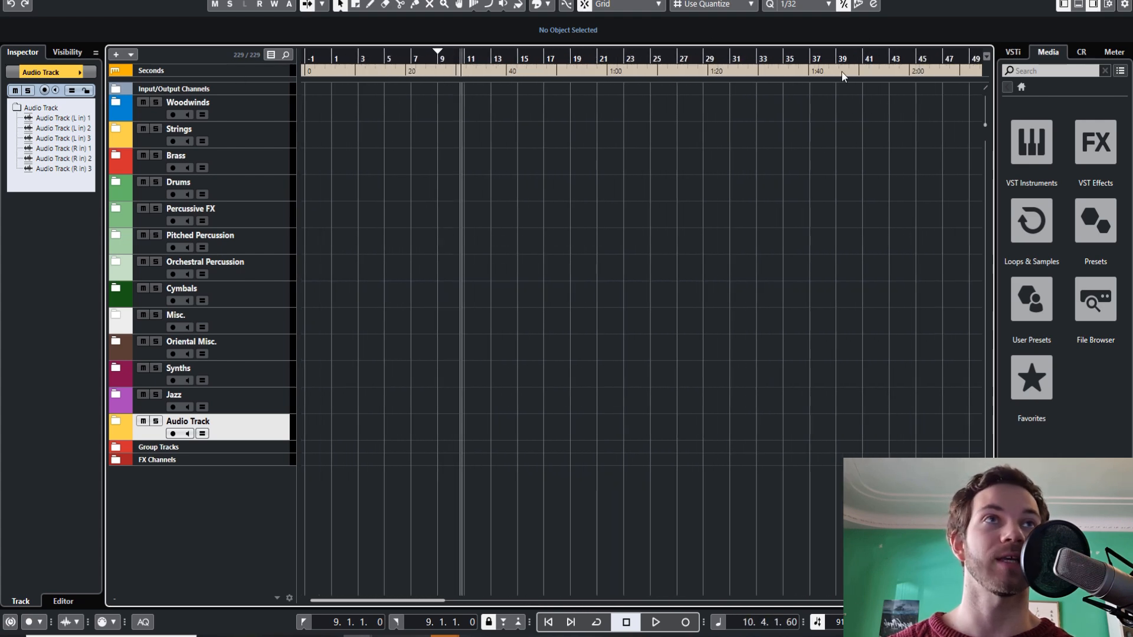
- Reveal the Tempo, Markers and Chord tracks above the folders and set the project tempo to 90
left_click_drag(229, 107, 234, 187)
left_click(209, 96)
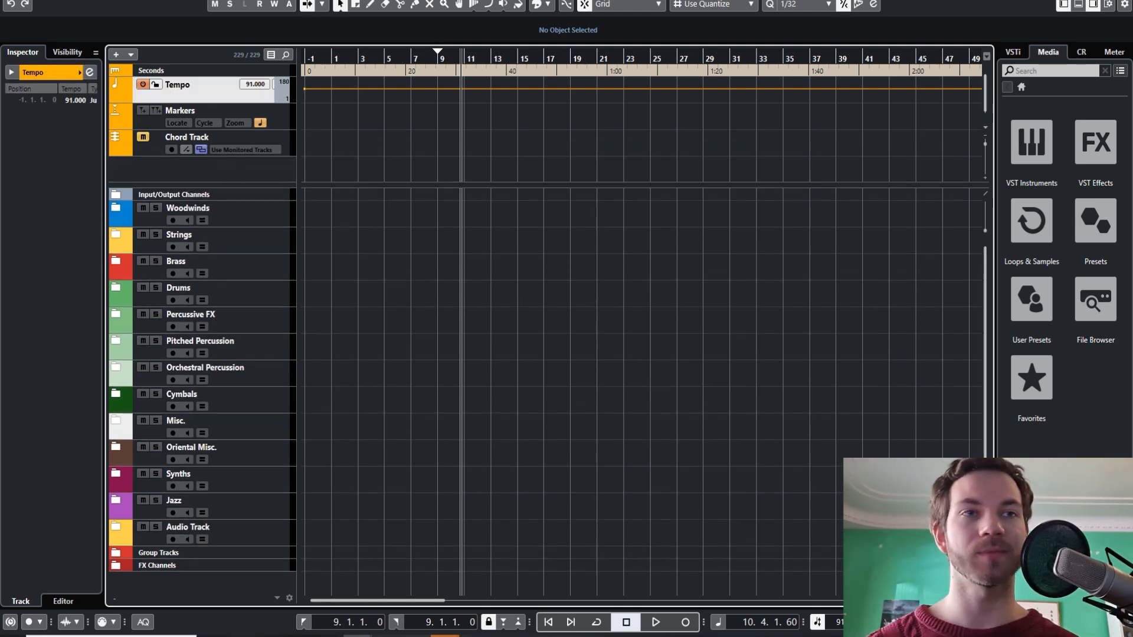
scroll(849, 622, "down", 1)
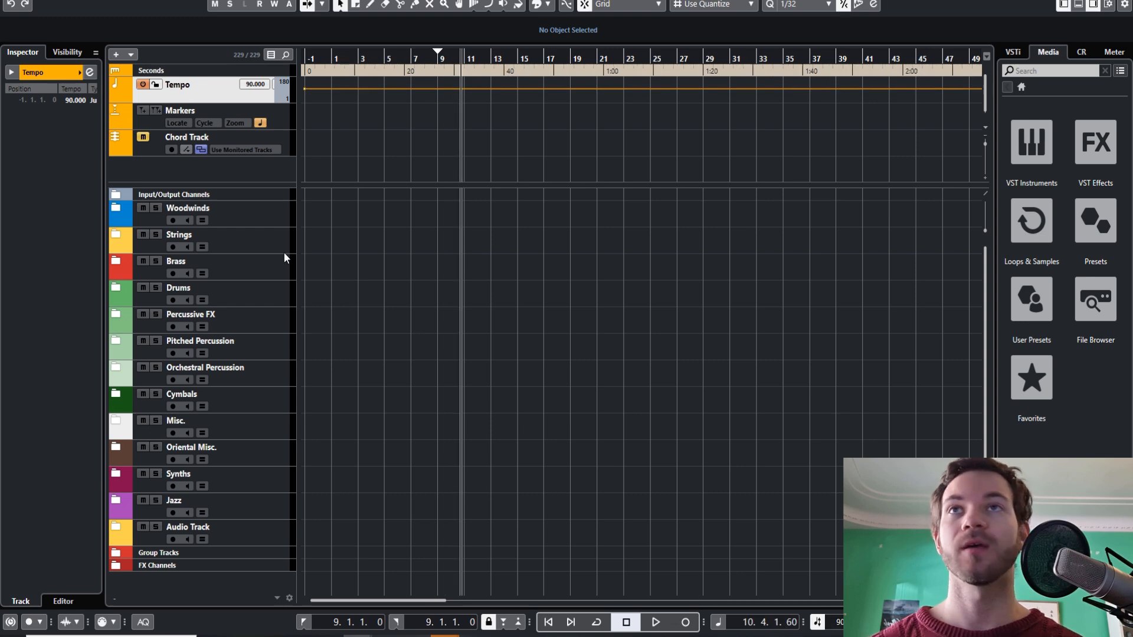
- Go over the Markers and Chord tracks, adding an undefined chord event near the timeline's start and deleting it
left_click(149, 126)
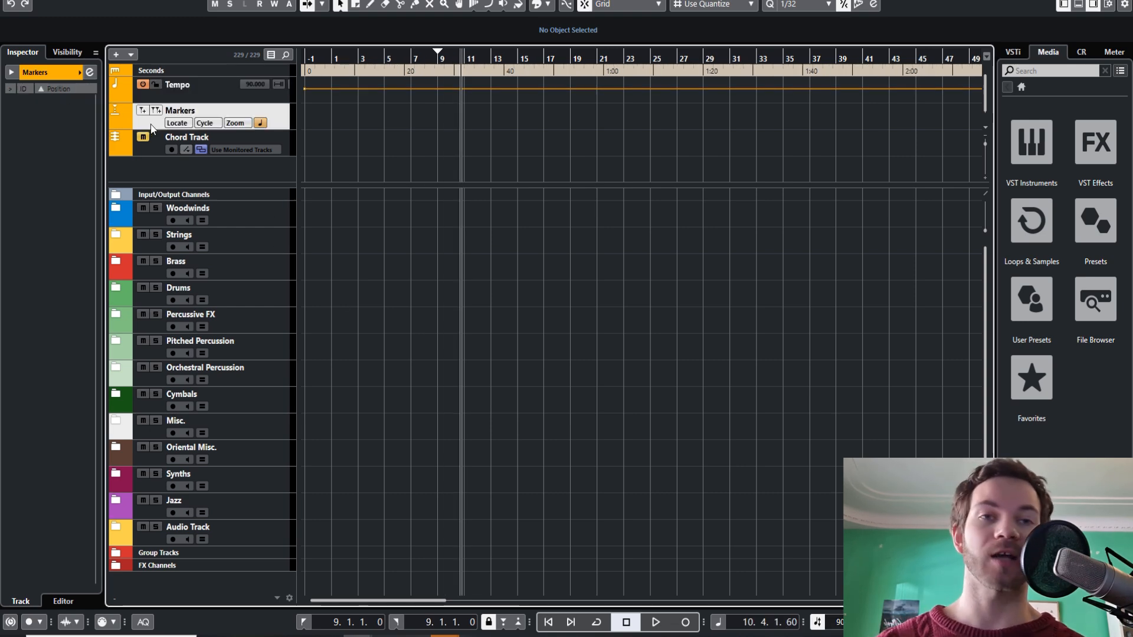
left_click(172, 145)
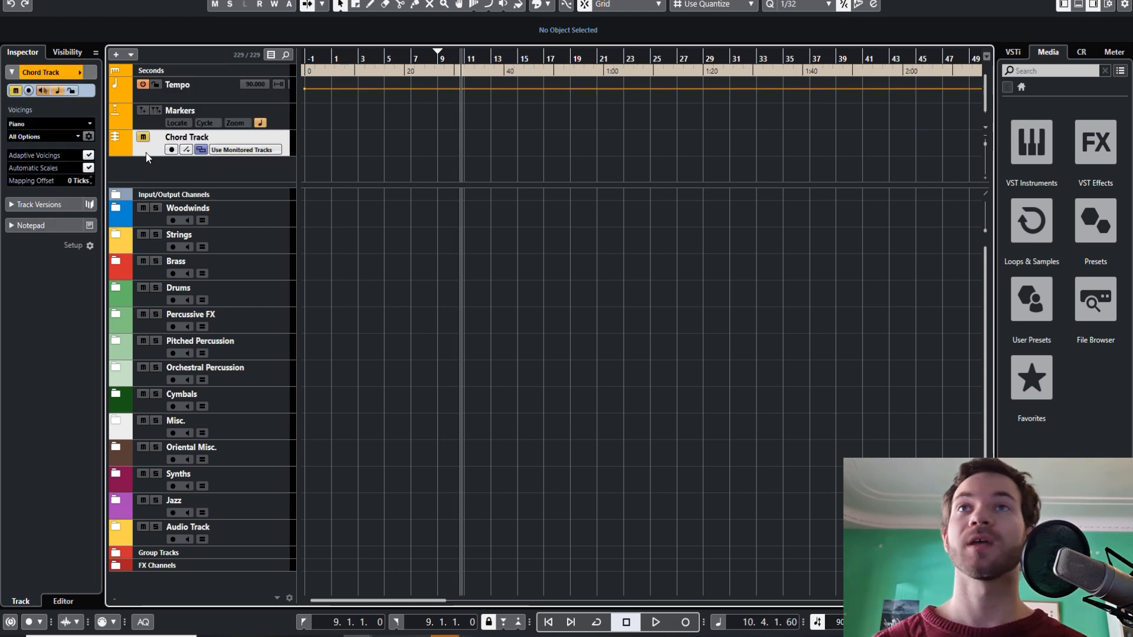
left_click(321, 143)
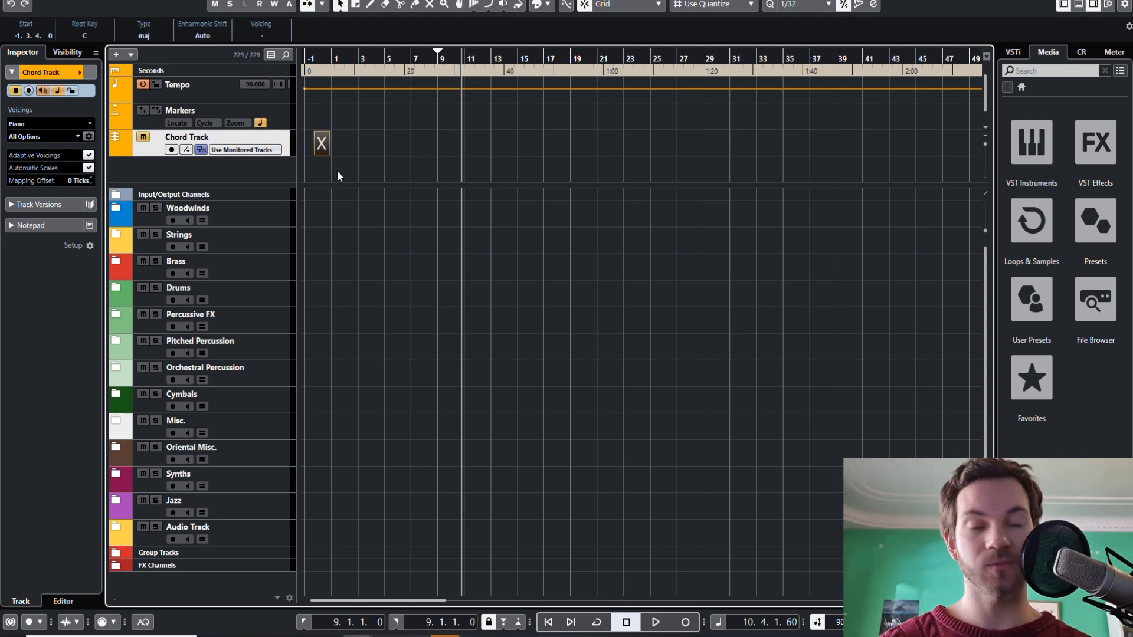
key("Delete")
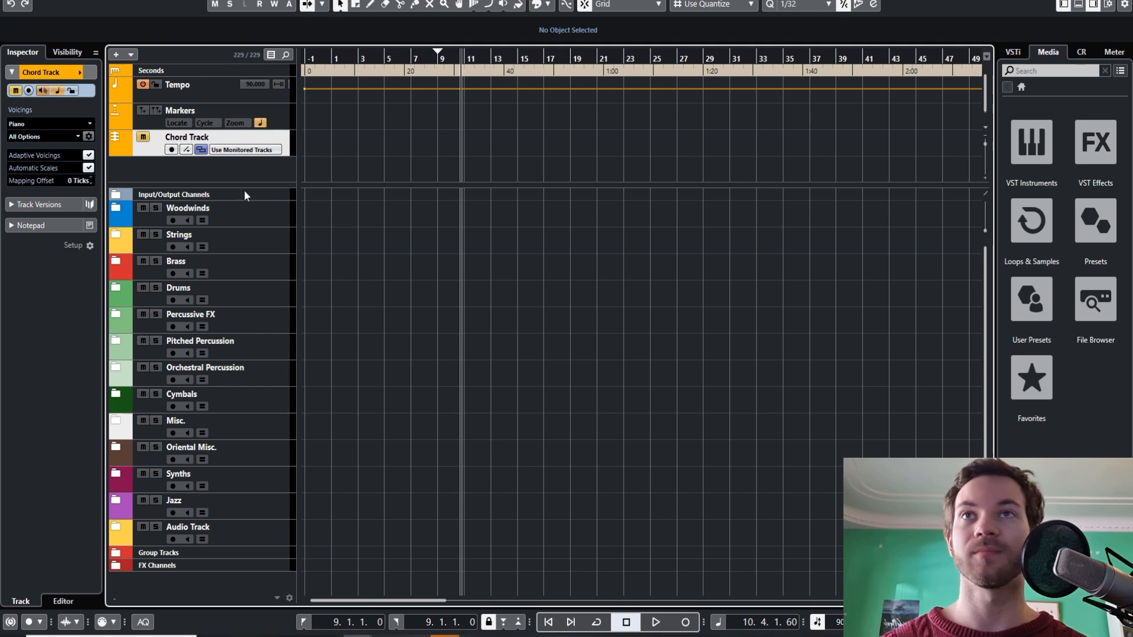
- Hide the Tempo, Markers and Chord tracks above the instrument folders
left_click_drag(243, 185, 243, 79)
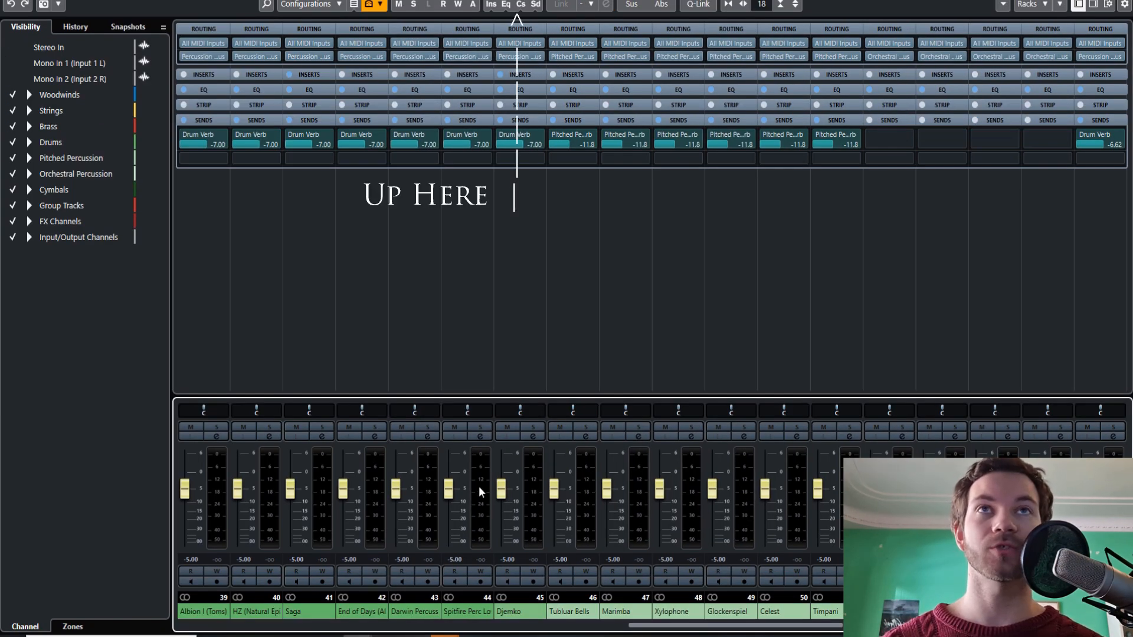
- Look through the mixer's instrument channels from the woodwinds to the cymbals and examine their bus routings and reverb sends
scroll(481, 490, "left", 9)
scroll(493, 512, "left", 4)
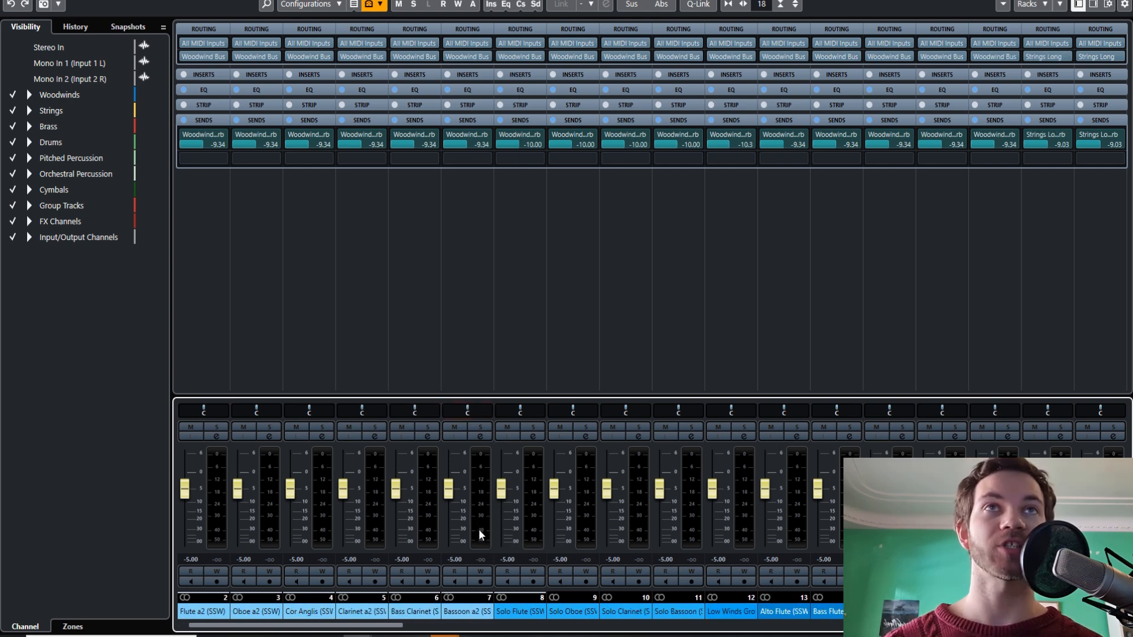
scroll(479, 529, "right", 4)
scroll(480, 528, "right", 1)
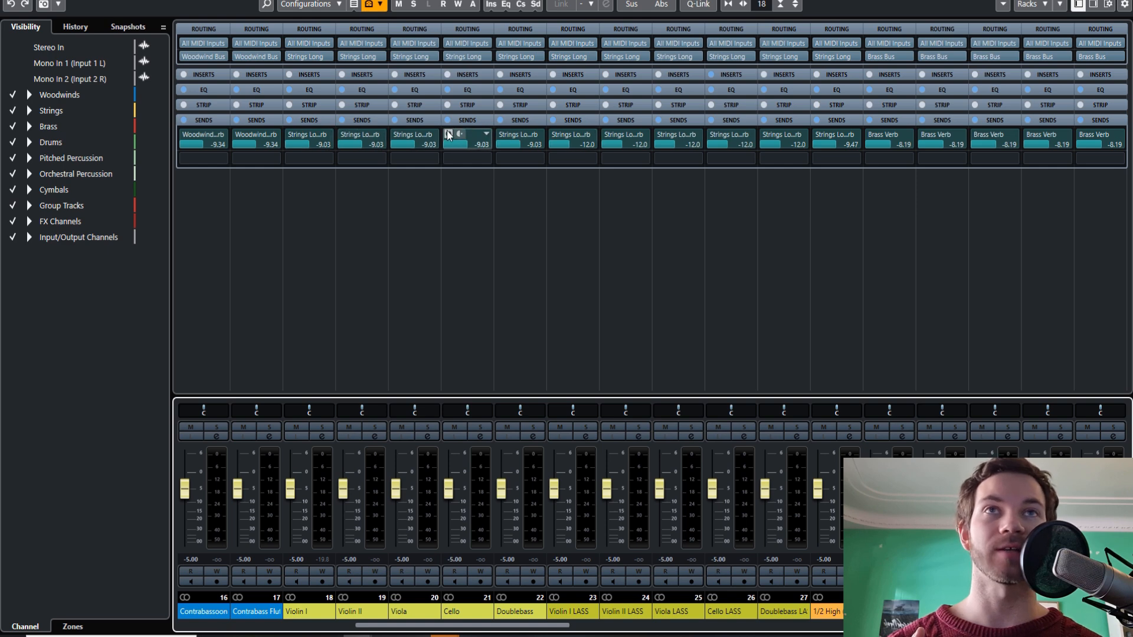
scroll(454, 552, "right", 4)
scroll(453, 549, "right", 5)
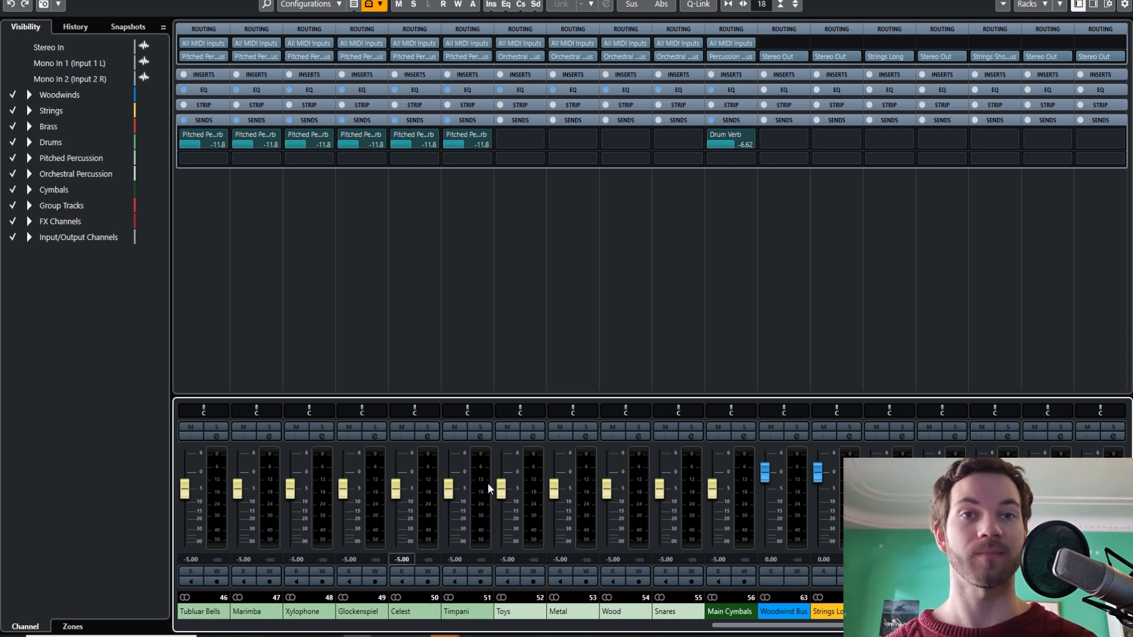
scroll(467, 505, "left", 6)
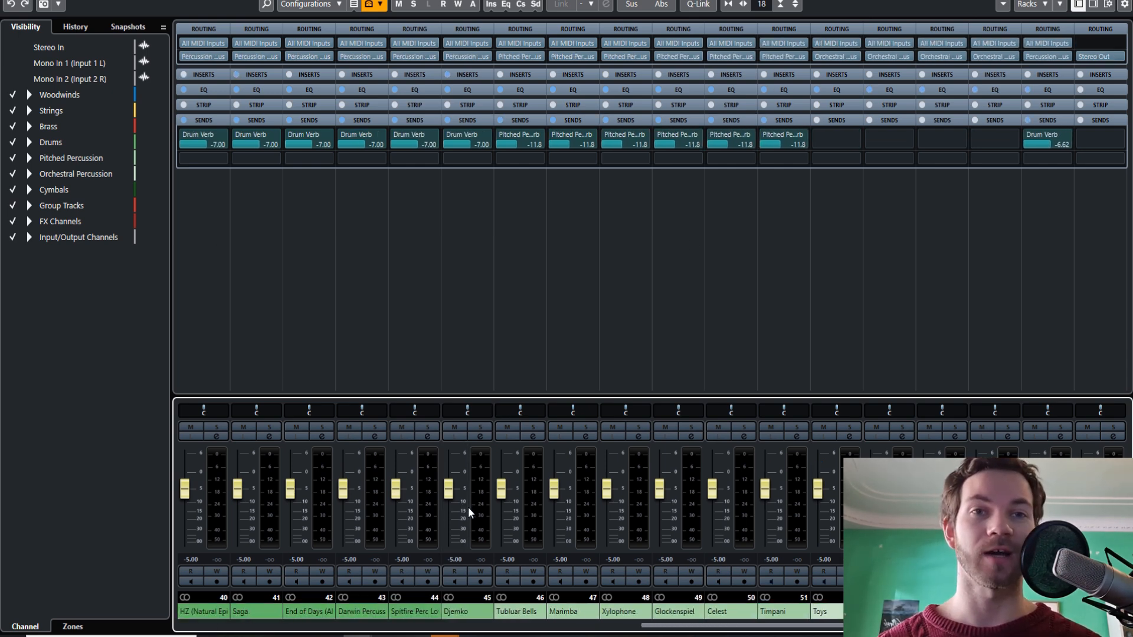
scroll(469, 508, "left", 4)
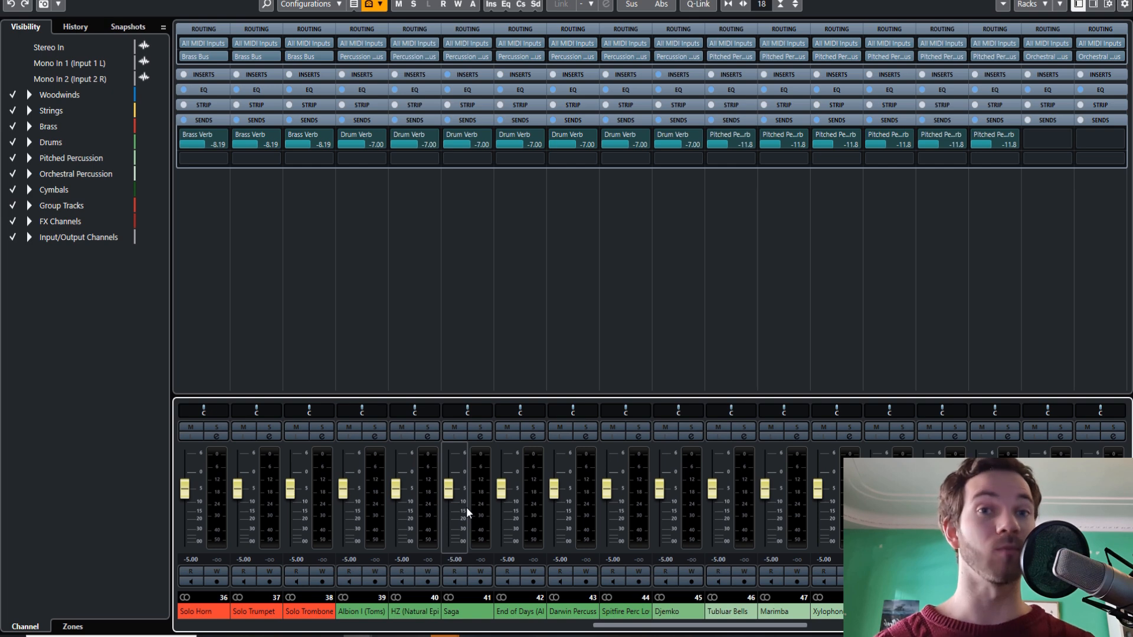
scroll(481, 463, "left", 20)
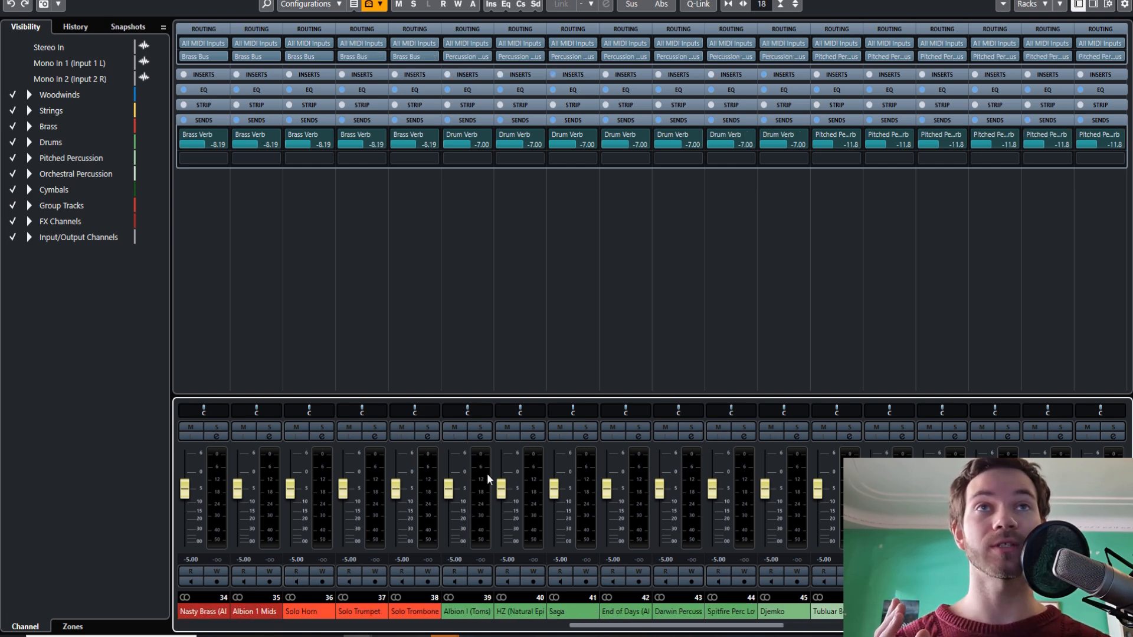
scroll(489, 481, "left", 12)
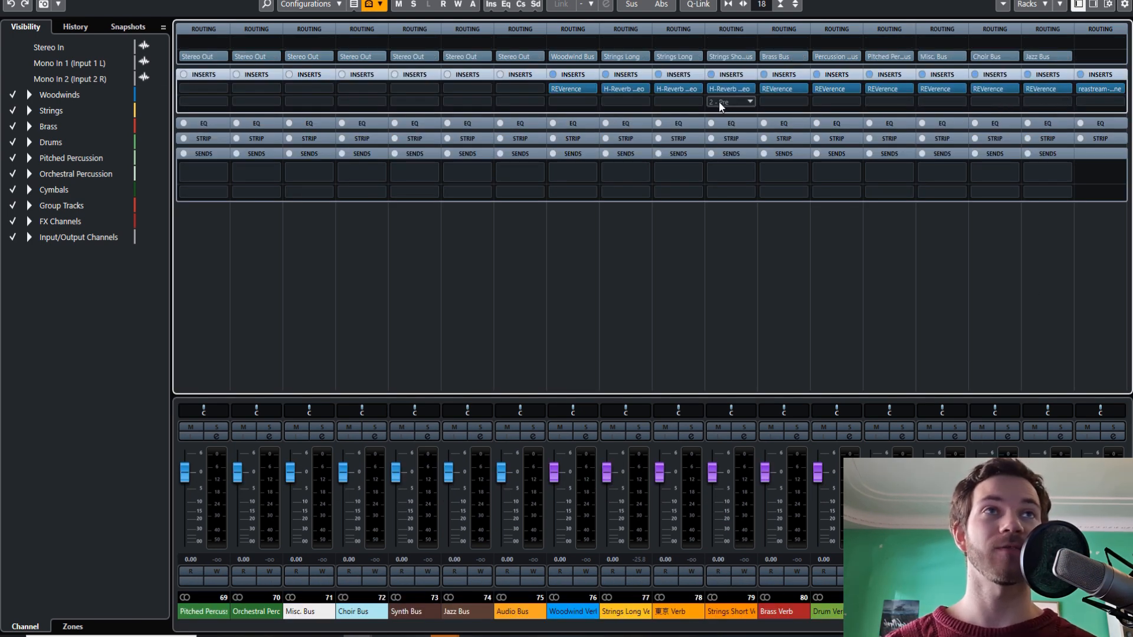
- Inspect the REVerence inserts on the Drum Verb and Brass Verb channels and close both plug-in windows
left_click(828, 88)
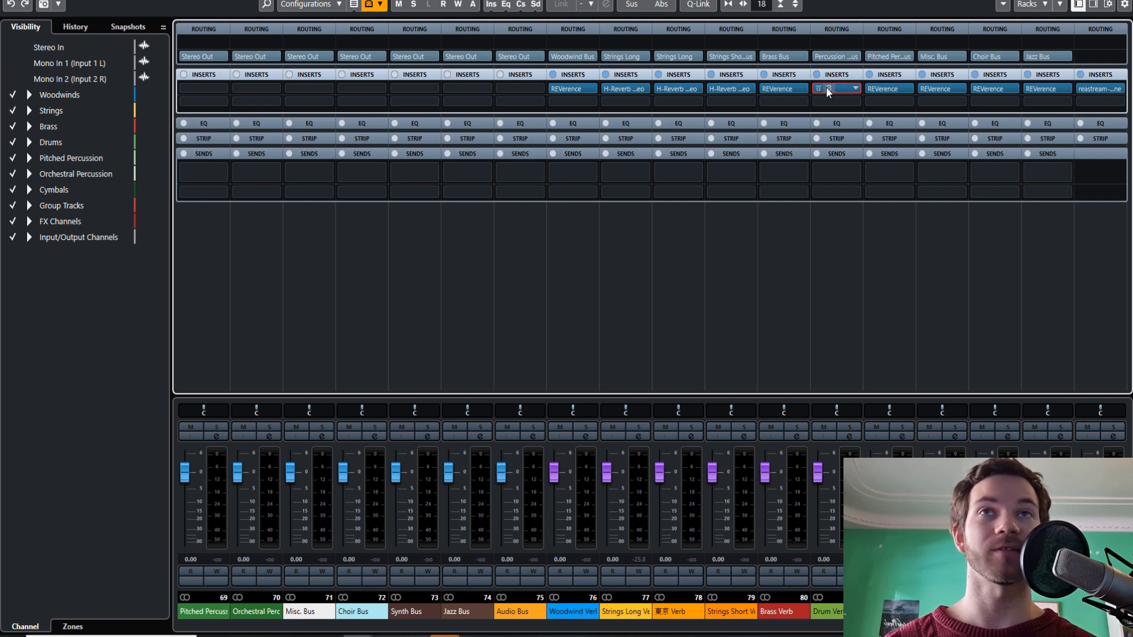
left_click(780, 90)
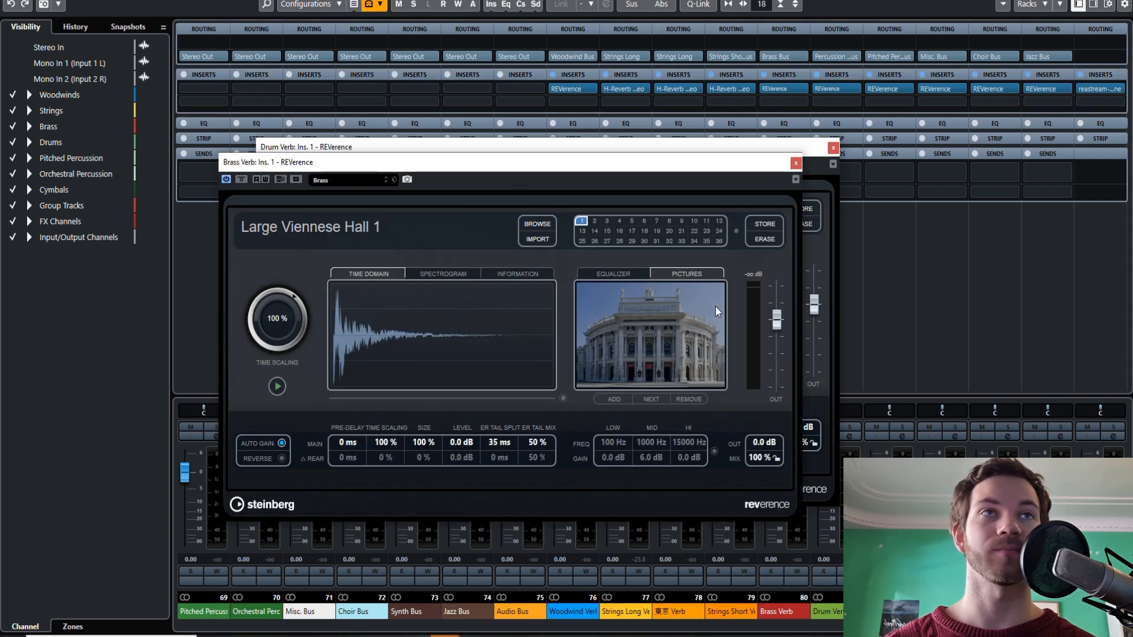
left_click(795, 164)
left_click(832, 147)
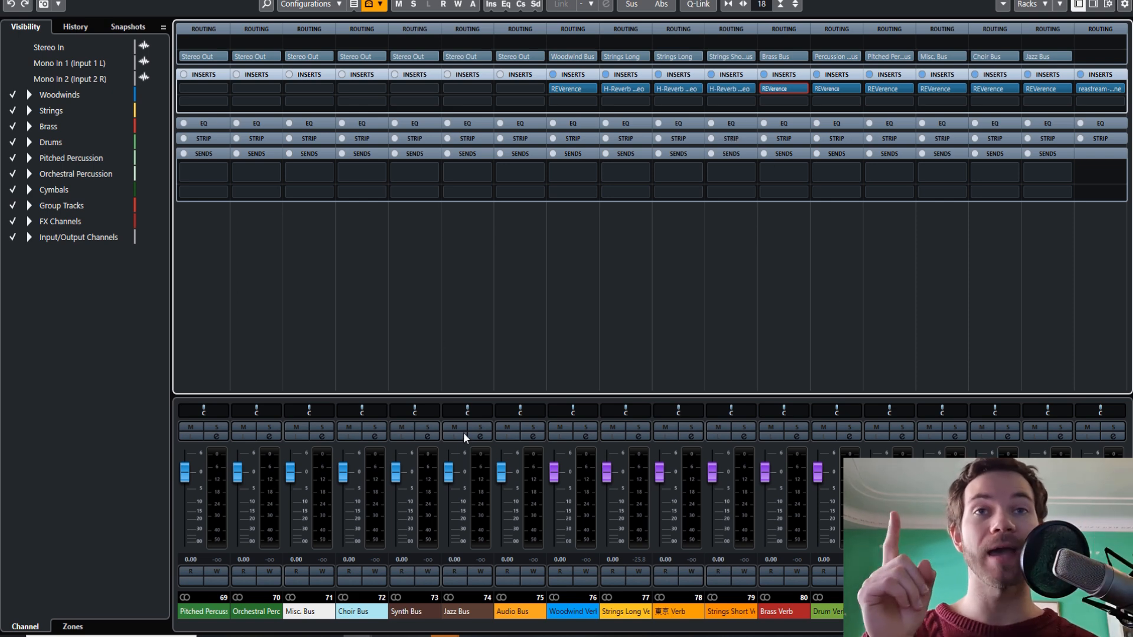
- Go over the group buses, selecting the Pitched Percussion bus, and expand the channels' EQ settings in the mixer
scroll(472, 508, "left", 2)
scroll(471, 525, "left", 1)
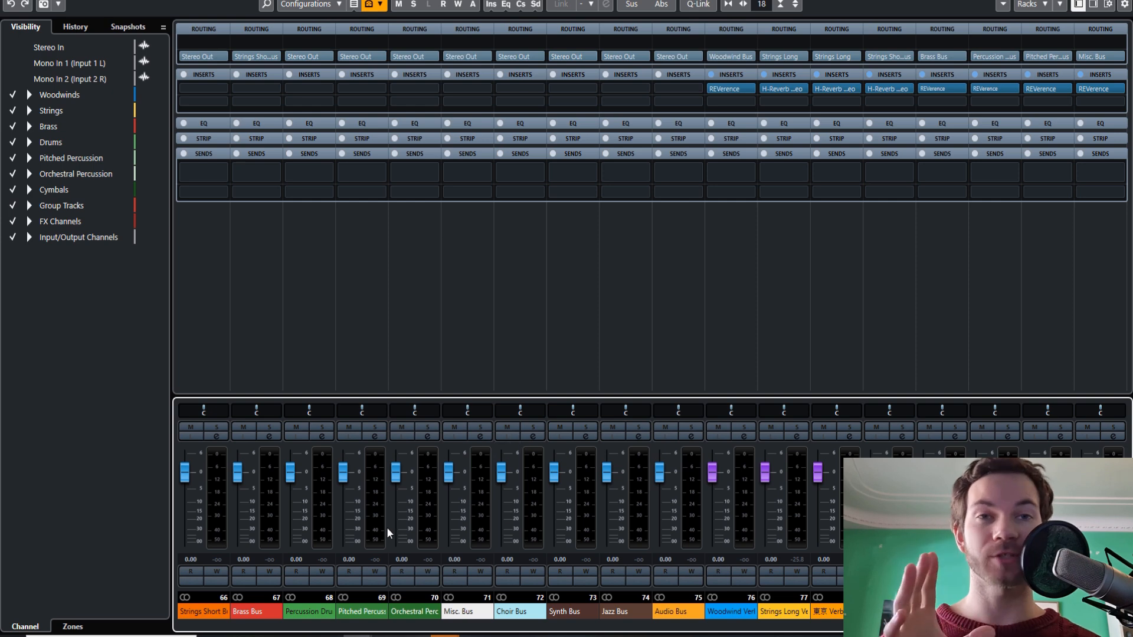
left_click(368, 507)
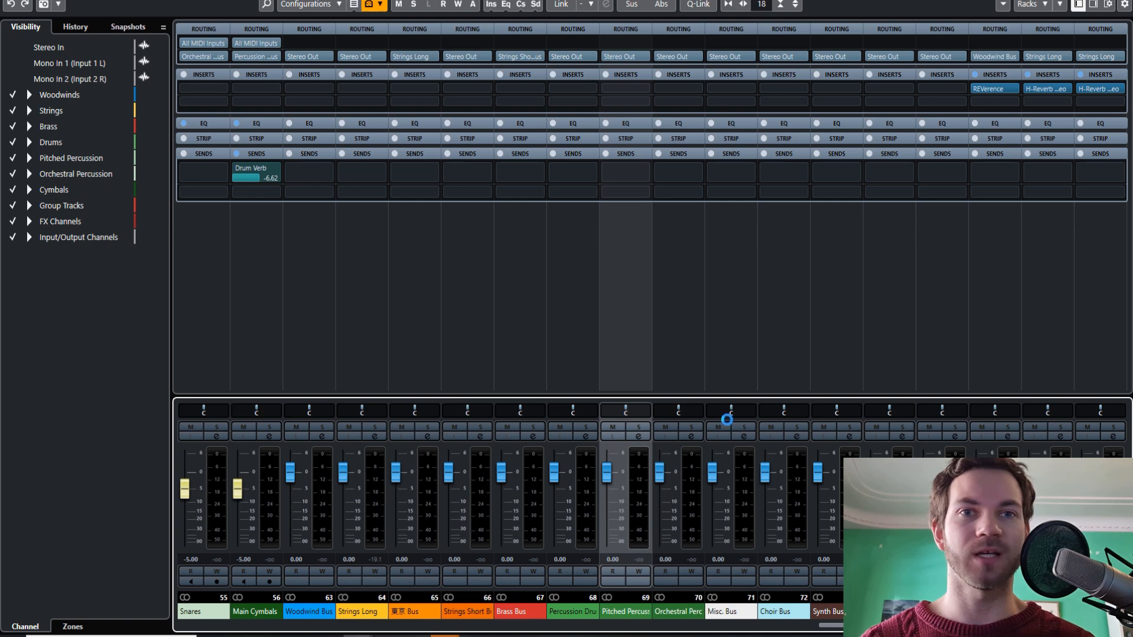
scroll(498, 502, "left", 1)
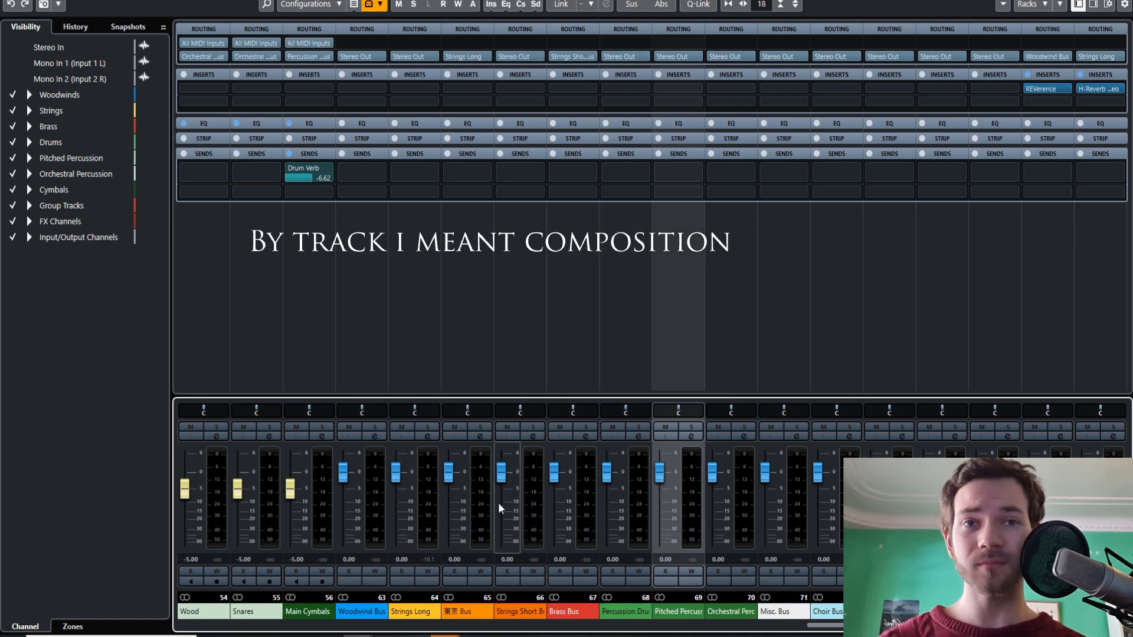
scroll(469, 469, "left", 7)
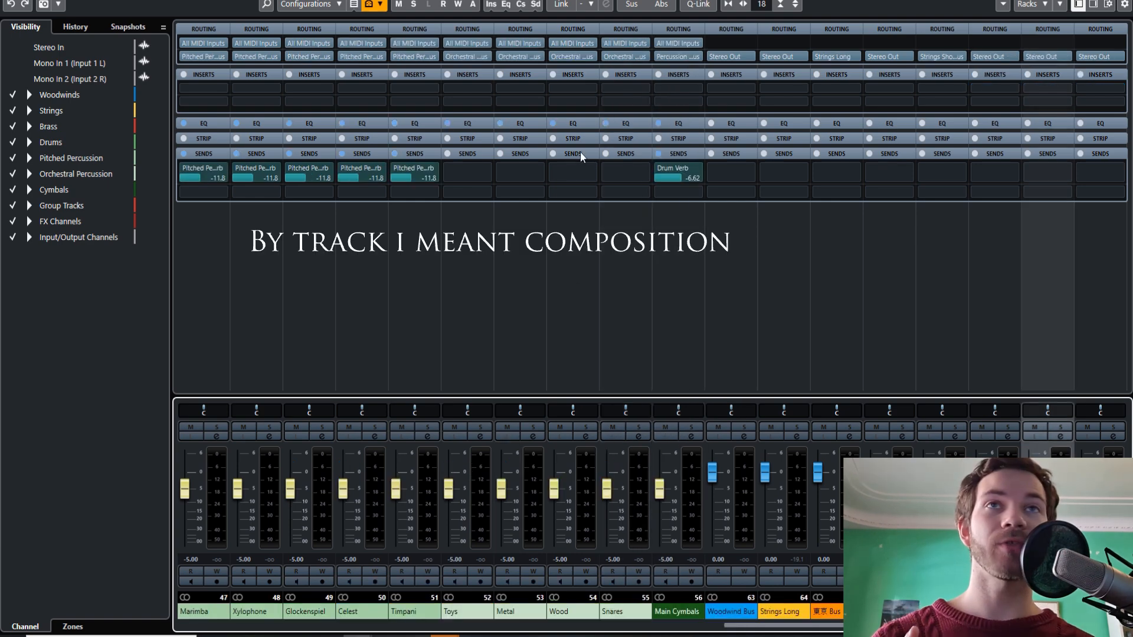
left_click(563, 125)
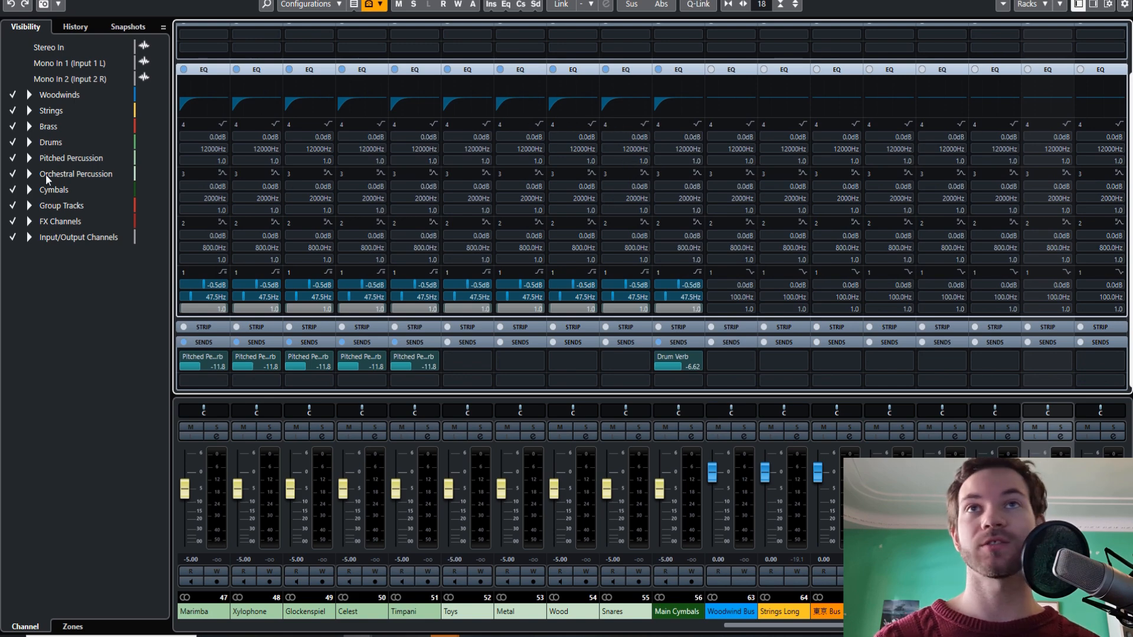
- Return to the project window, examine the duration, time display and record format settings in Project Setup, and cancel the dialog
key("F3")
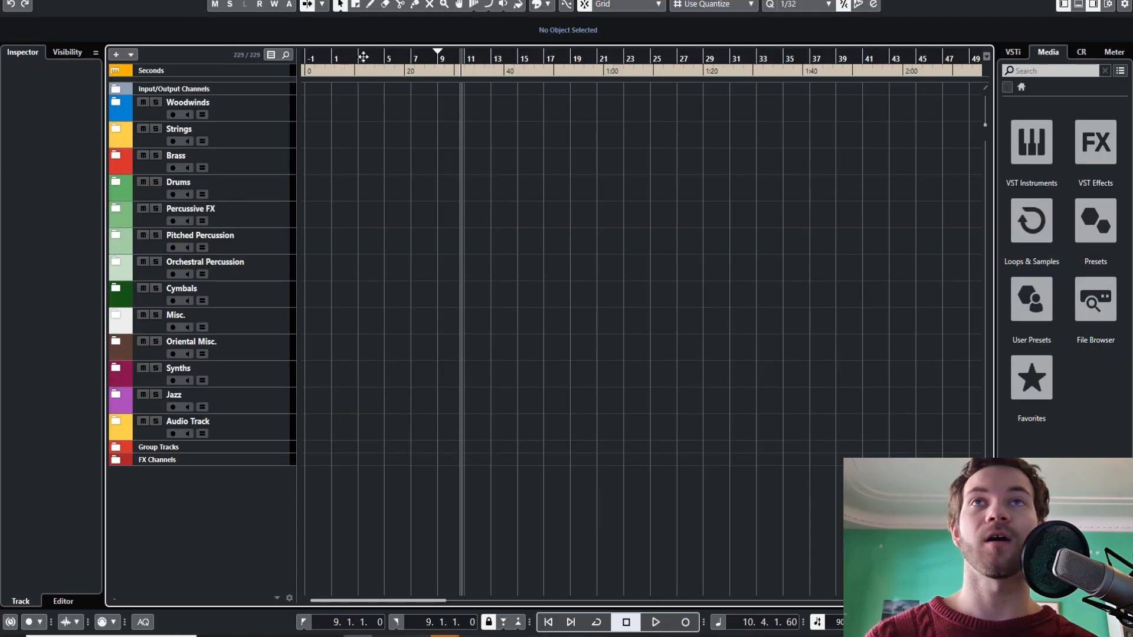
scroll(322, 121, "up", 10)
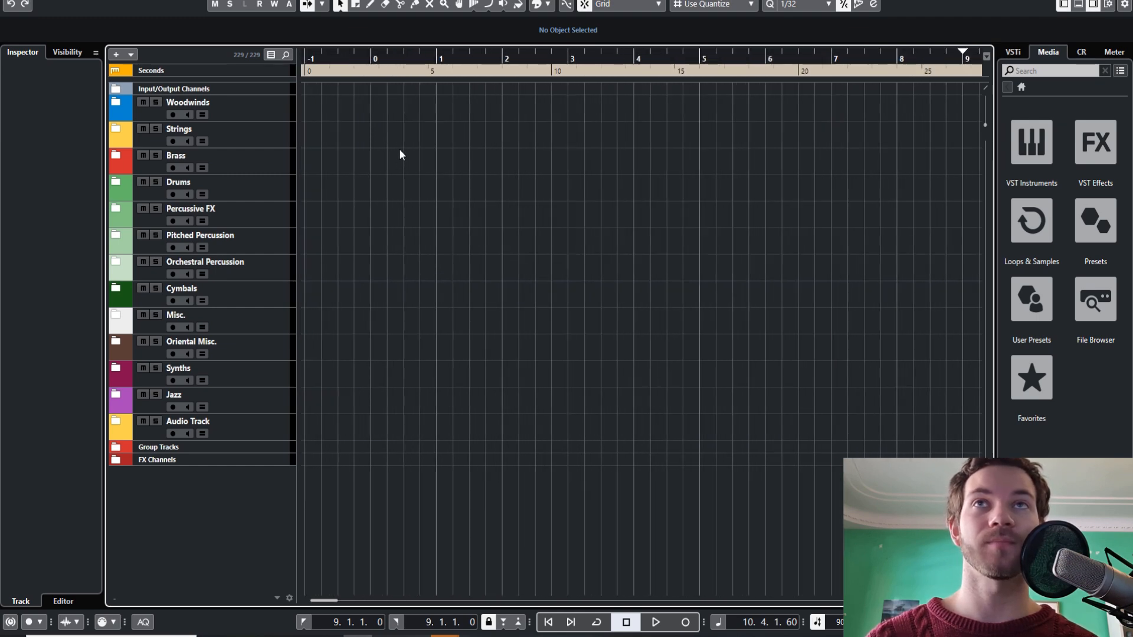
double_click(75, 1)
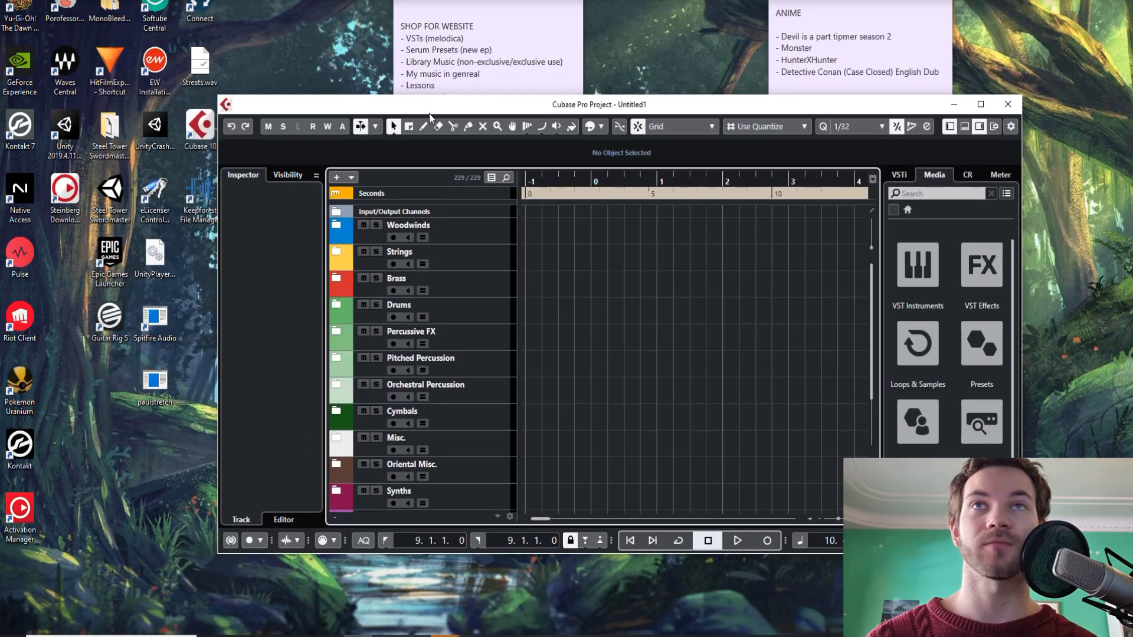
double_click(516, 98)
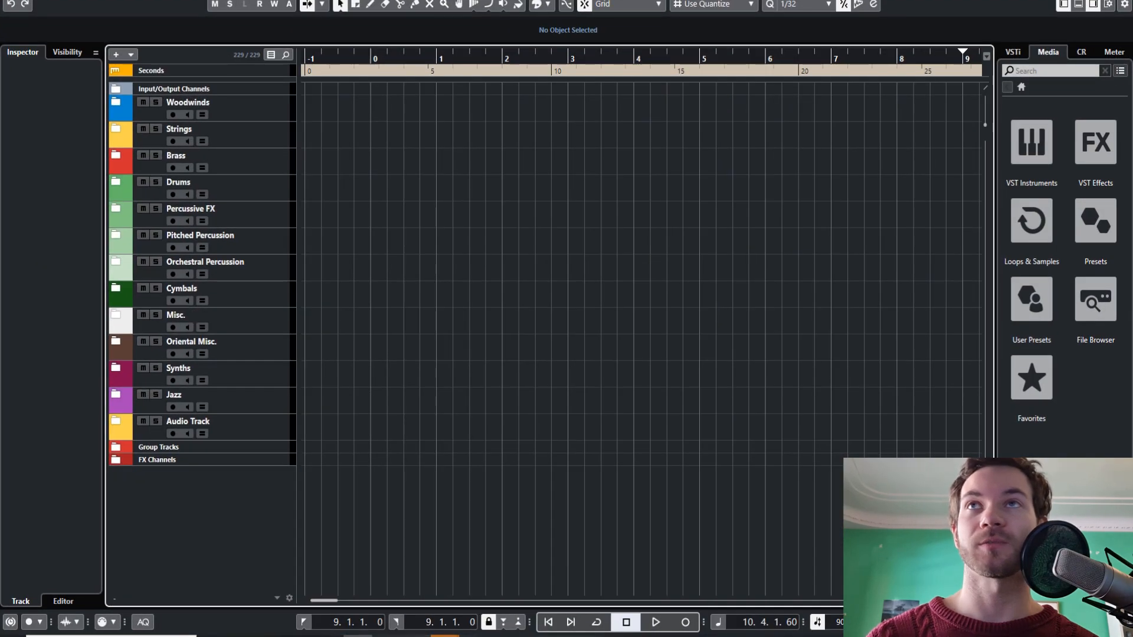
left_click(84, 2)
left_click(157, 409)
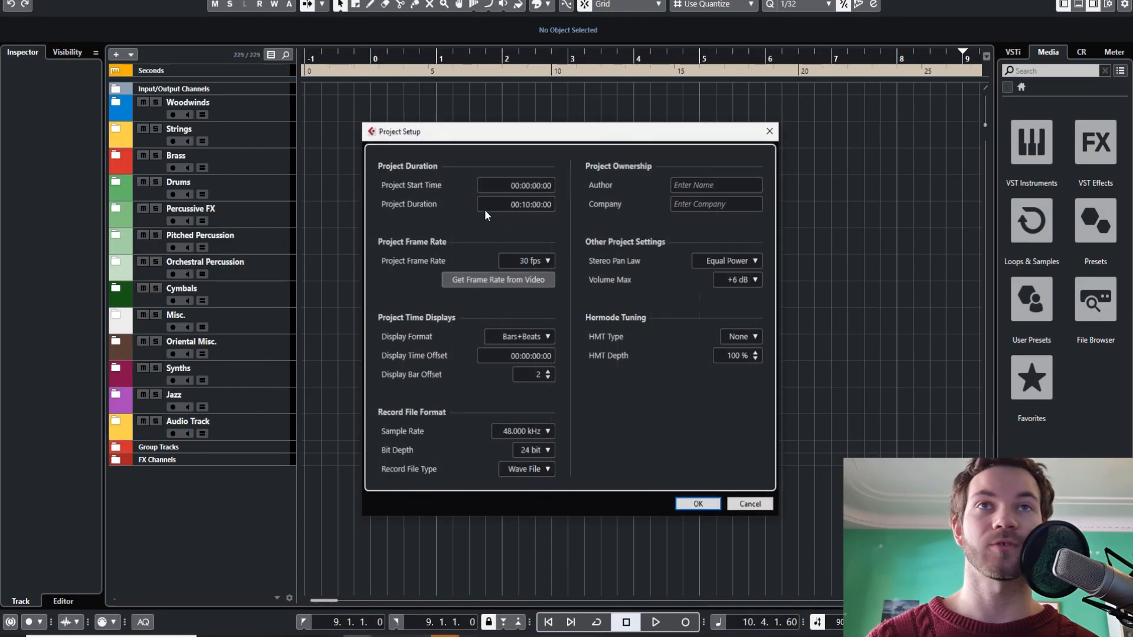
left_click(750, 506)
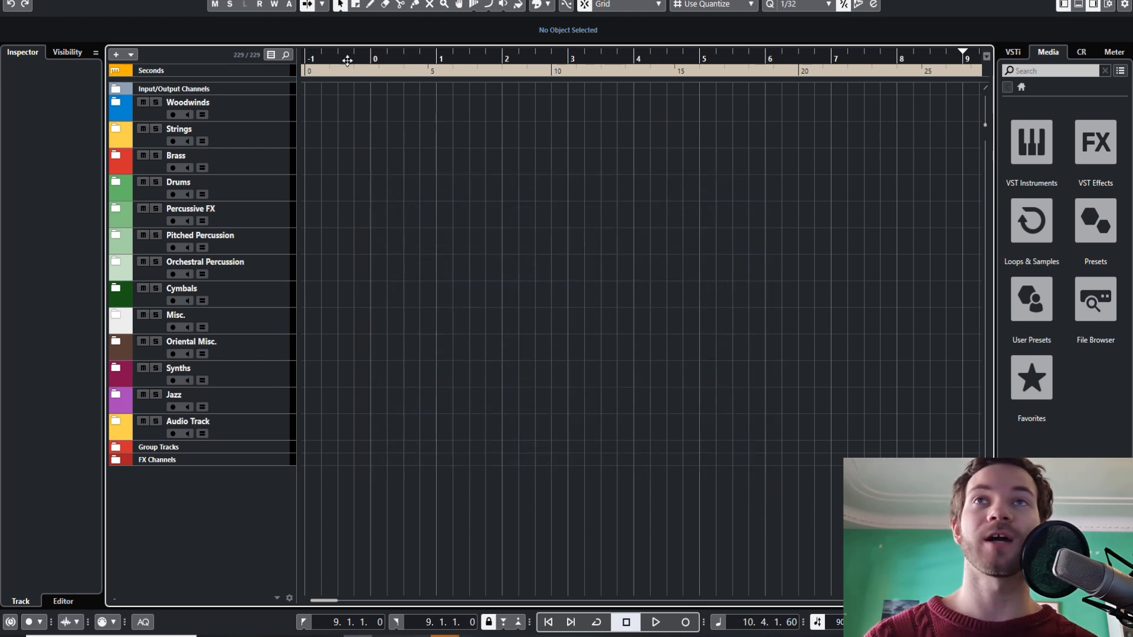
- Place the playhead at several points in the count-in bars before bar 1 and at bar 1 itself
mouse_move(384, 55)
left_mouse_down()
mouse_move(430, 55)
mouse_move(352, 56)
mouse_move(403, 55)
left_mouse_up()
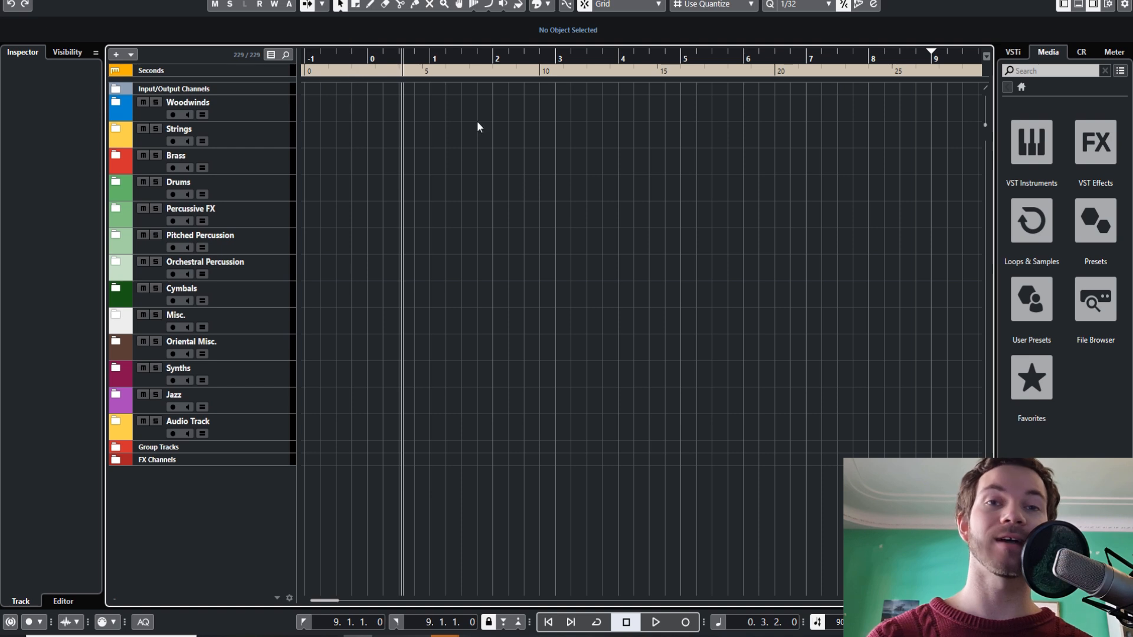
left_click(431, 59)
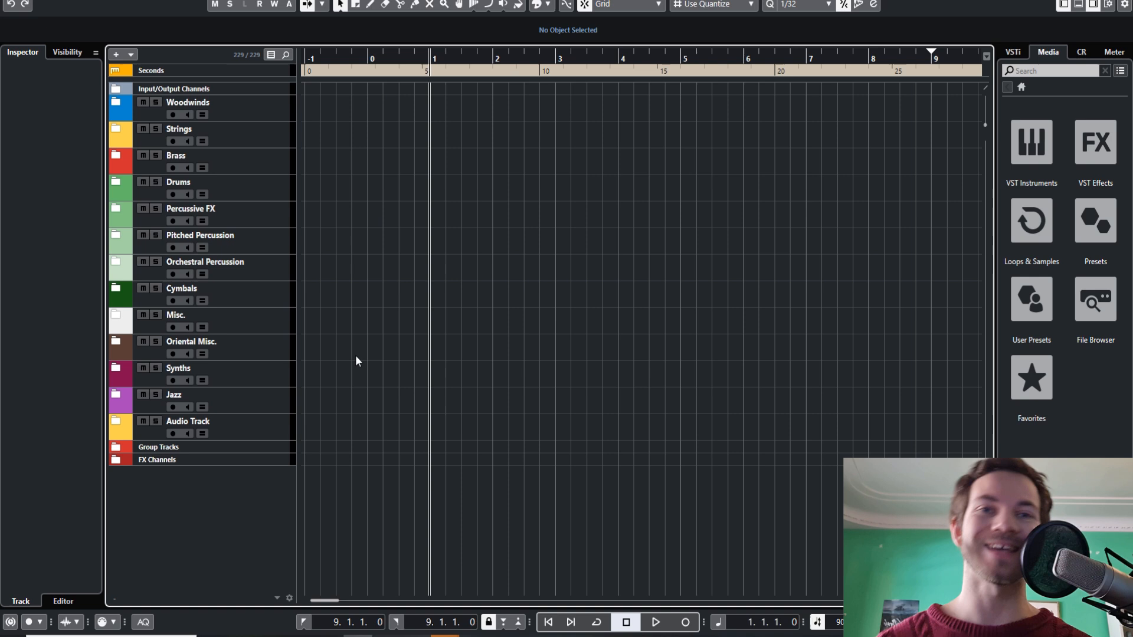
left_click_drag(377, 54, 350, 69)
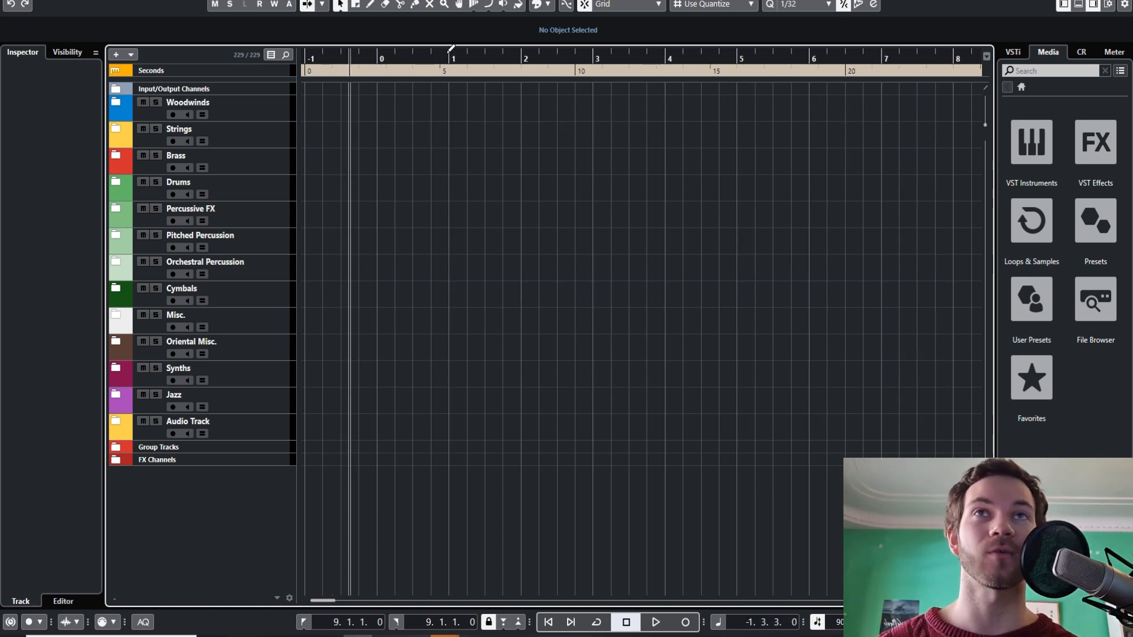
left_click(448, 60)
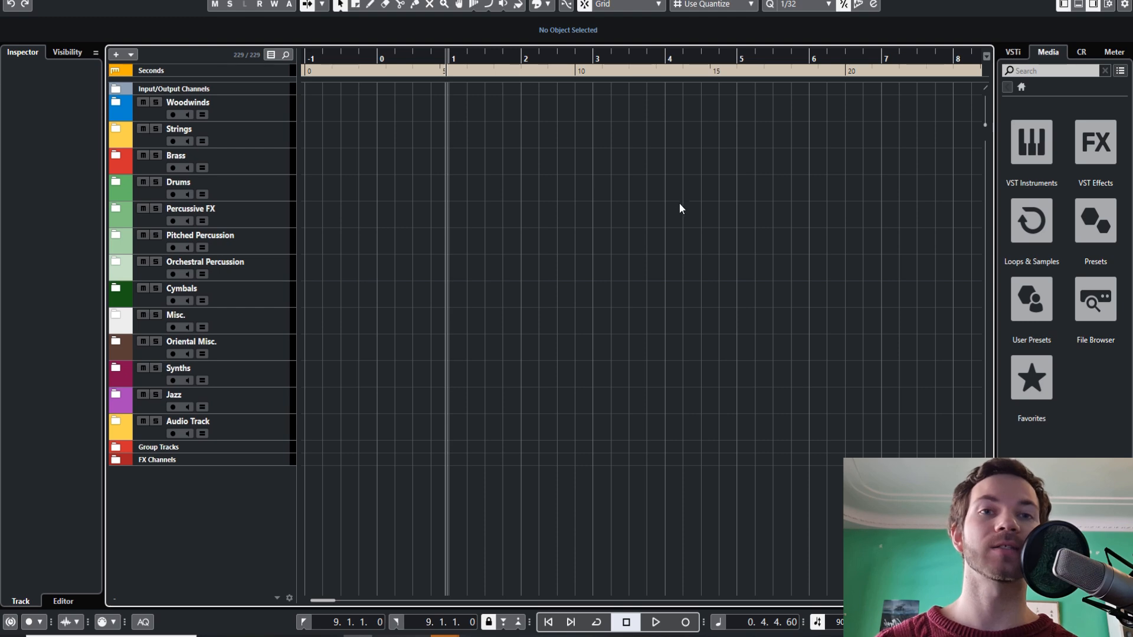
- Move the playhead to bar 9, to bar 3 and back to the timeline's start at bar -1
scroll(510, 277, "right", 2)
scroll(673, 214, "down", 1)
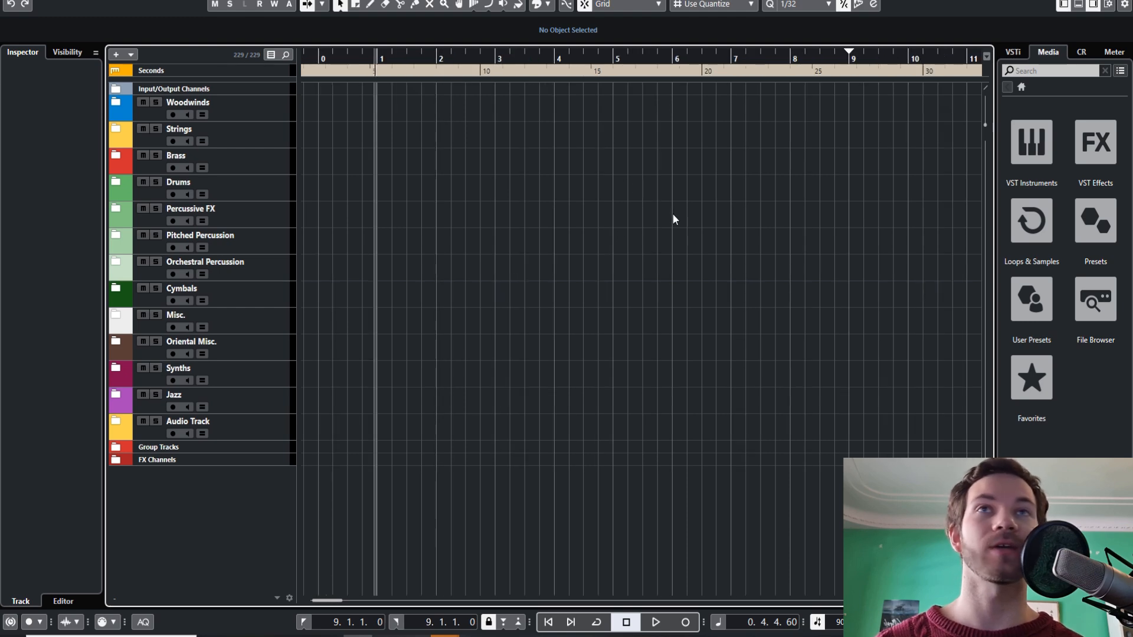
left_click(844, 62)
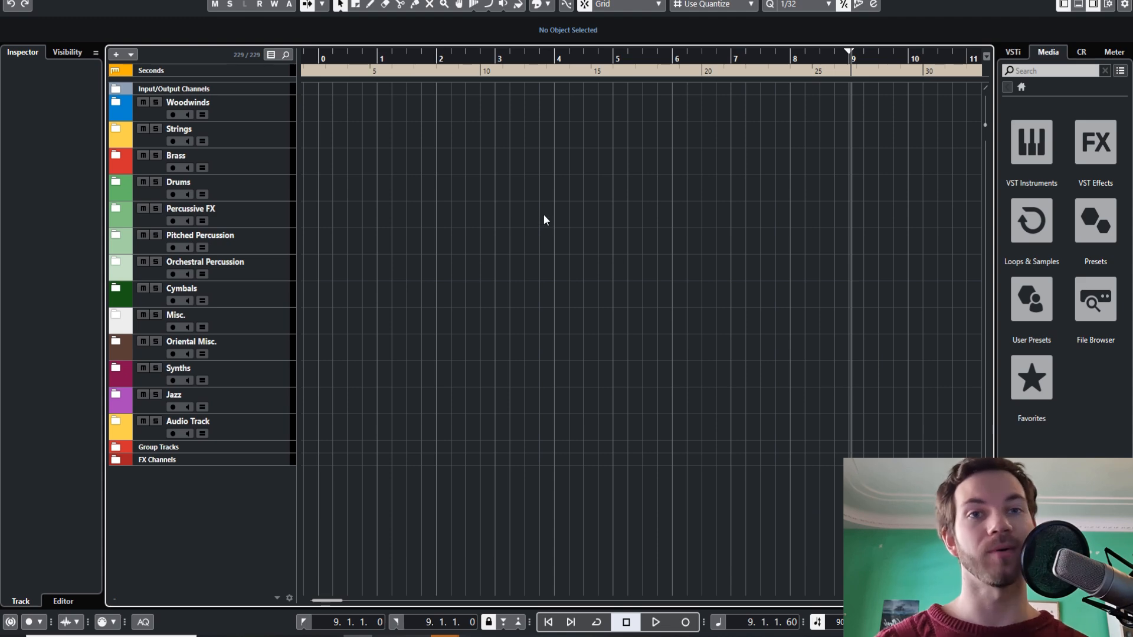
left_click_drag(381, 59, 533, 47)
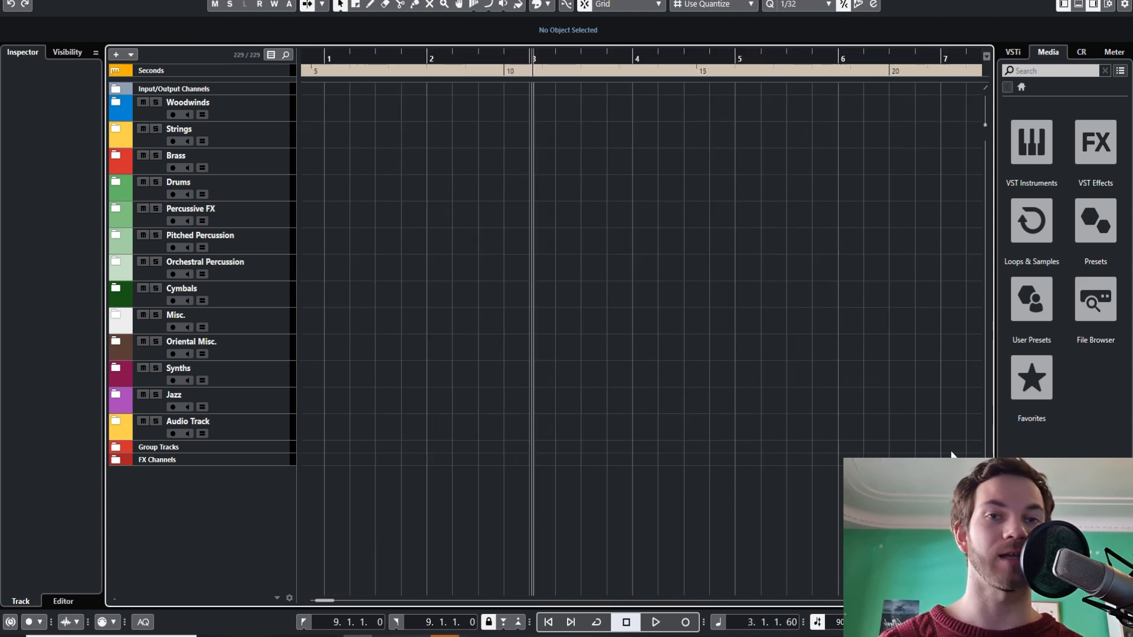
key("g")
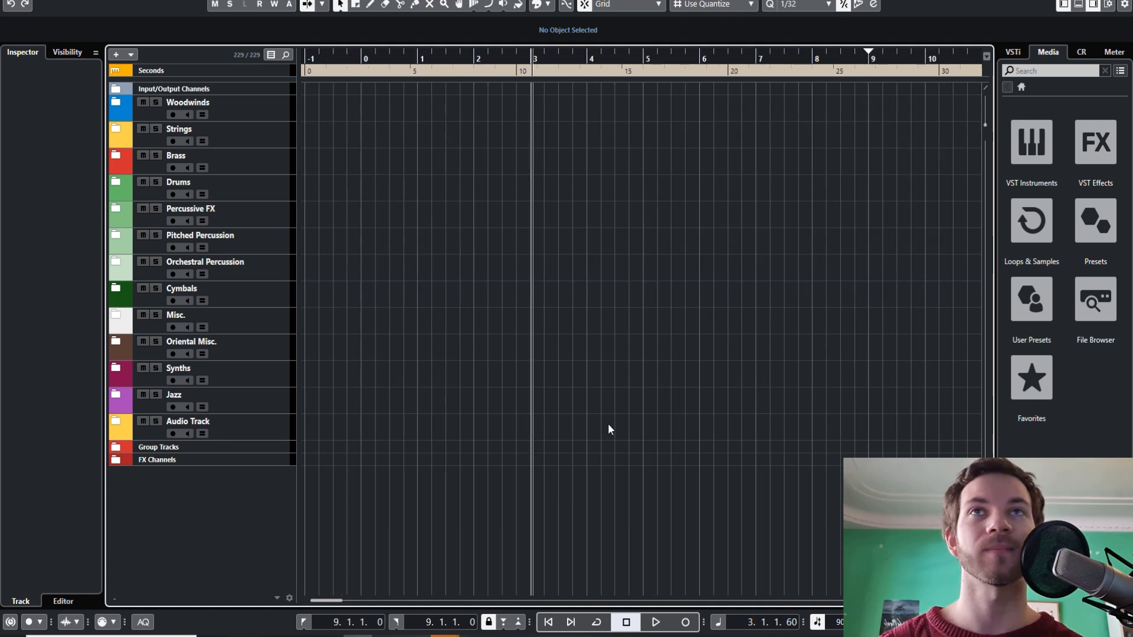
key("g")
left_click_drag(354, 54, 248, 54)
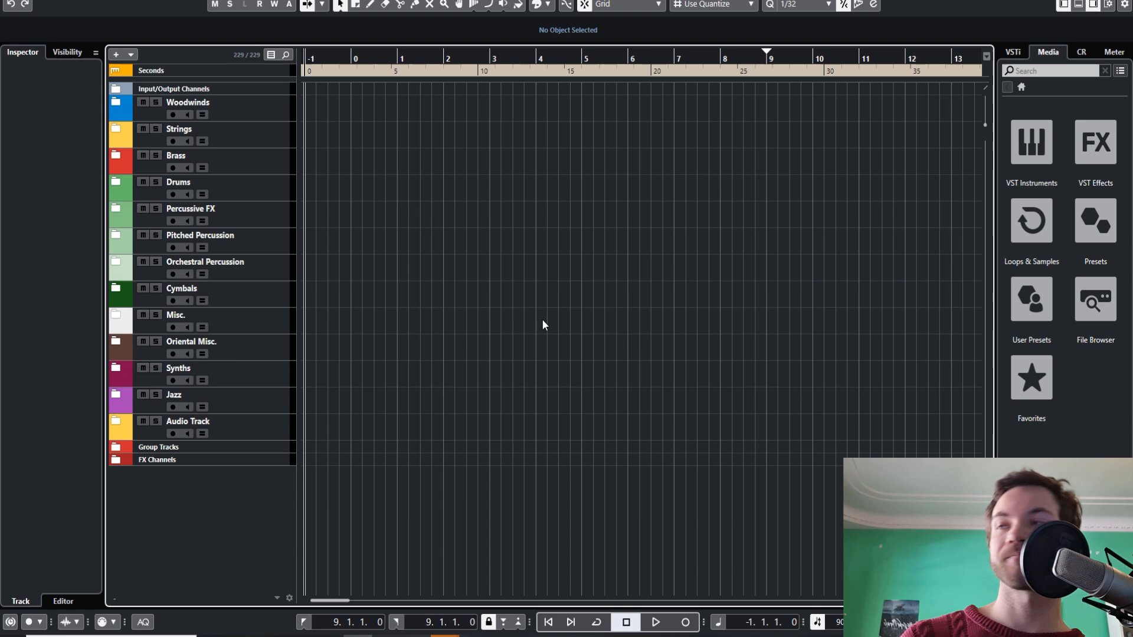
- Select the Djemko and Saga channels carrying Frequency inserts in the mixer, and clear the Saga part's selection in the project window
key("F3")
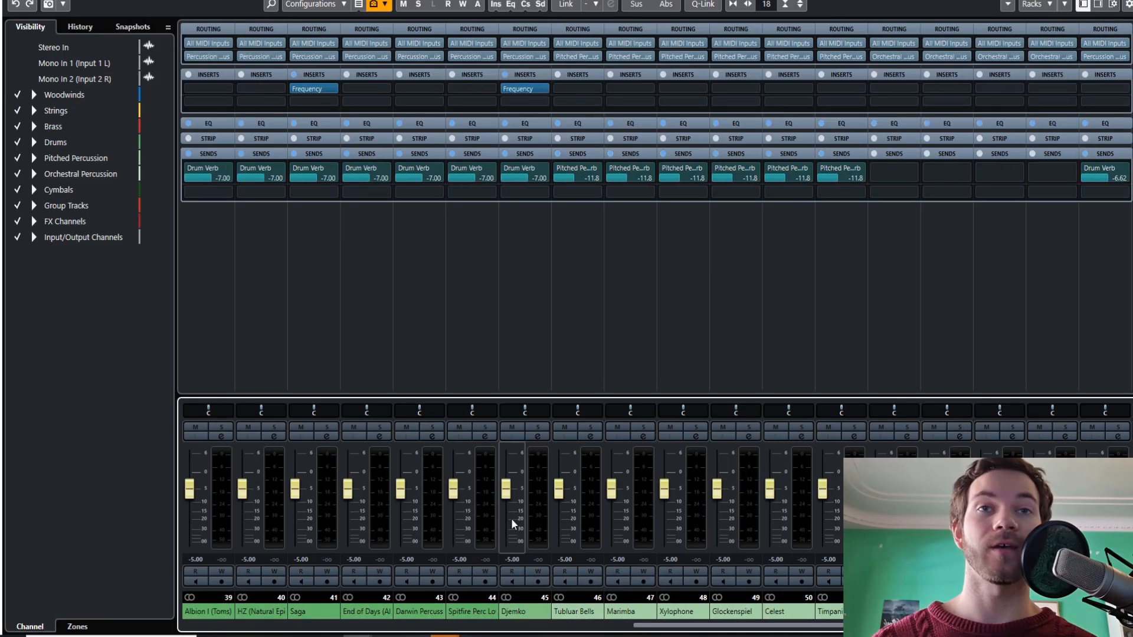
left_click(538, 499)
left_click(331, 501)
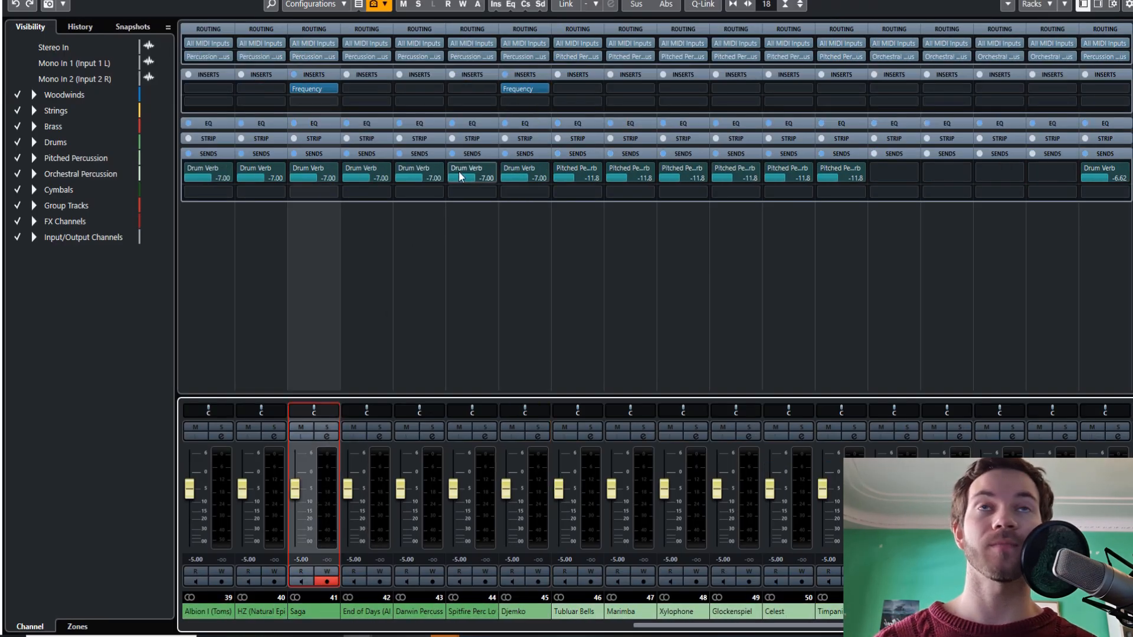
left_click(538, 497)
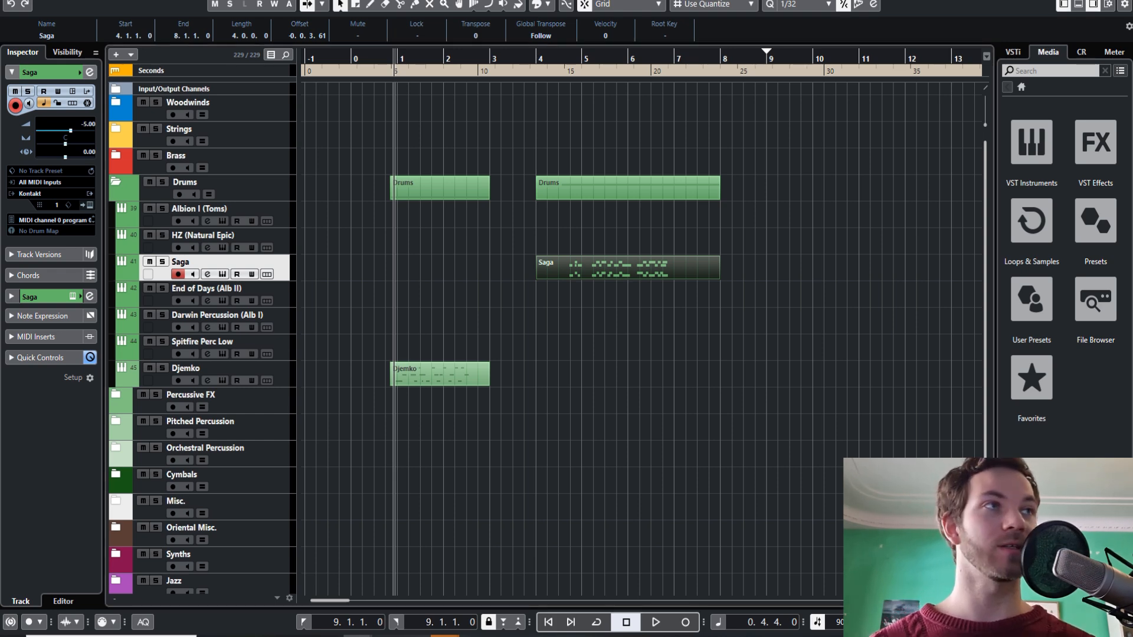
left_click(569, 470)
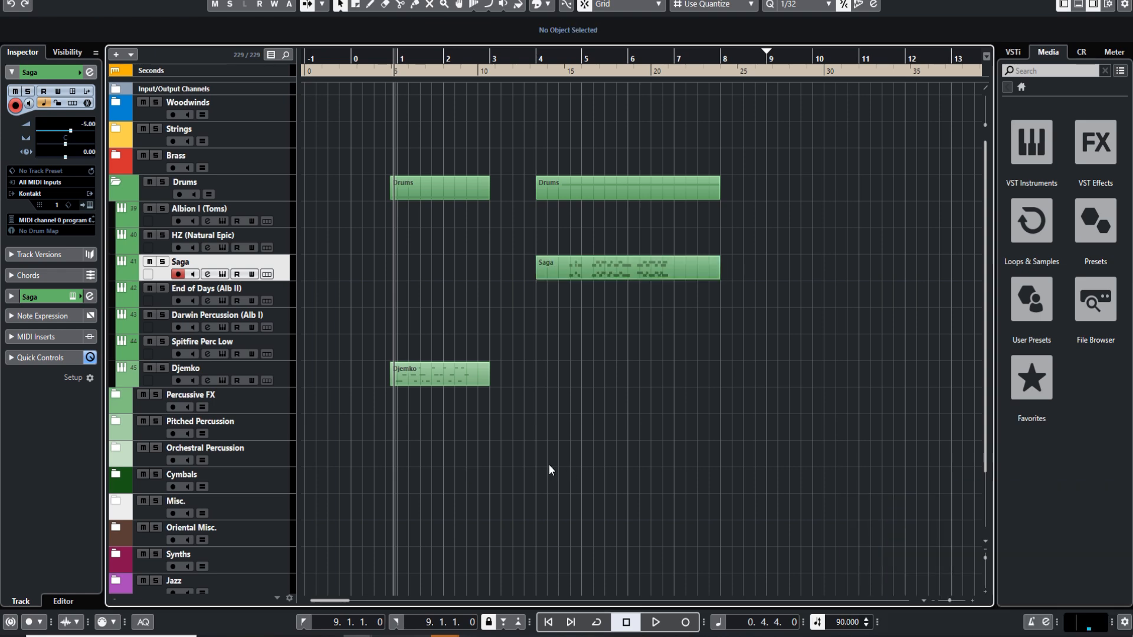
- Play back the drum parts through Saga's section, and play from bar 1 again to hear Djemko
key("space")
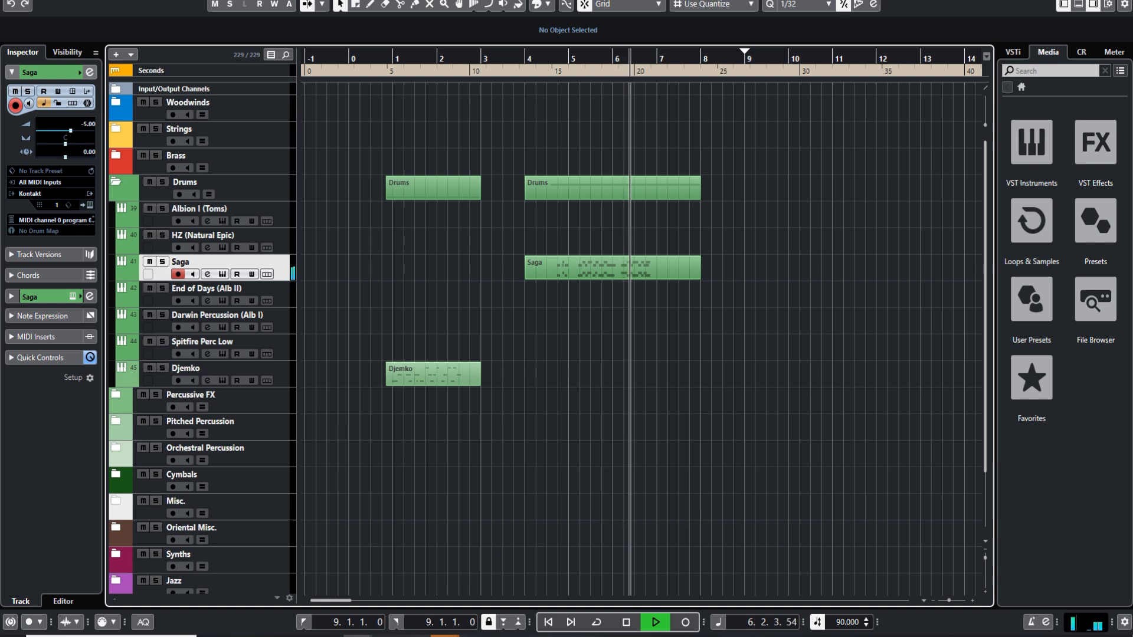
key("space")
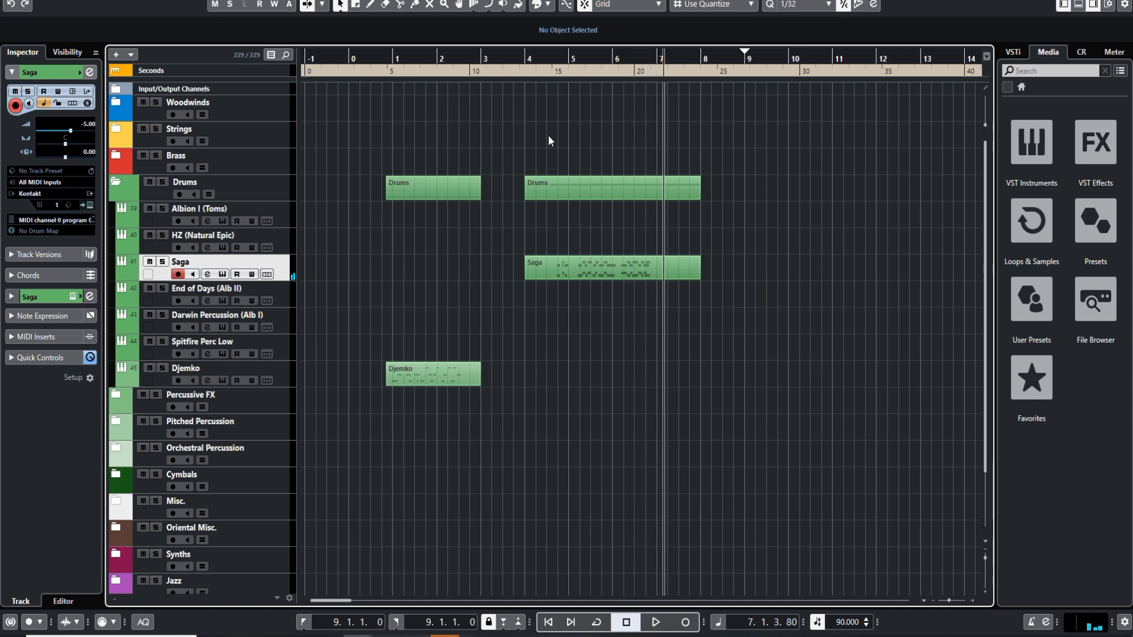
left_click_drag(505, 71, 391, 72)
key("space")
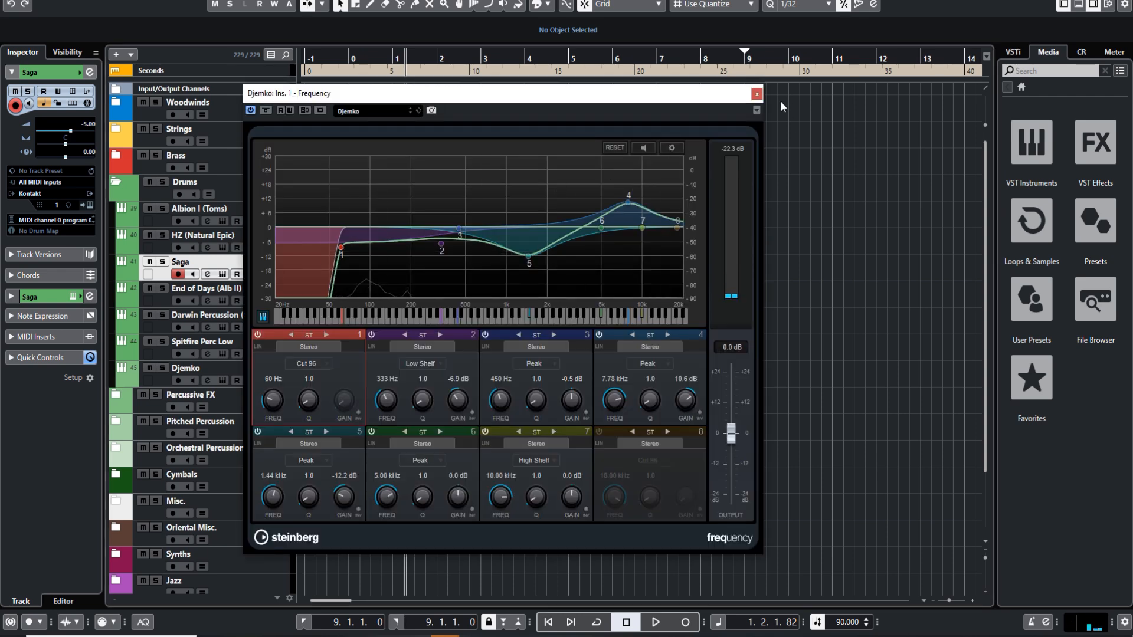
- Close the Djemko channel's Frequency window and continue playback of the Djemko part through bar 2
left_click(756, 95)
key("space")
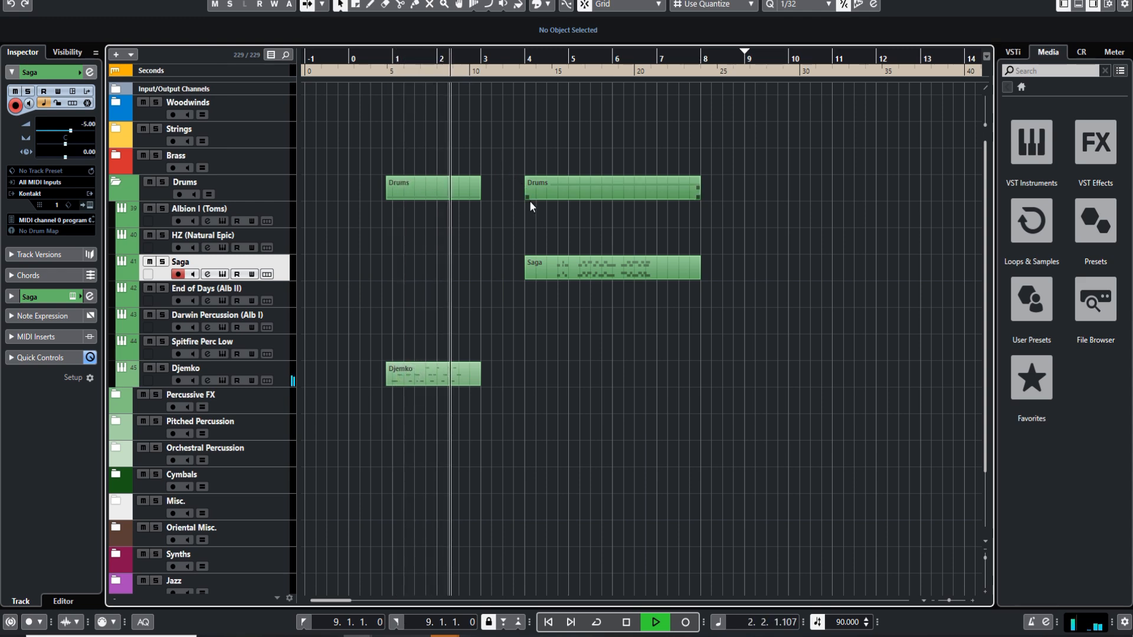
key("space")
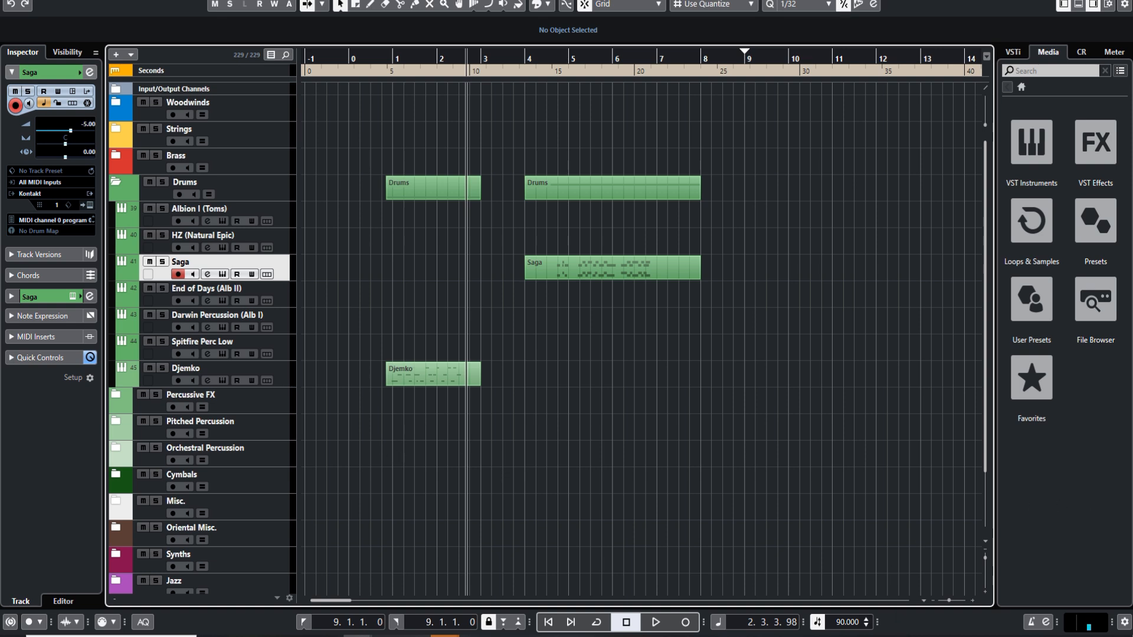
- Play the Saga part from around bar 4 and stop during bar 5
left_click(545, 70)
key("space")
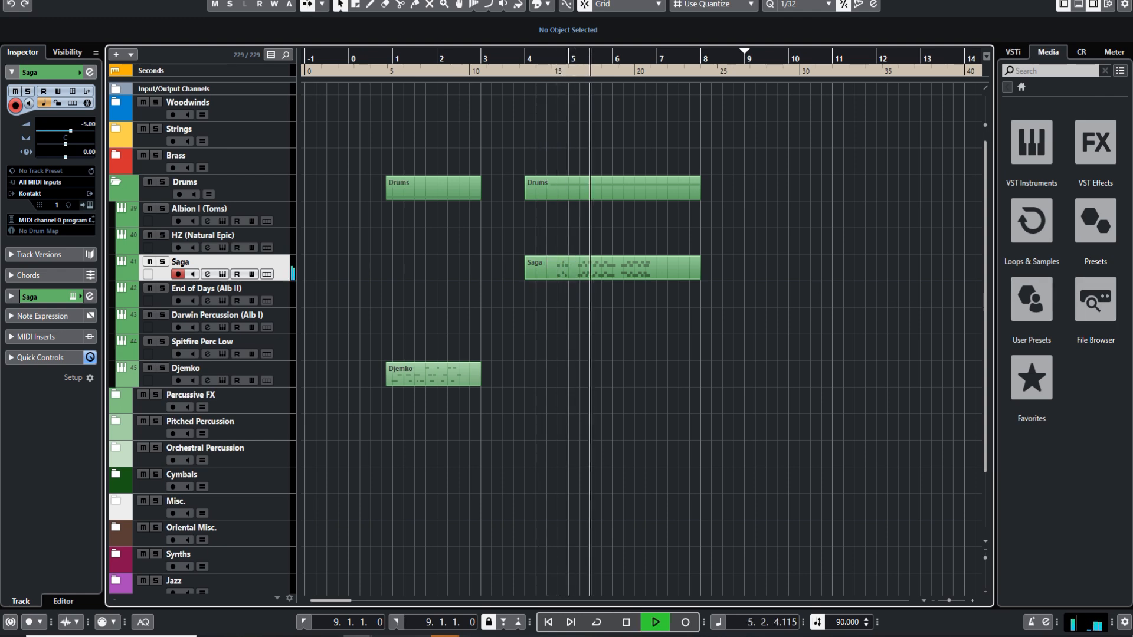
key("space")
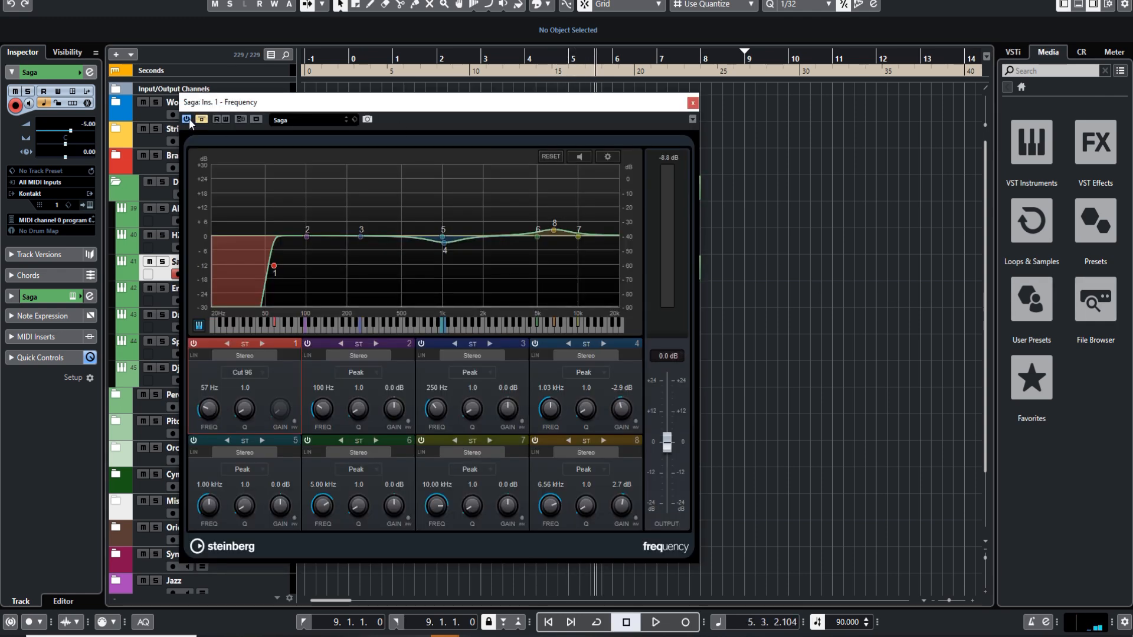
- Replay the Saga part while toggling its Frequency insert's bypass to compare the sound, and close the plug-in window
left_click_drag(338, 105, 521, 290)
left_click(549, 59)
key("space")
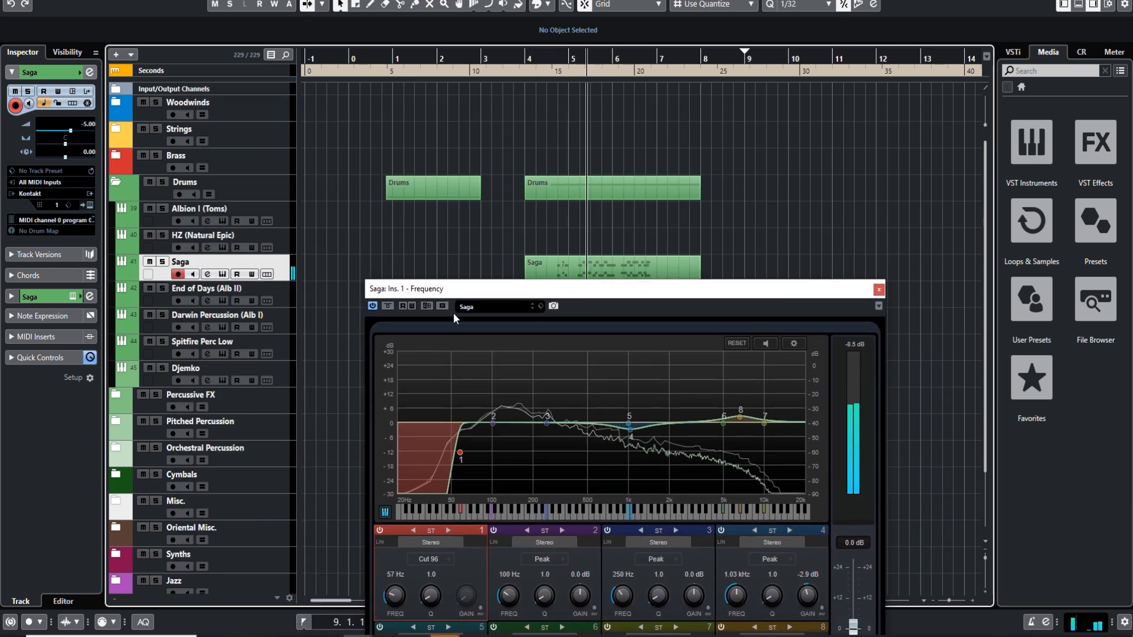
left_click(388, 306)
left_click(388, 306)
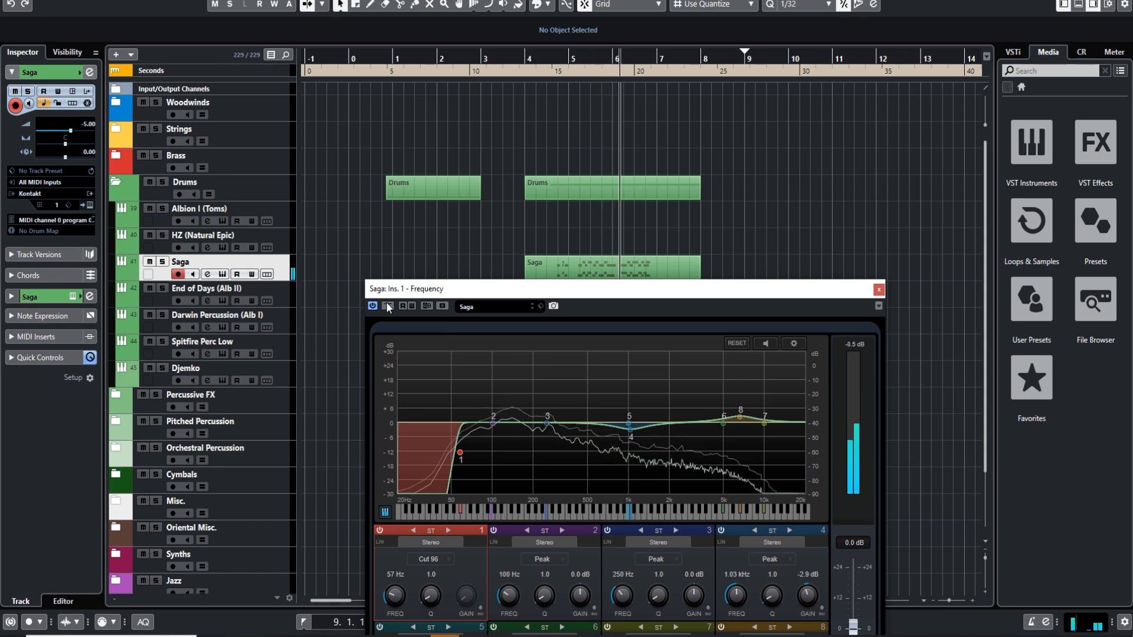
left_click(879, 290)
- Open the Frequency insert on the Cello LASS channel in the mixer, keeping that channel's meter in view
key("F3")
scroll(511, 516, "left", 10)
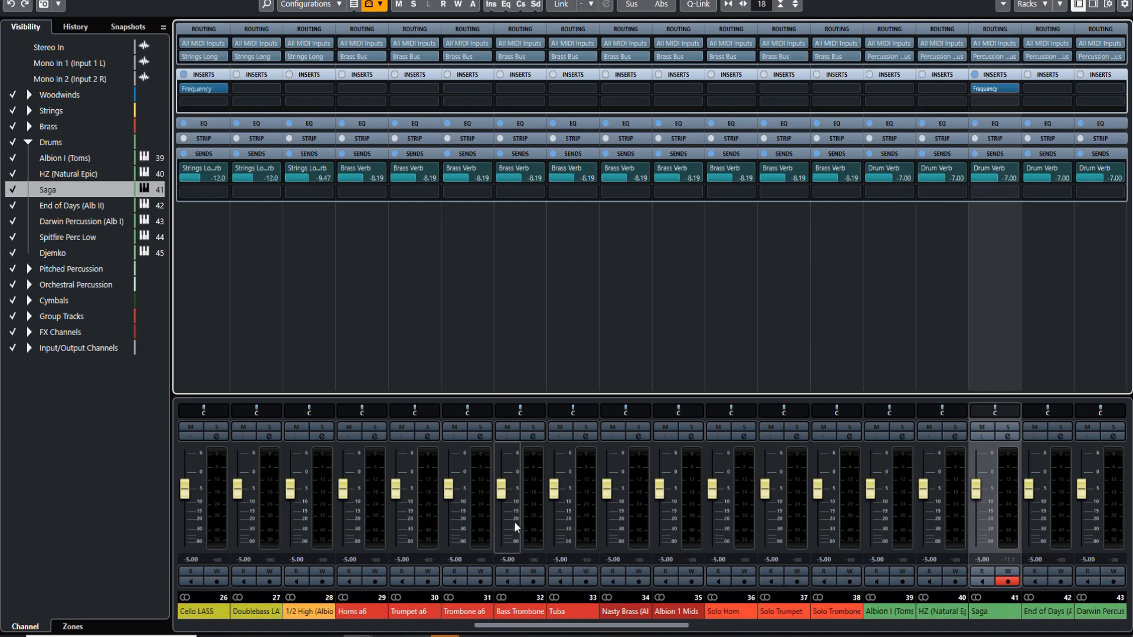
left_click(564, 514)
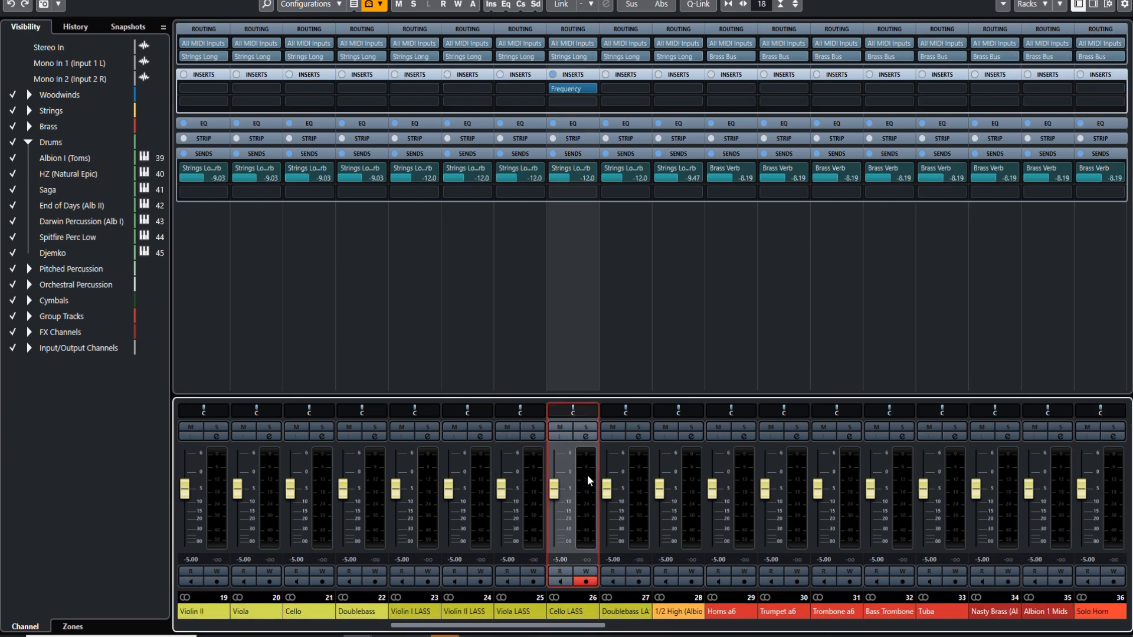
left_click(570, 89)
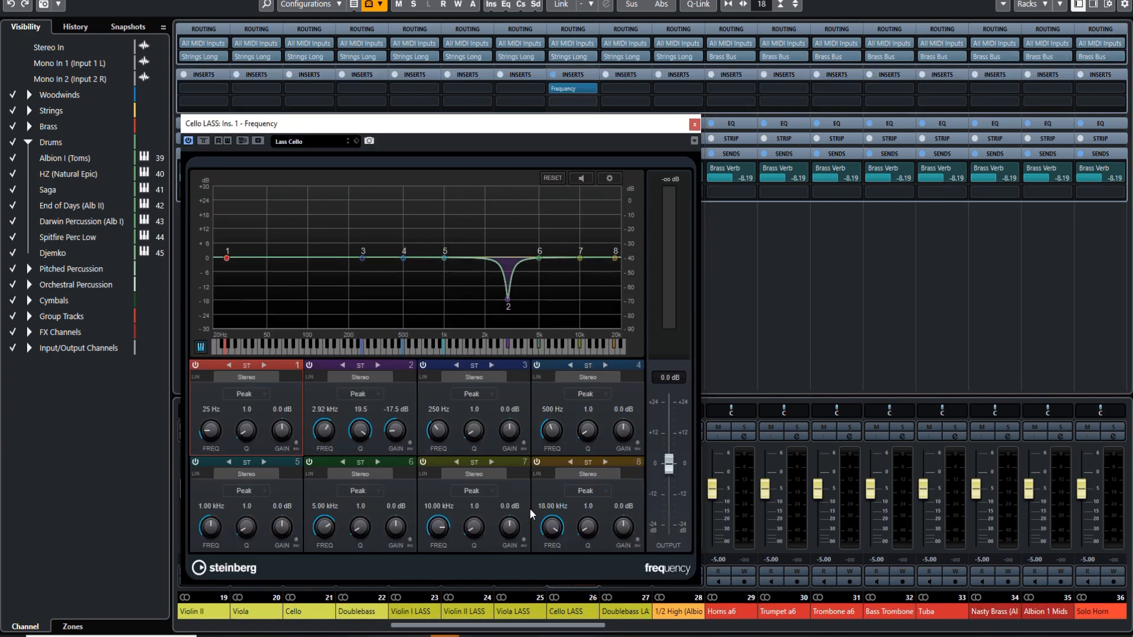
left_click_drag(523, 124, 411, 62)
left_click(584, 592)
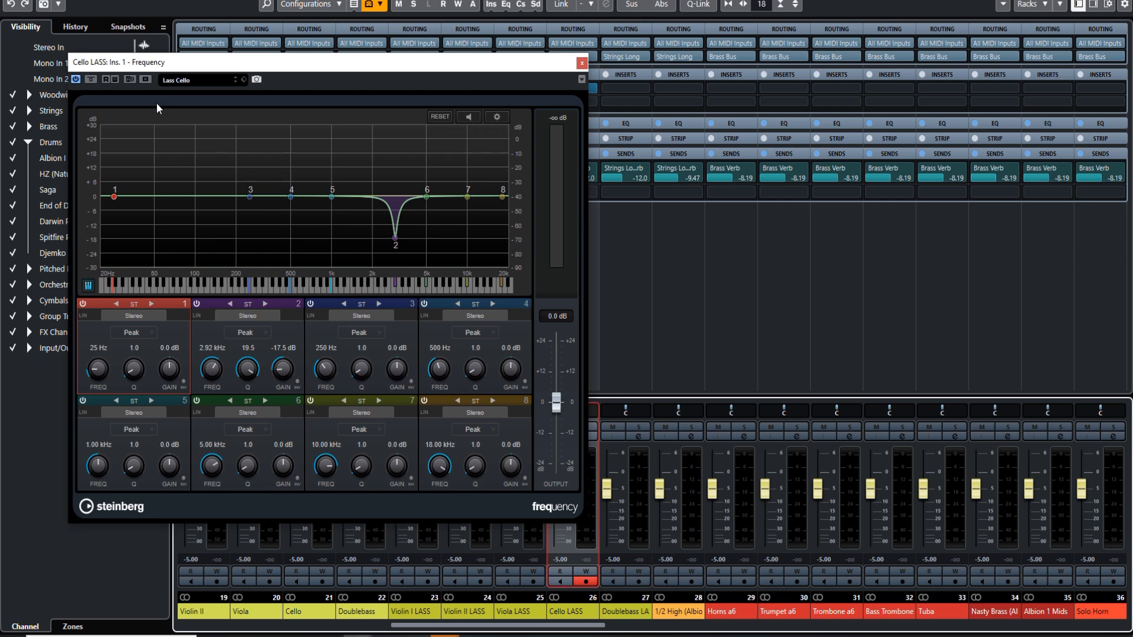
- Compare the Cello LASS sound with and without its Frequency EQ by toggling bypass, and close the plug-in window
left_click(91, 79)
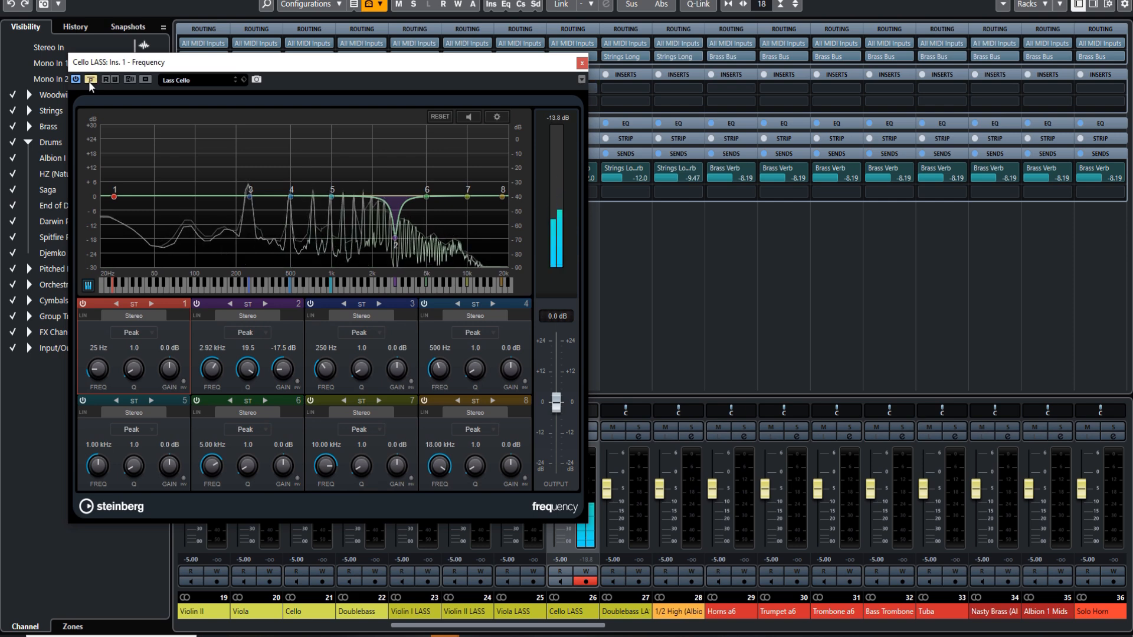
left_click(90, 80)
left_click(90, 81)
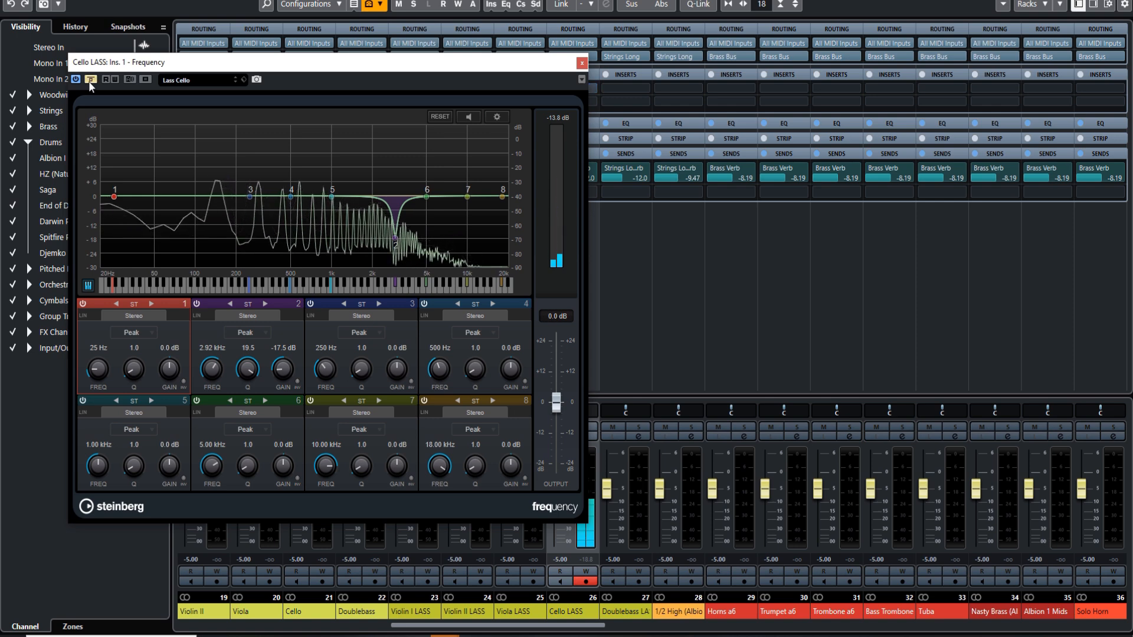
left_click(91, 81)
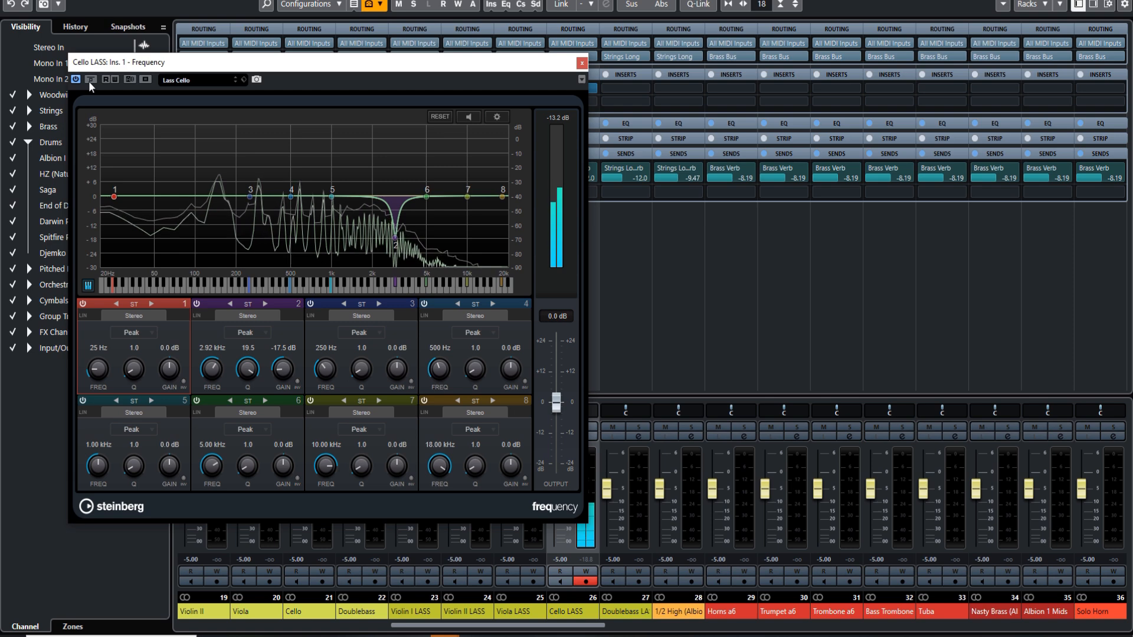
left_click(91, 81)
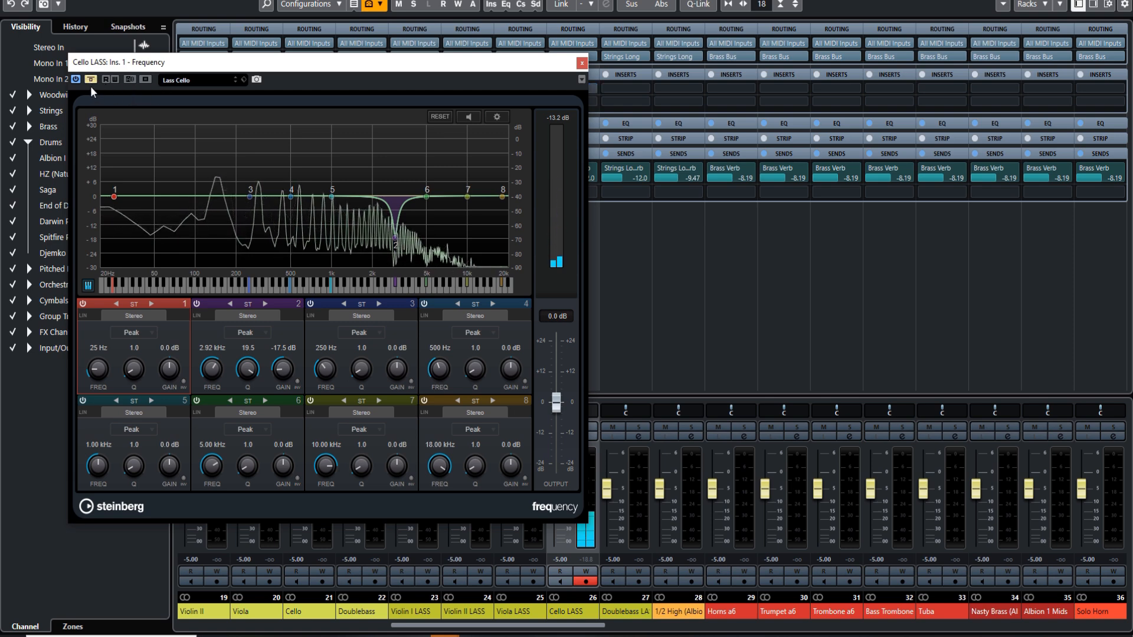
left_click(581, 62)
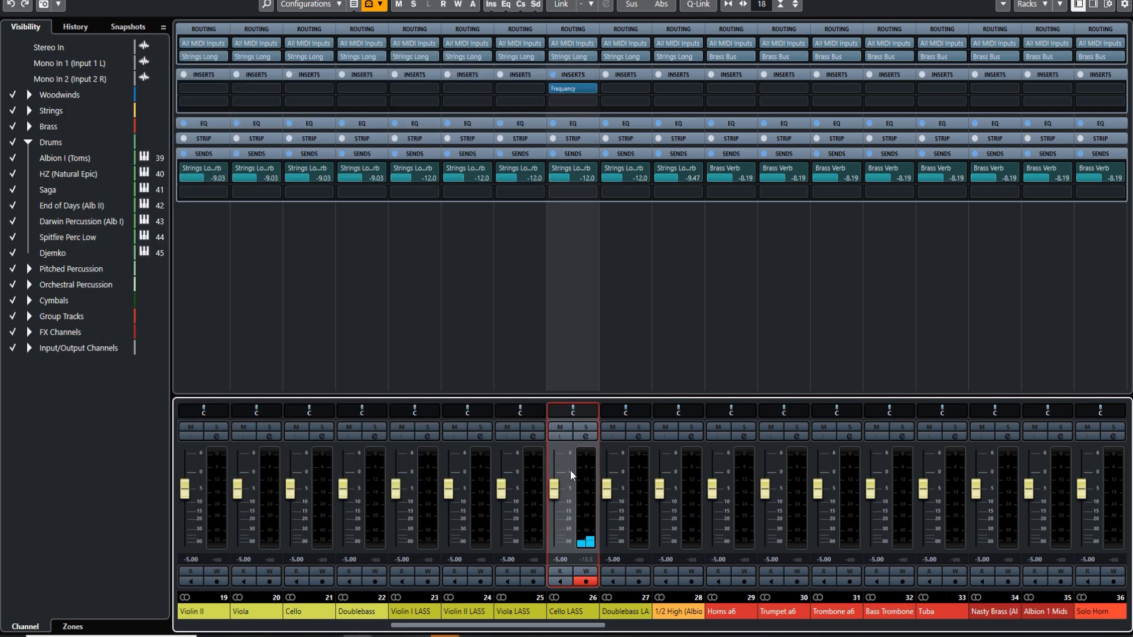
- Set the Cello LASS channel's fader to about -0.66 and return to the project window
scroll(552, 470, "down", 1)
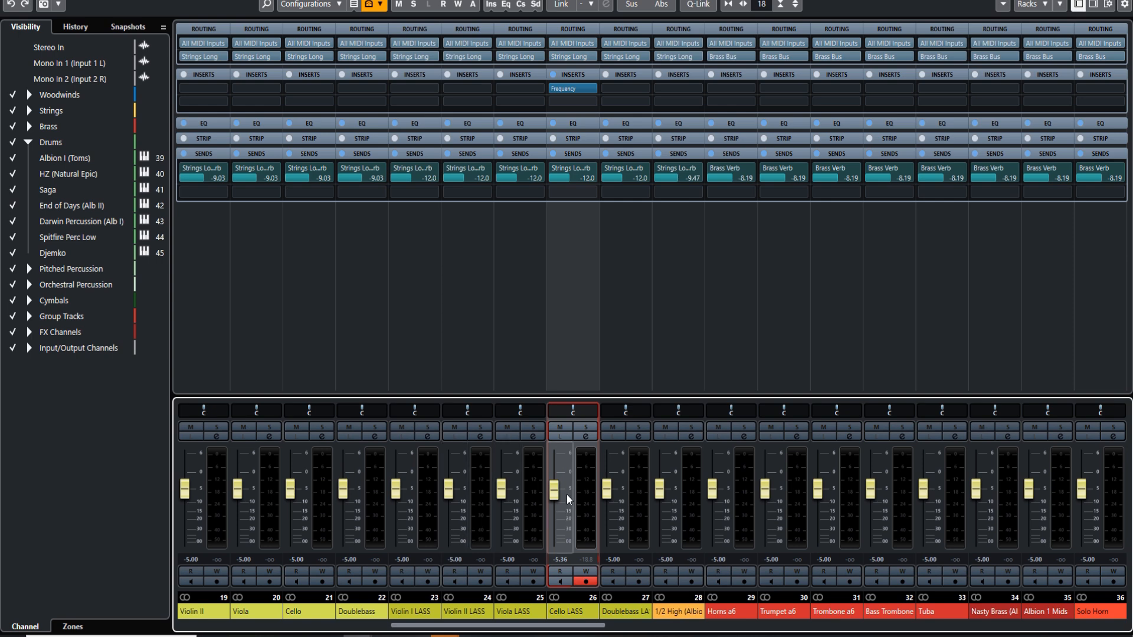
mouse_move(554, 490)
left_mouse_down()
mouse_move(557, 468)
mouse_move(561, 479)
left_mouse_up()
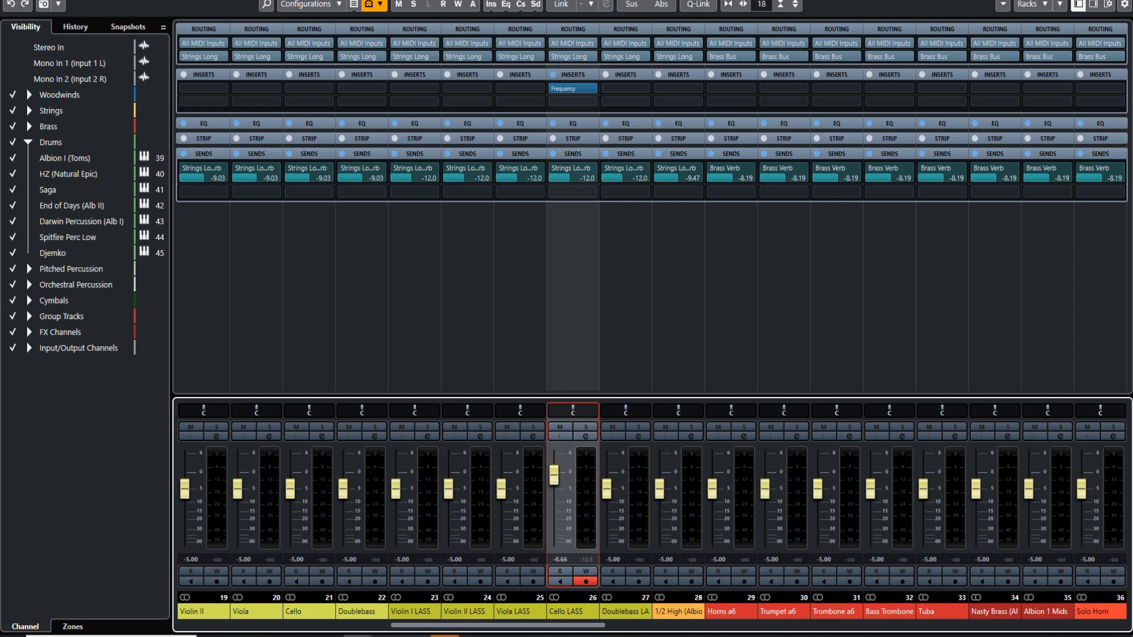
key("F3")
- Add a Kontakt instrument track below Saga with its audio output routed to Percussion Drum Bus
left_click(286, 267)
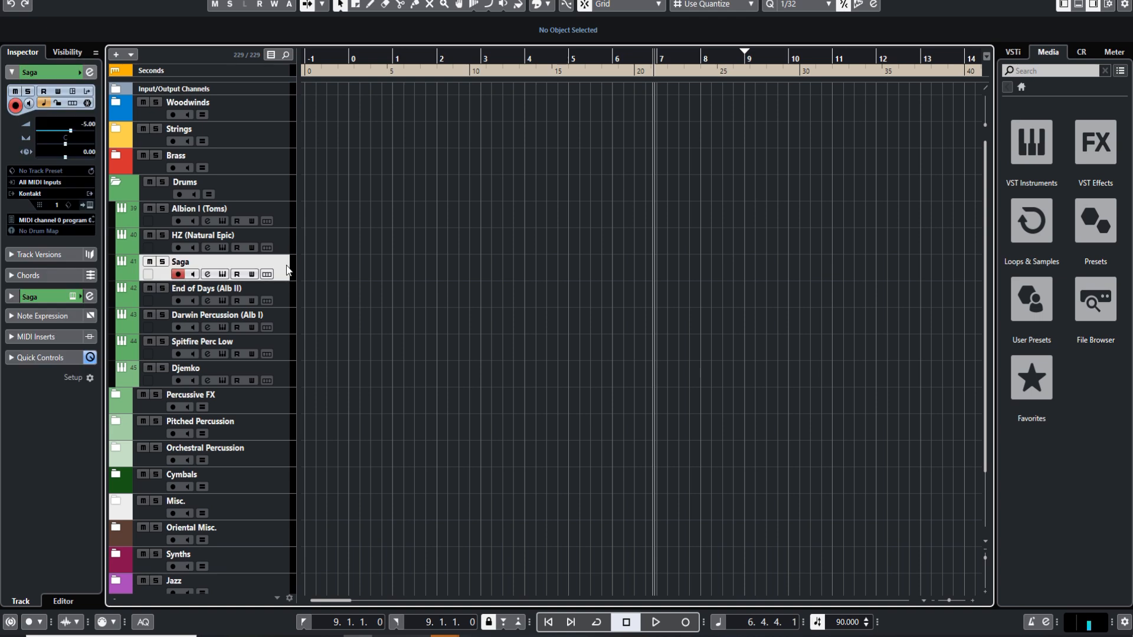
right_click(287, 270)
mouse_move(306, 273)
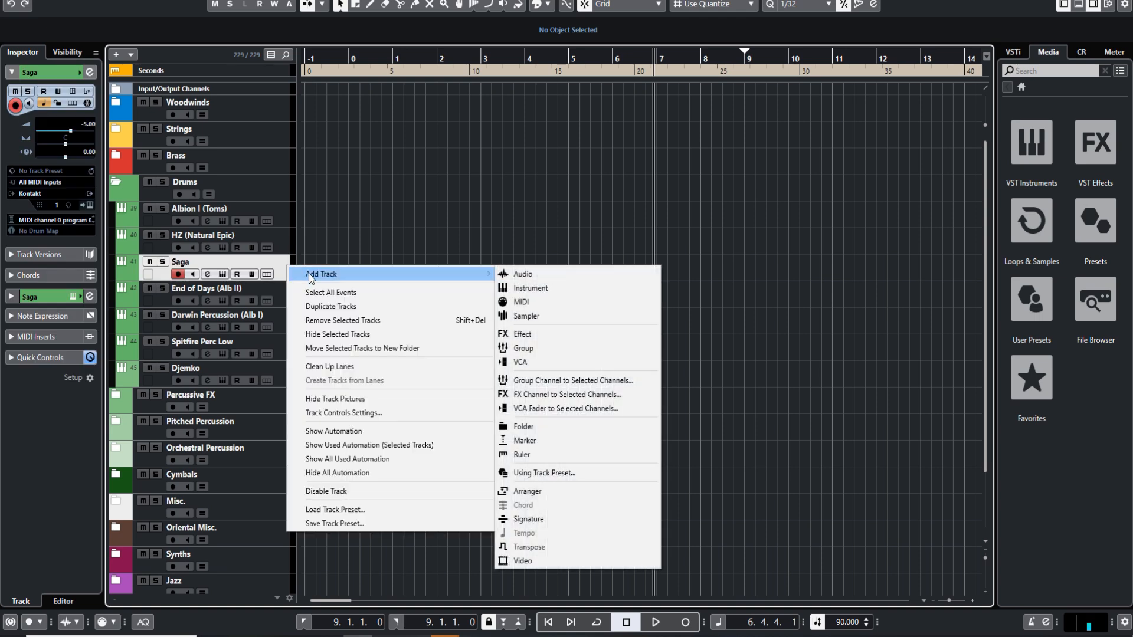
left_click(515, 288)
left_click(472, 272)
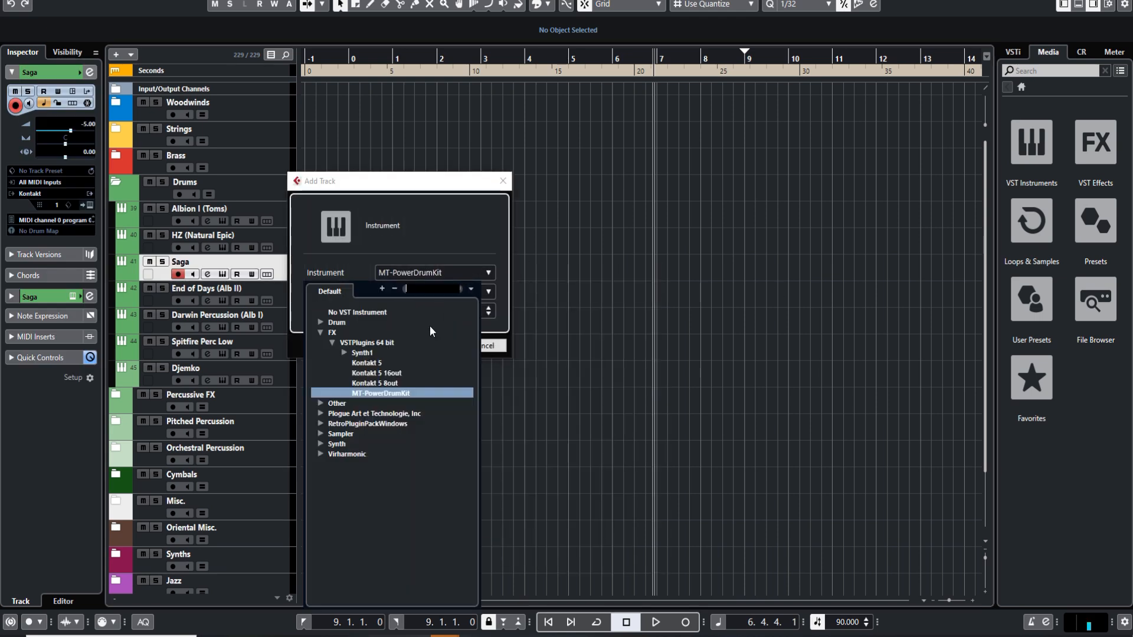
left_click(320, 403)
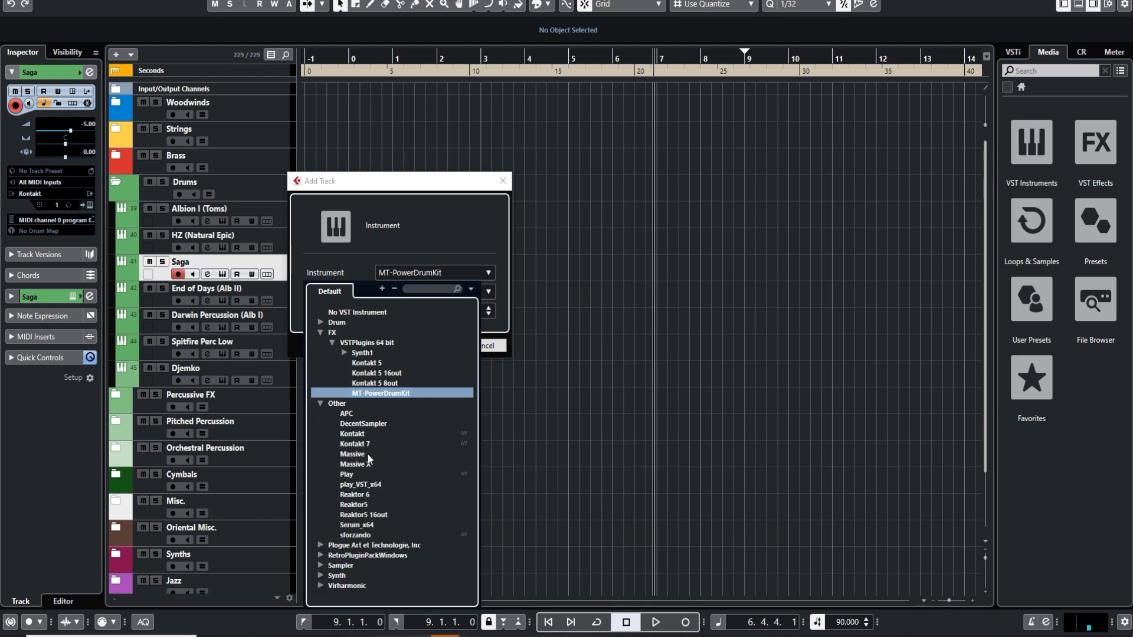
left_click(353, 435)
left_click(406, 292)
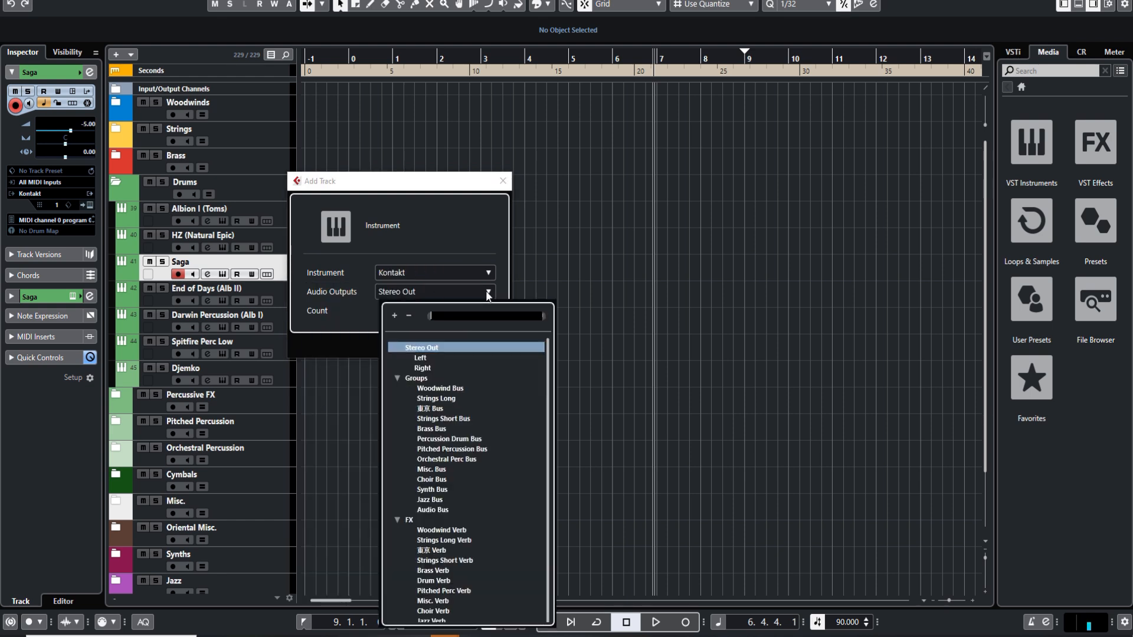
left_click(430, 439)
left_click(433, 345)
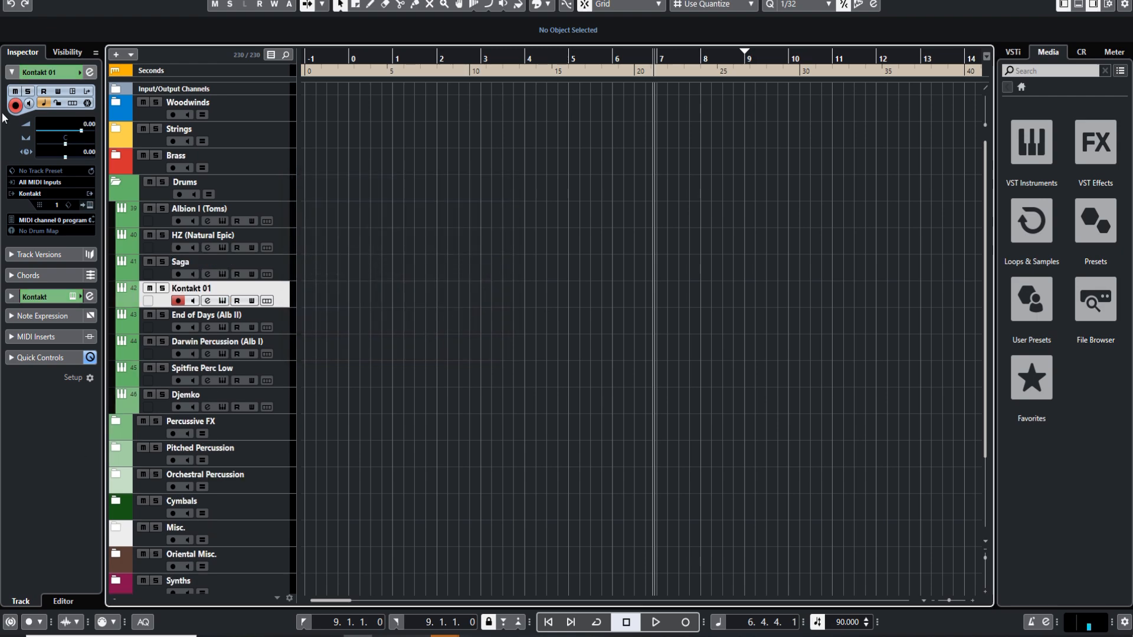
- Add a Brass Verb send at -3.18 to the Kontakt 01 channel in the mixer and return to the project window
key("F3")
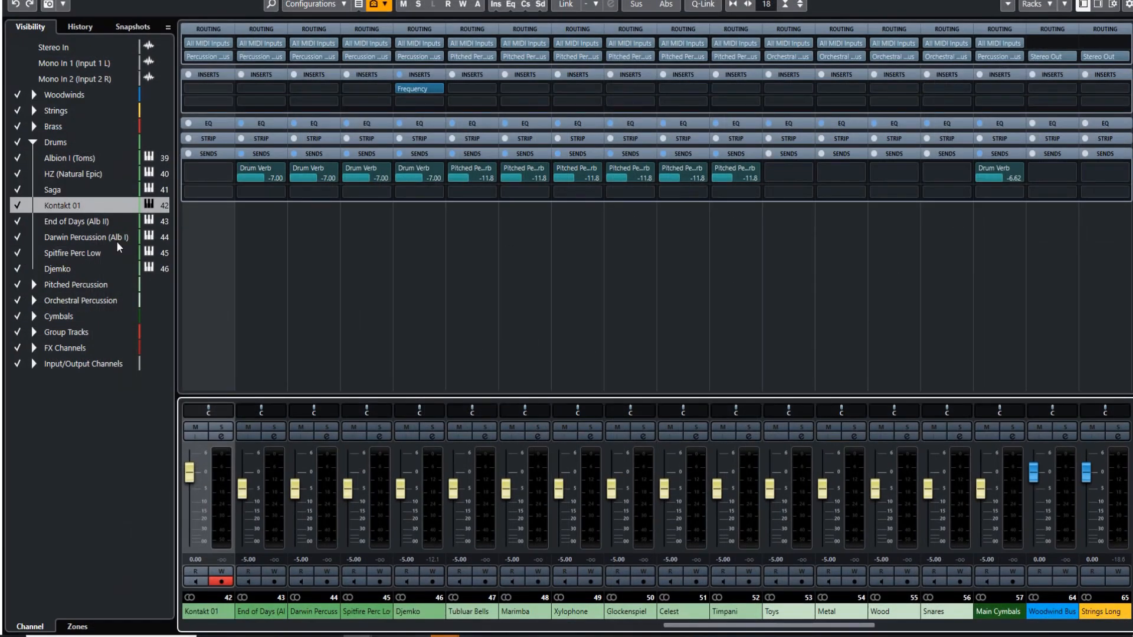
left_click(196, 177)
left_click(237, 274)
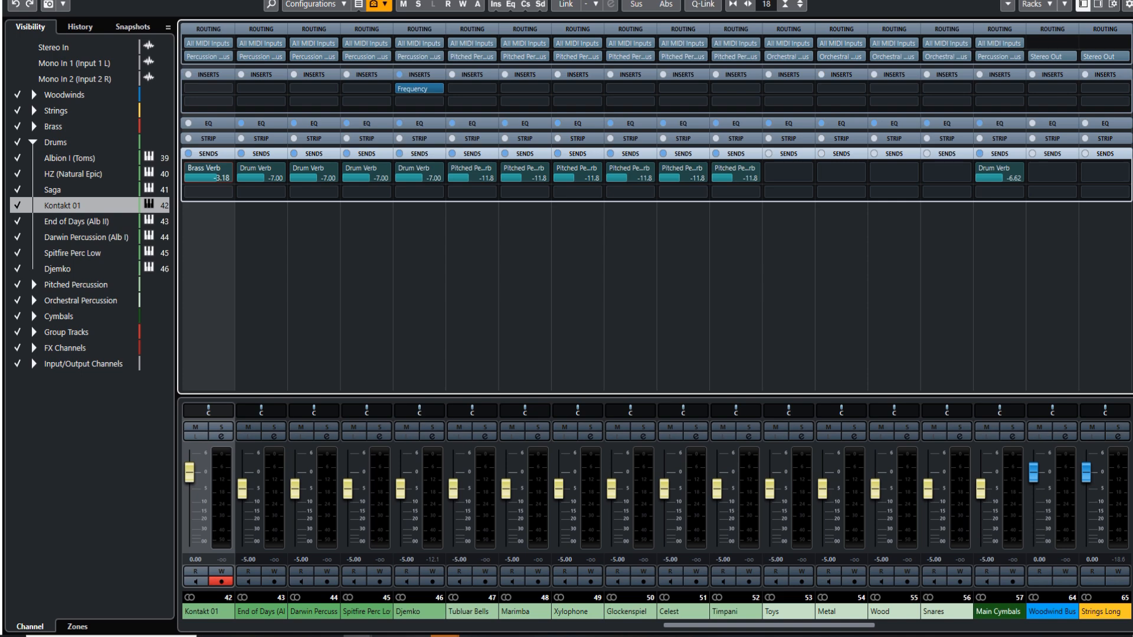
key("F3")
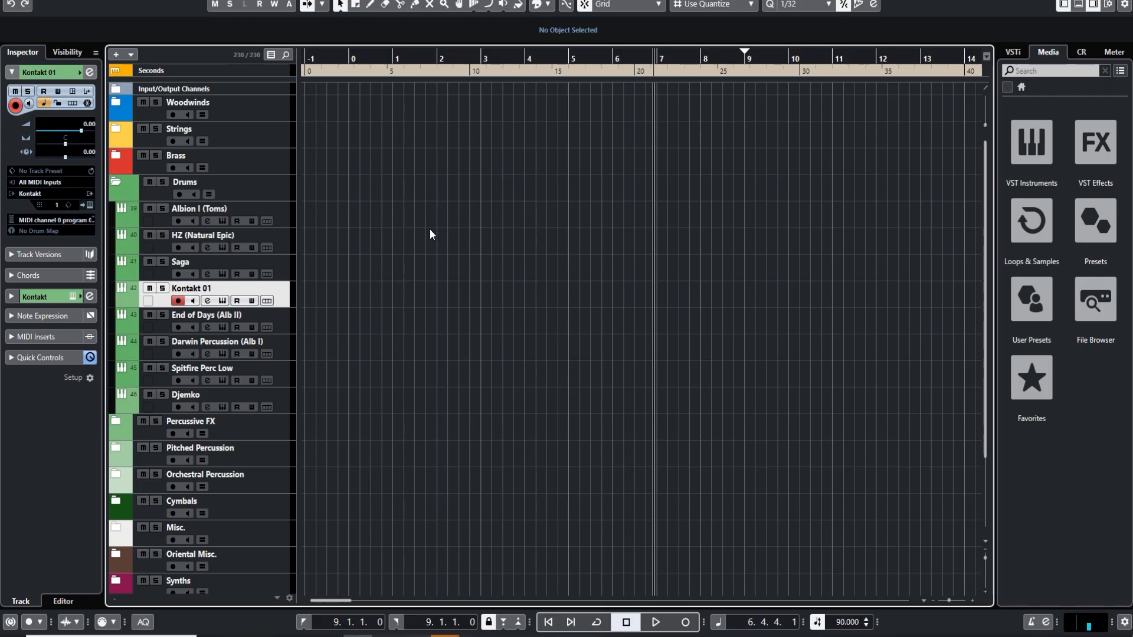